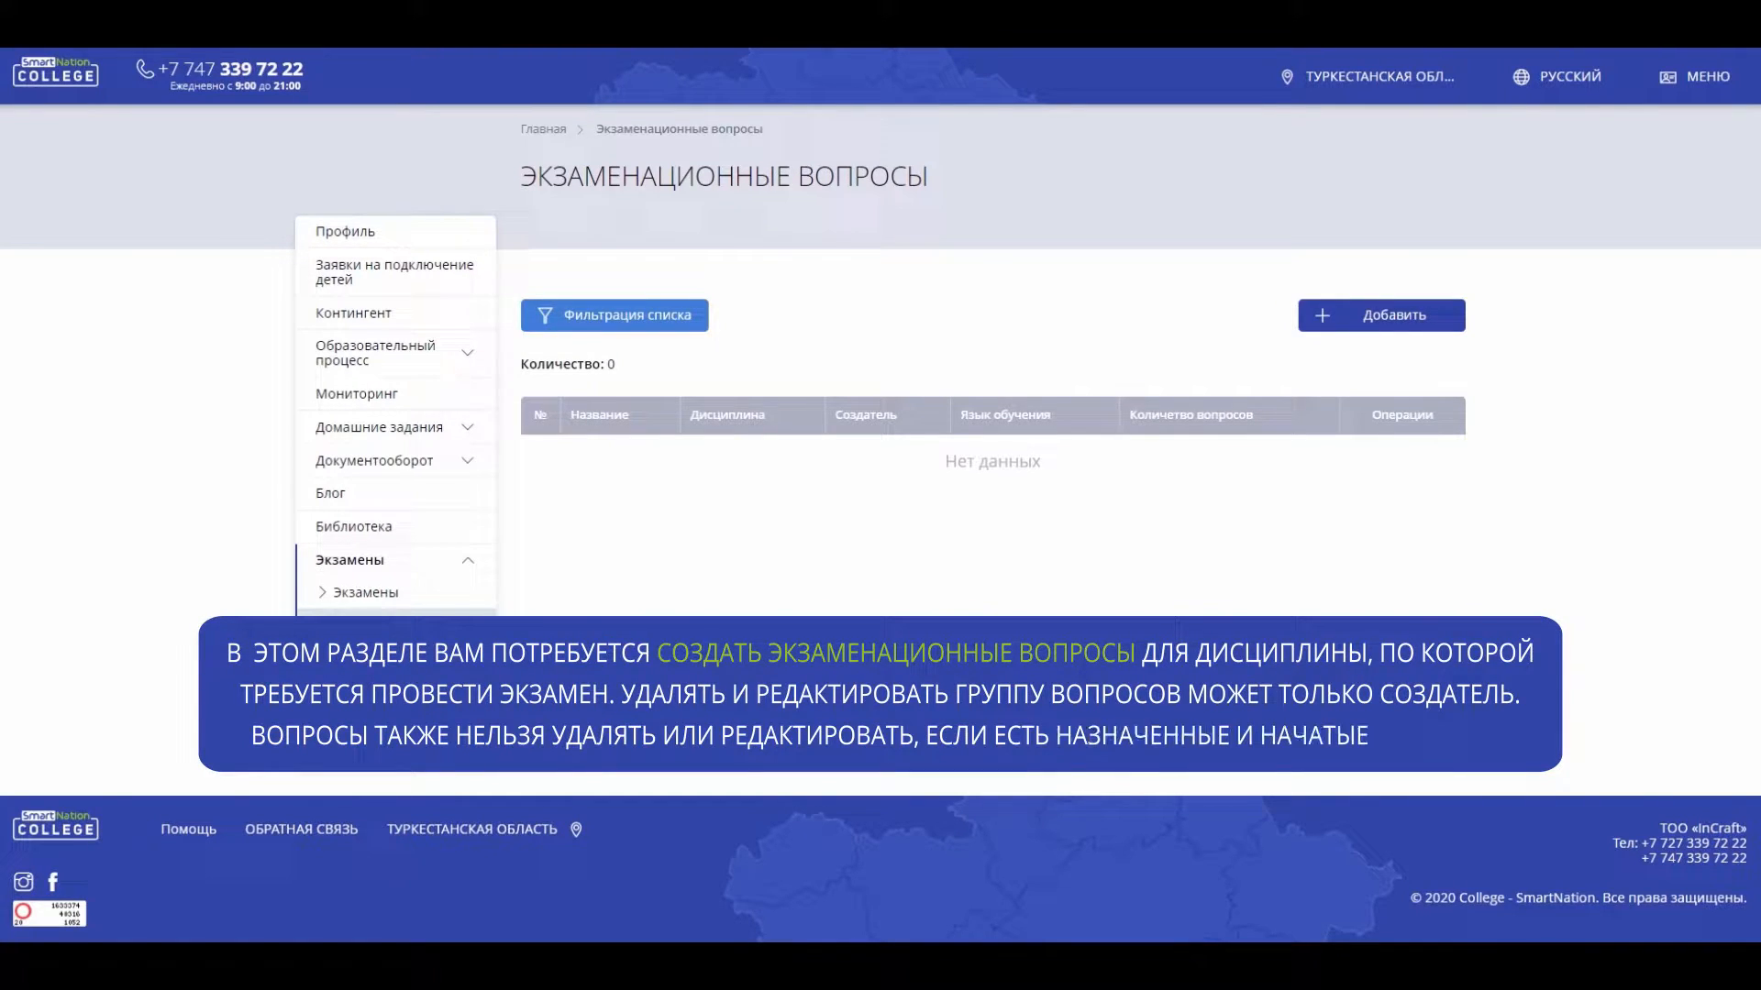
Start a new exam question group and name it "Группа экзаменационных вопросов №1".
left_click(1442, 330)
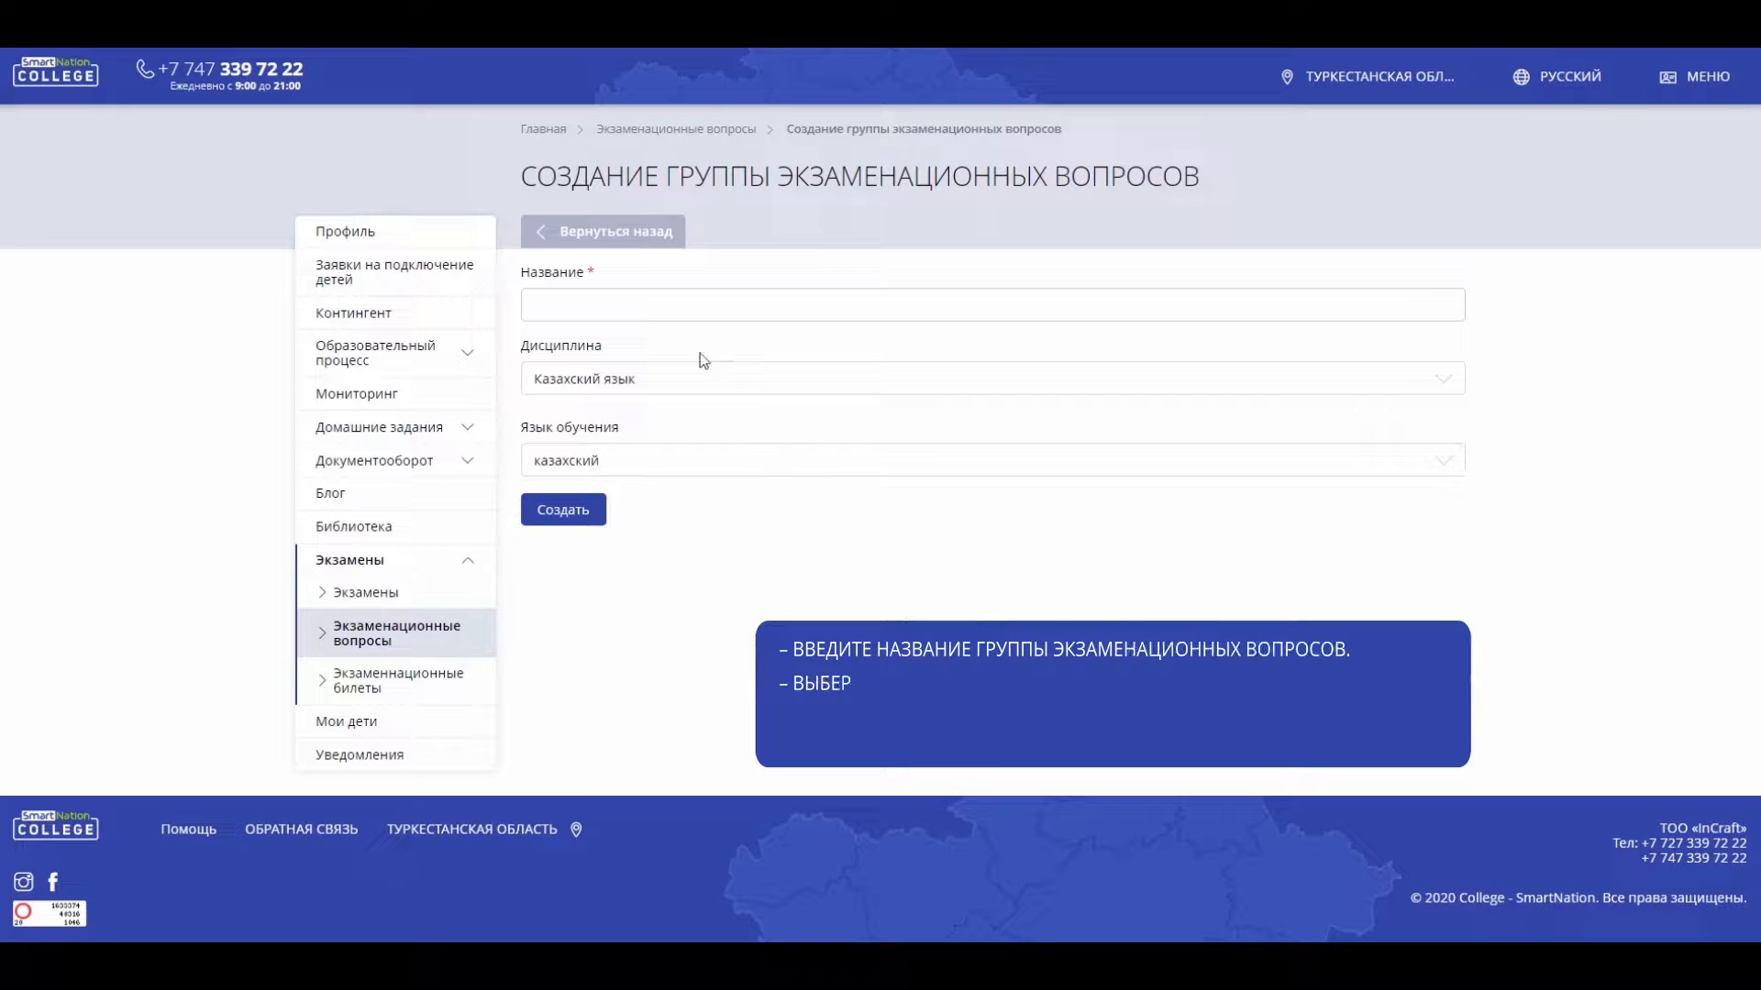
left_click(645, 307)
type("Группа экзаменационных вопросов №1")
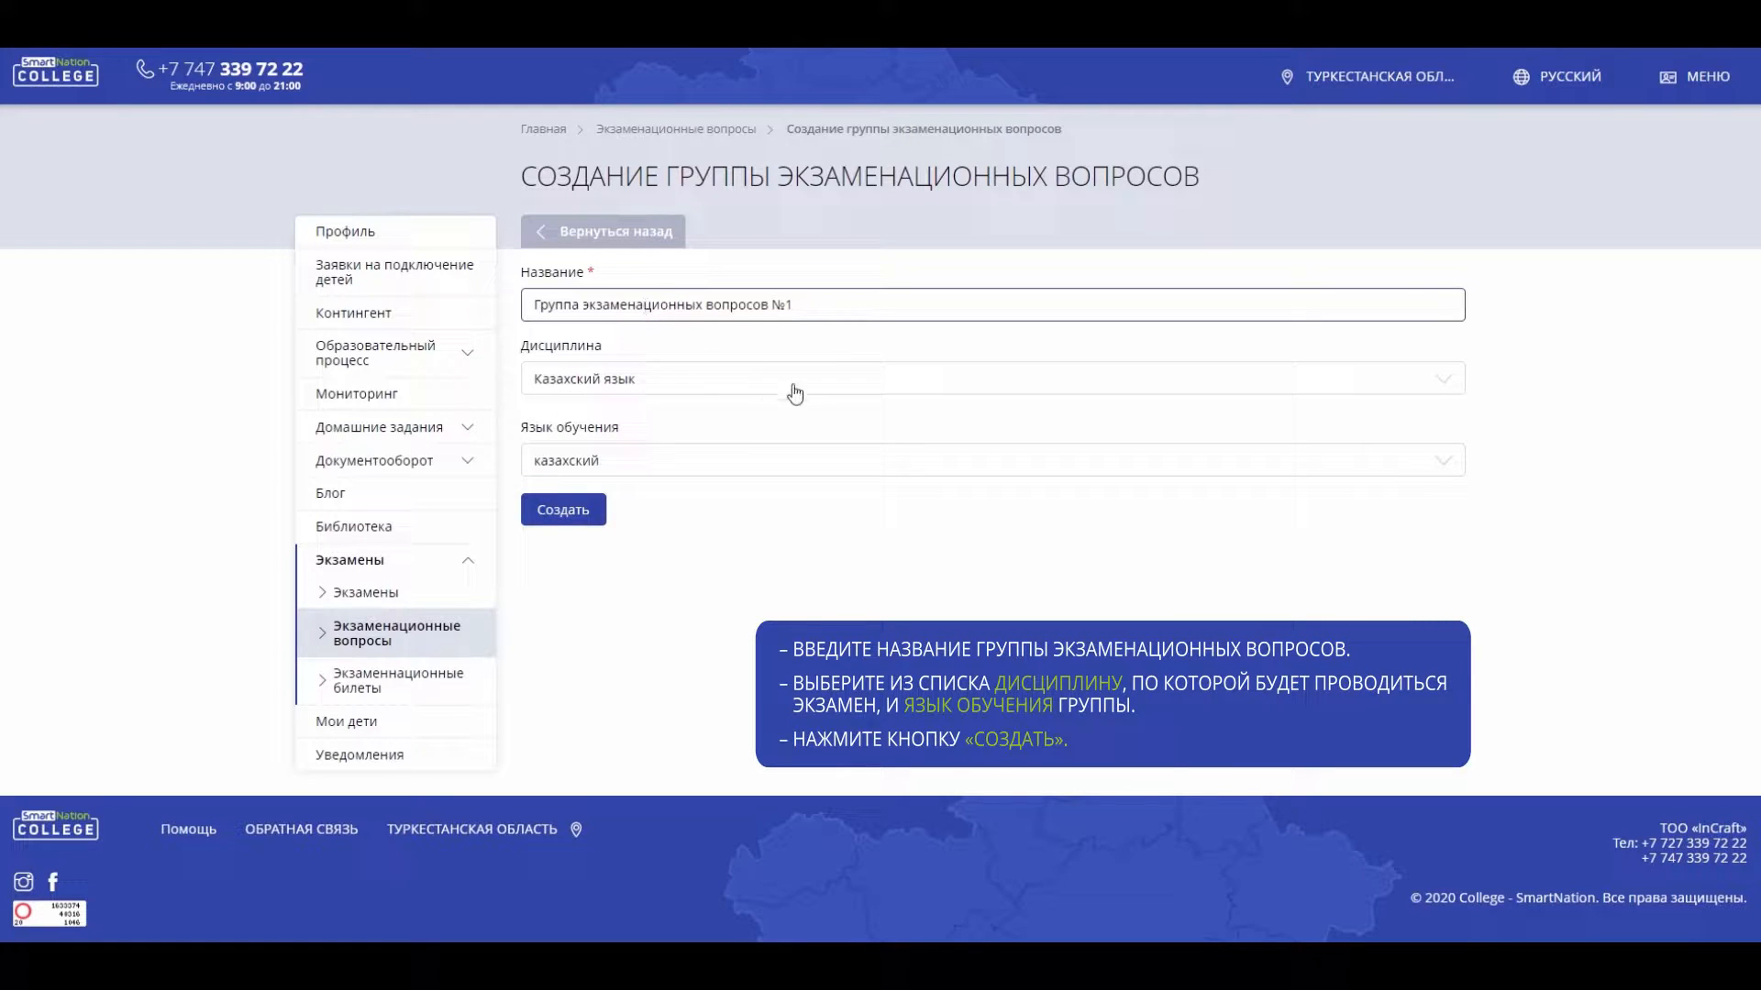
left_click(932, 585)
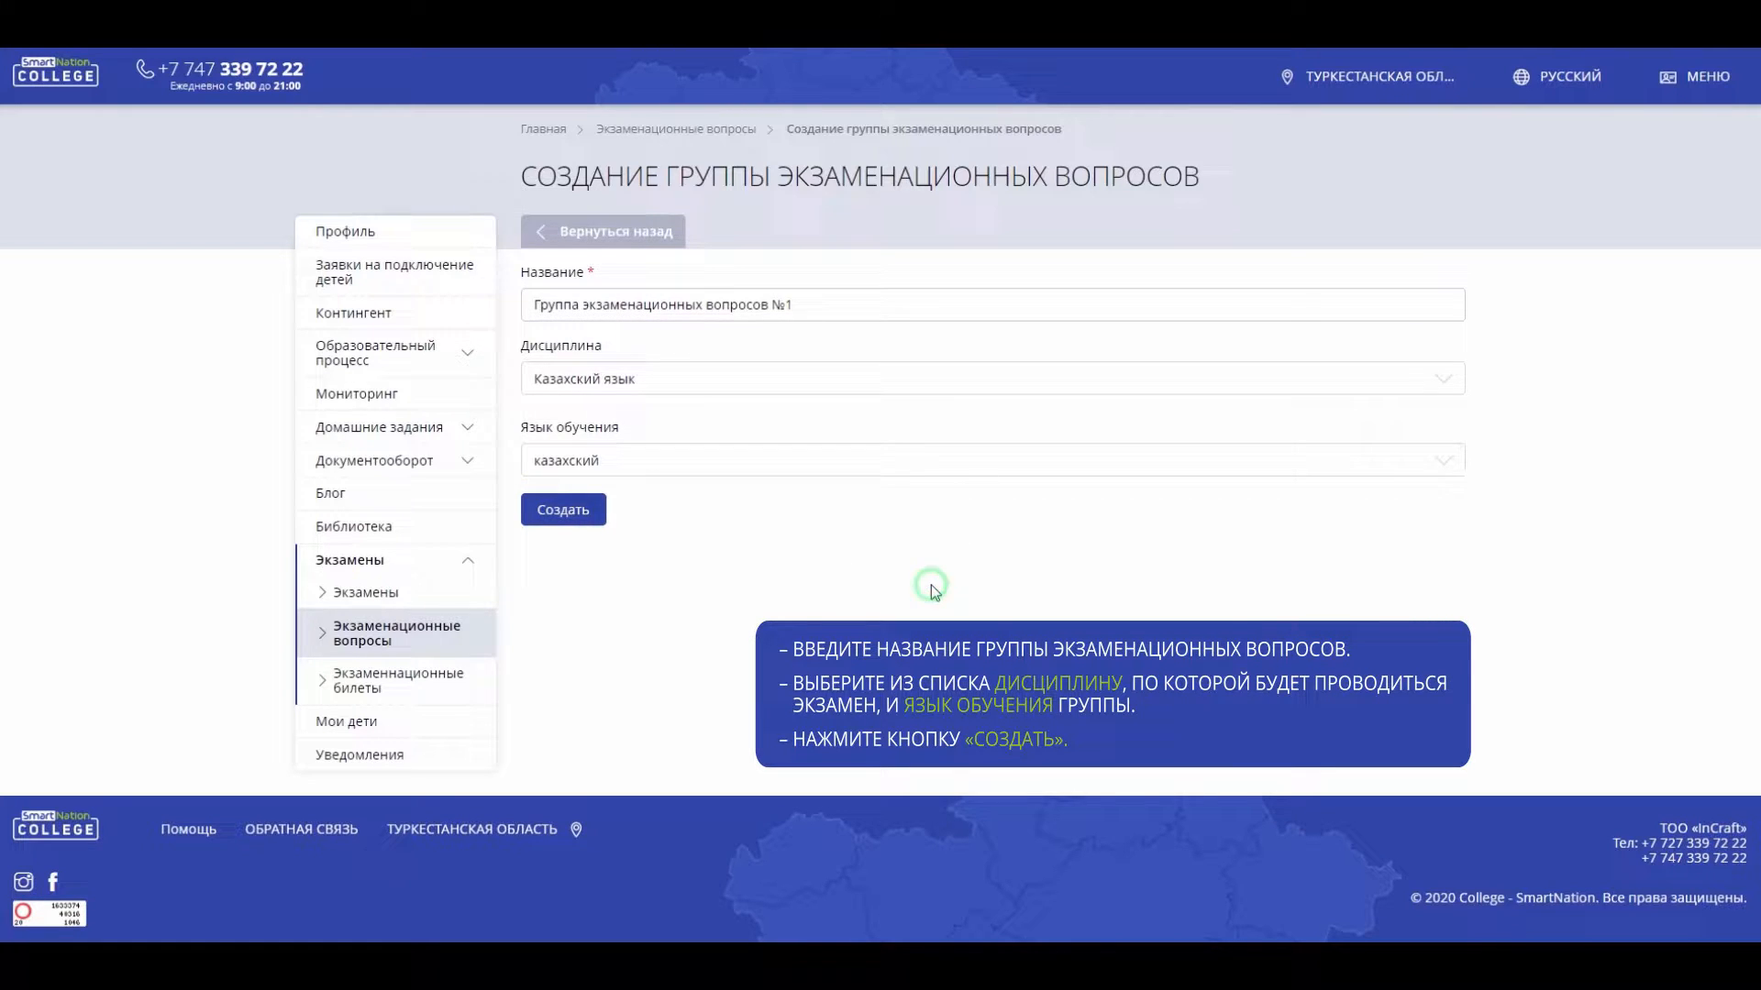
Set the group's discipline to "Всемирная история" and its teaching language to "русский", and create the group.
left_click(724, 386)
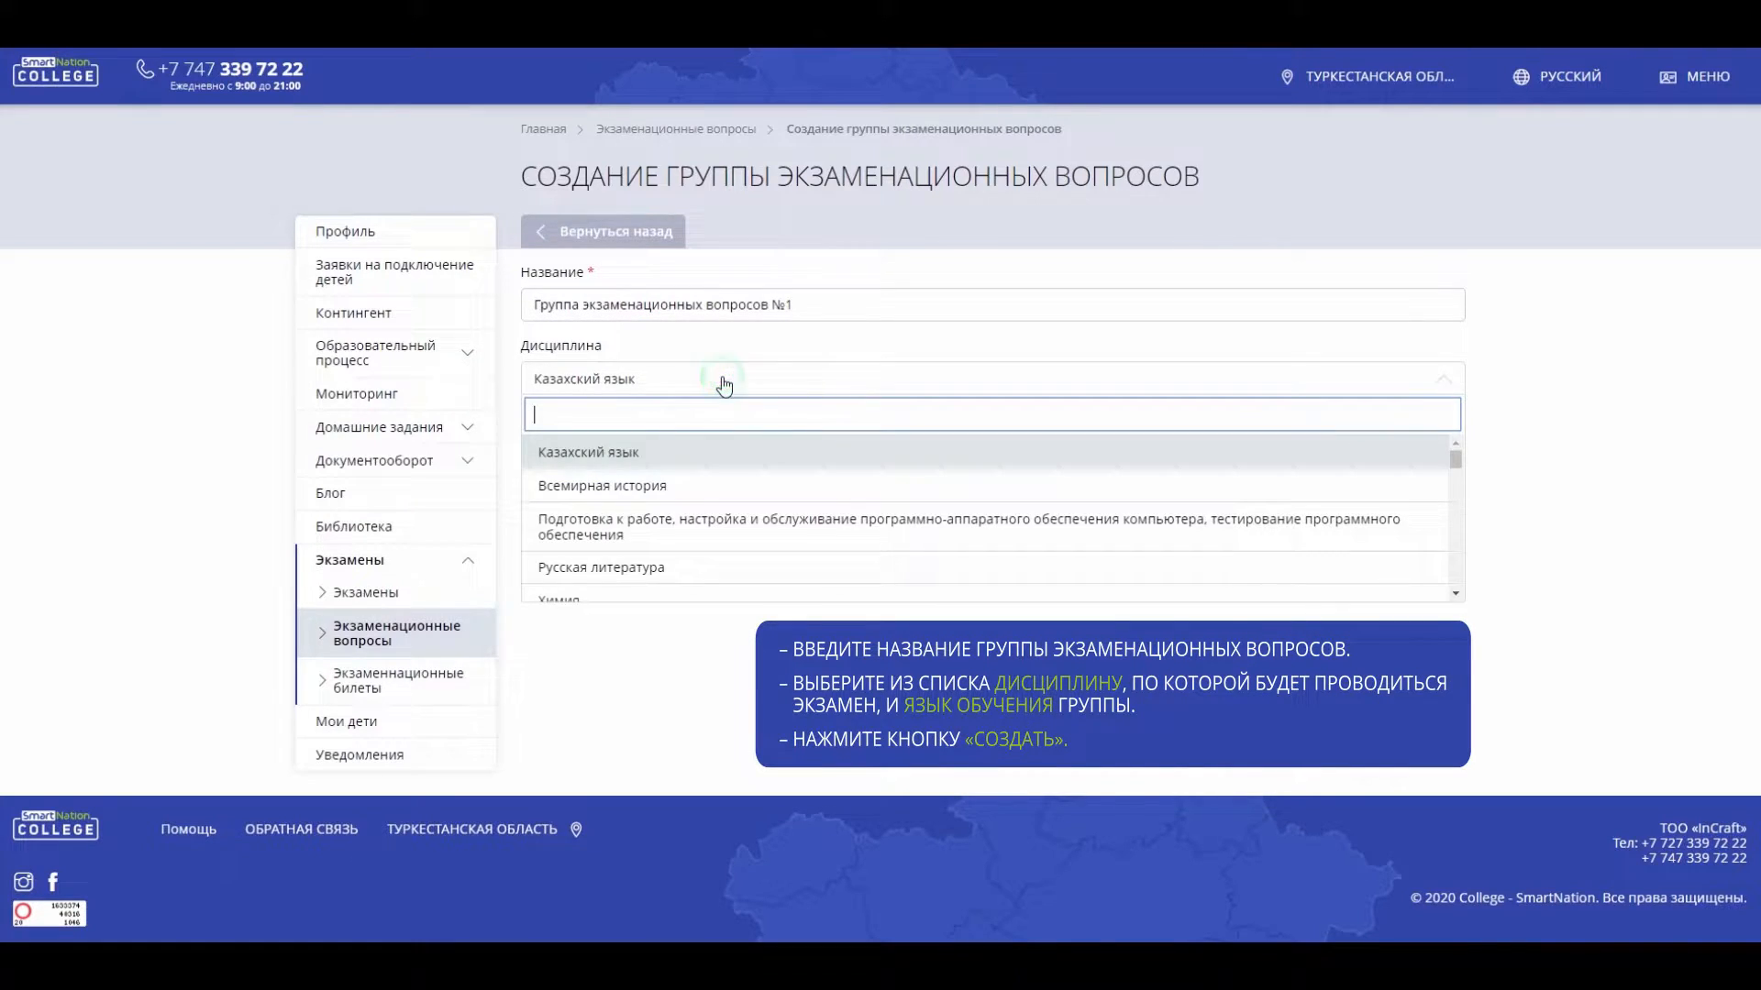
left_click(774, 493)
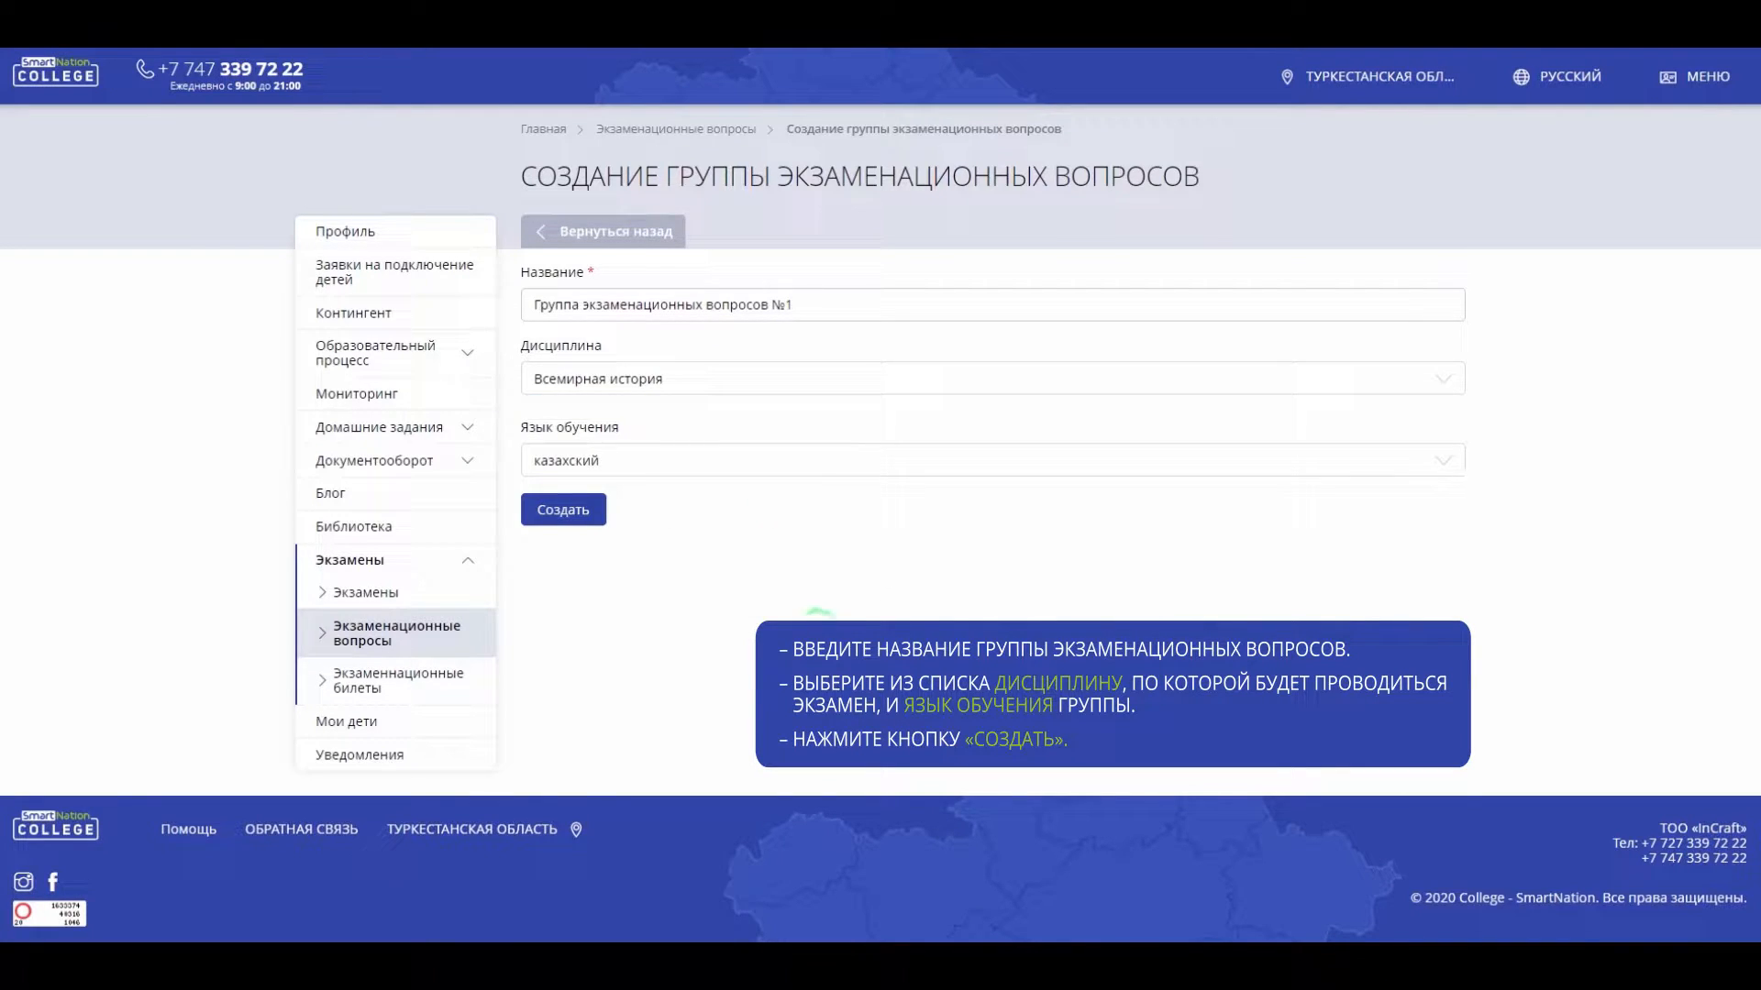
left_click(846, 468)
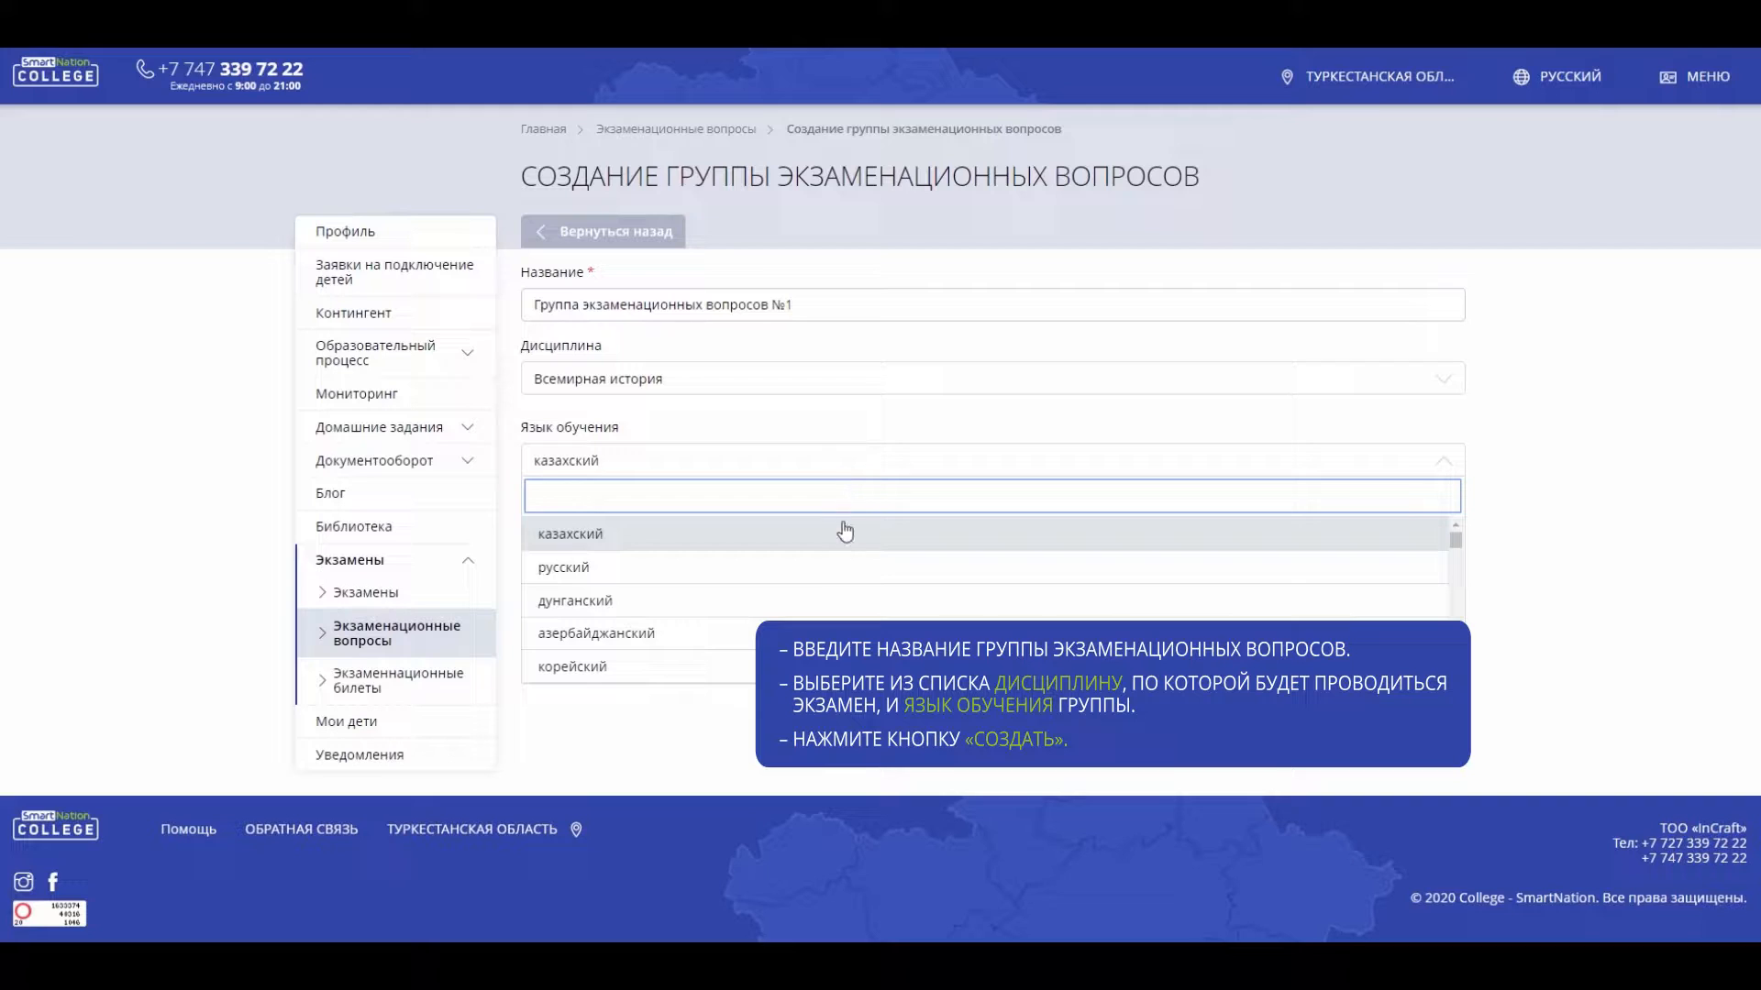
left_click(900, 578)
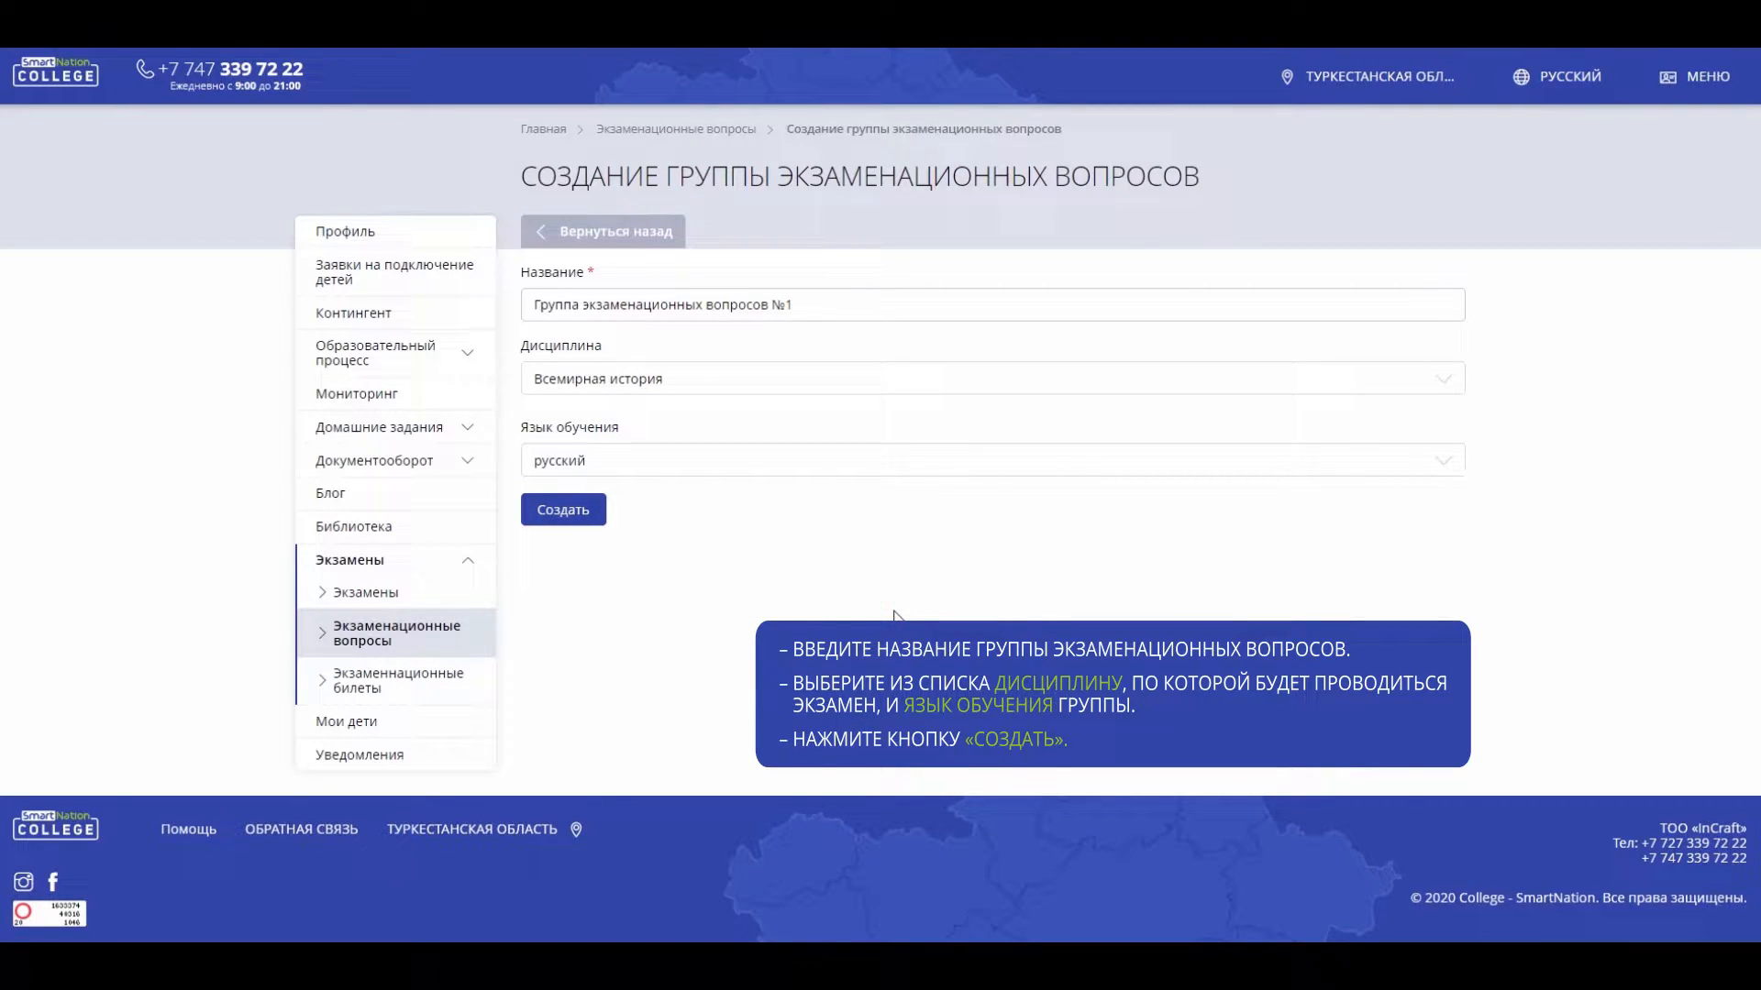
left_click(587, 526)
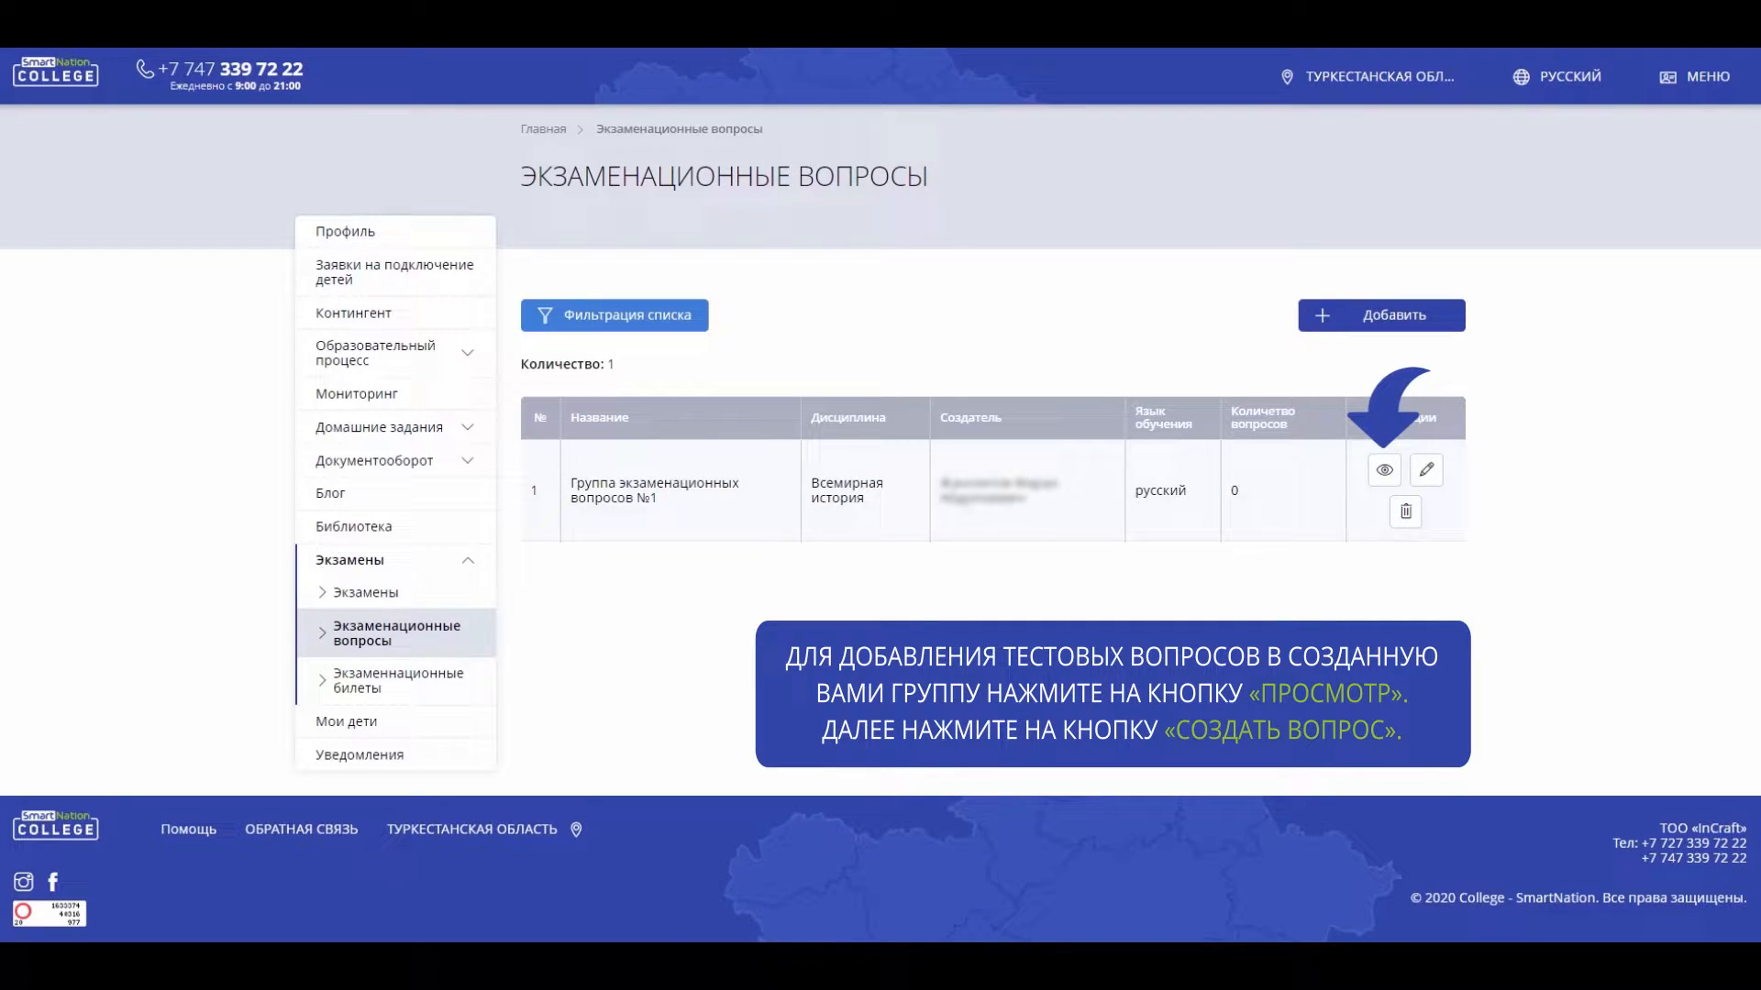
Open the new group and start a question with the text "Человек, который 24 года подряд был тираном во Флоренции в XV веке.".
left_click(1382, 473)
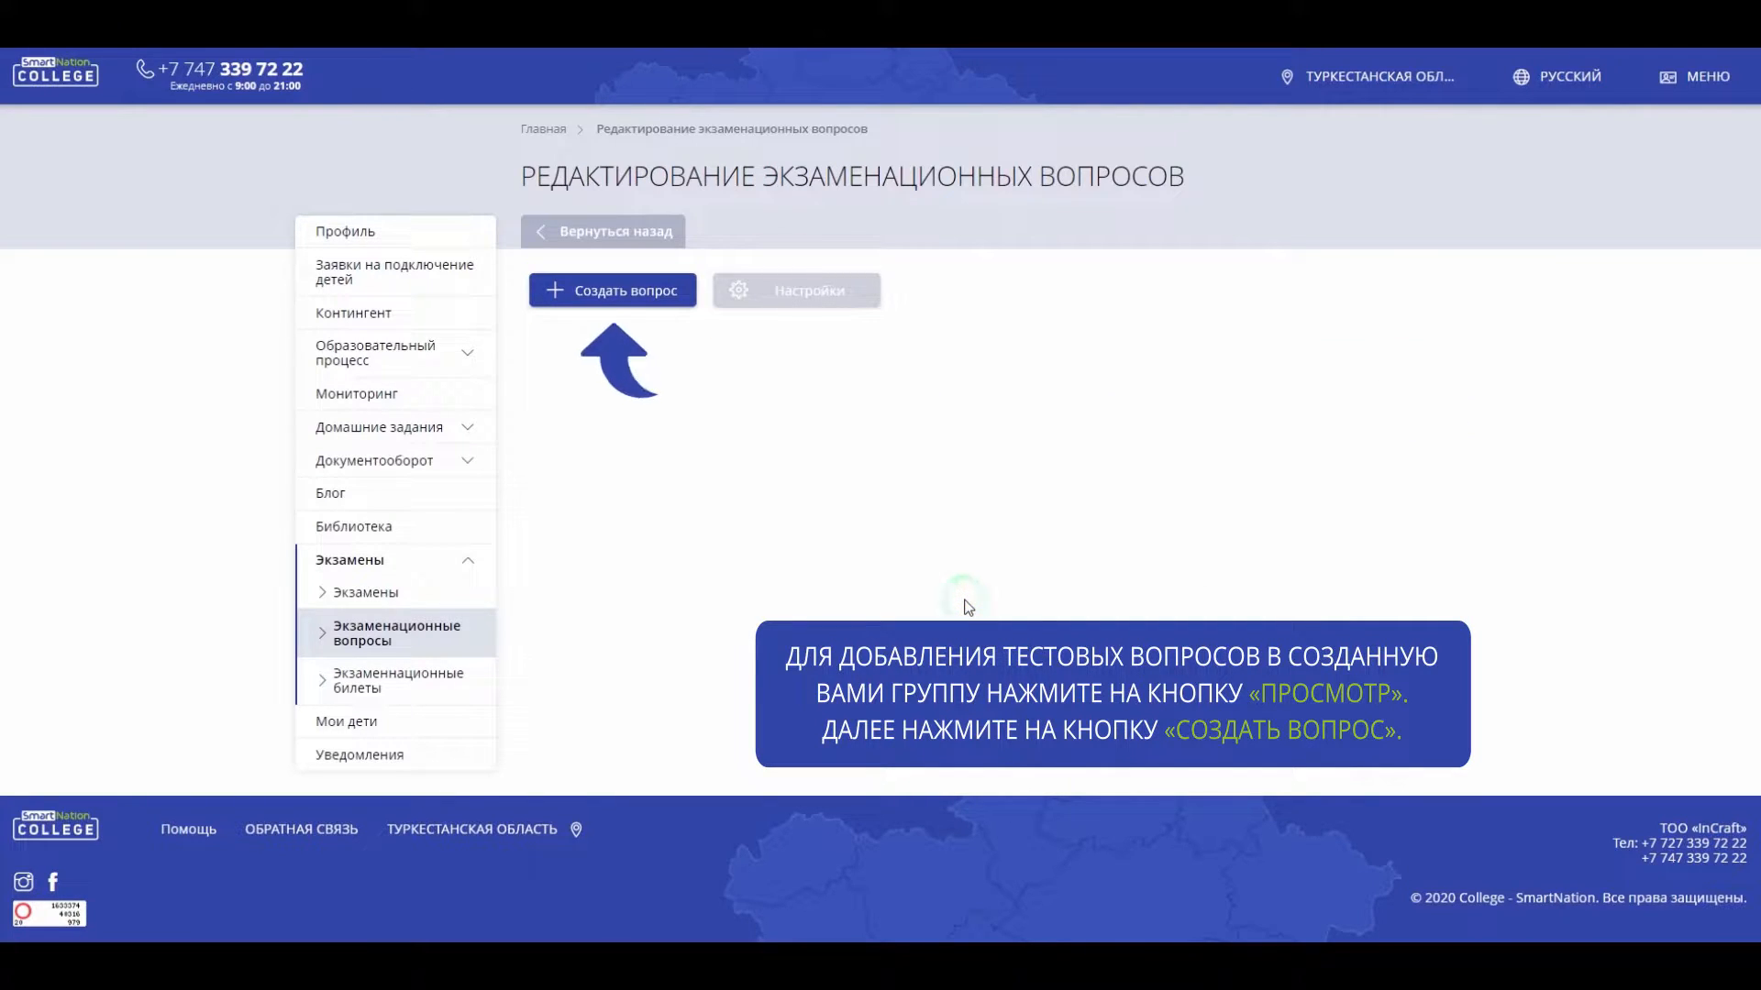
left_click(679, 308)
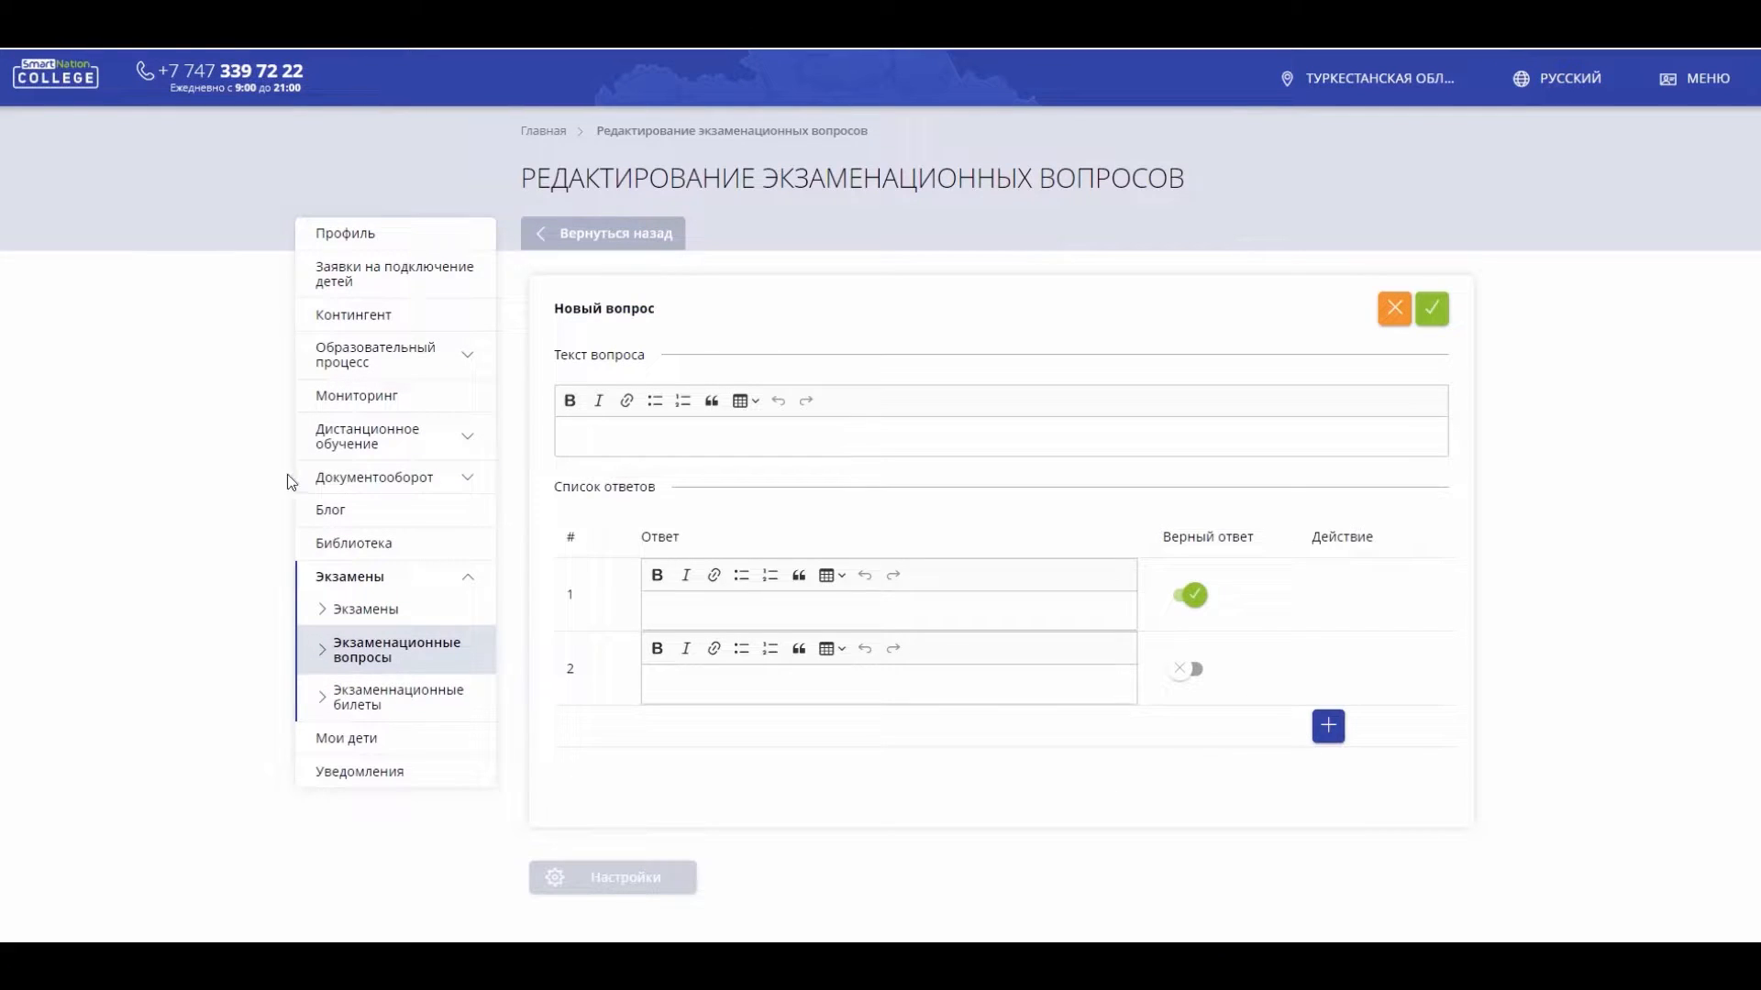
left_click(635, 443)
type("Человек, который 24 года подряд был тираном во Флоренции в XV веке.")
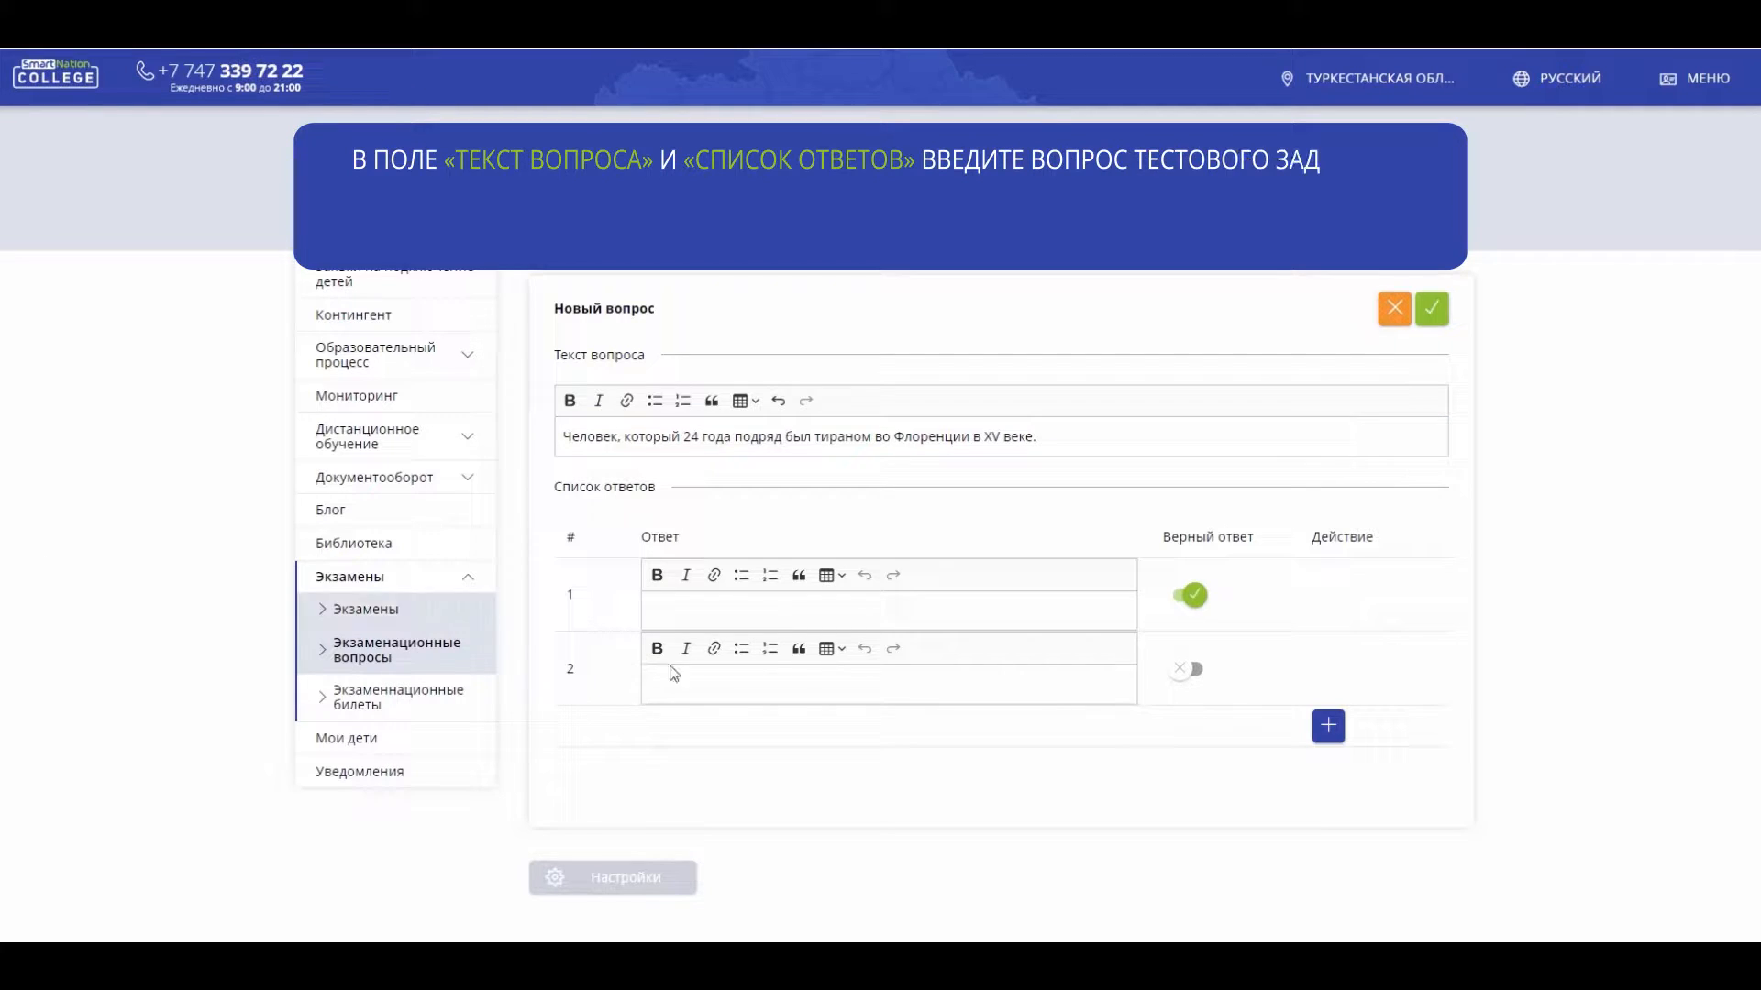
Enter "Карл IV." as the question's first answer and "Лев X." as its second answer.
left_click(838, 607)
type("Карл IV.")
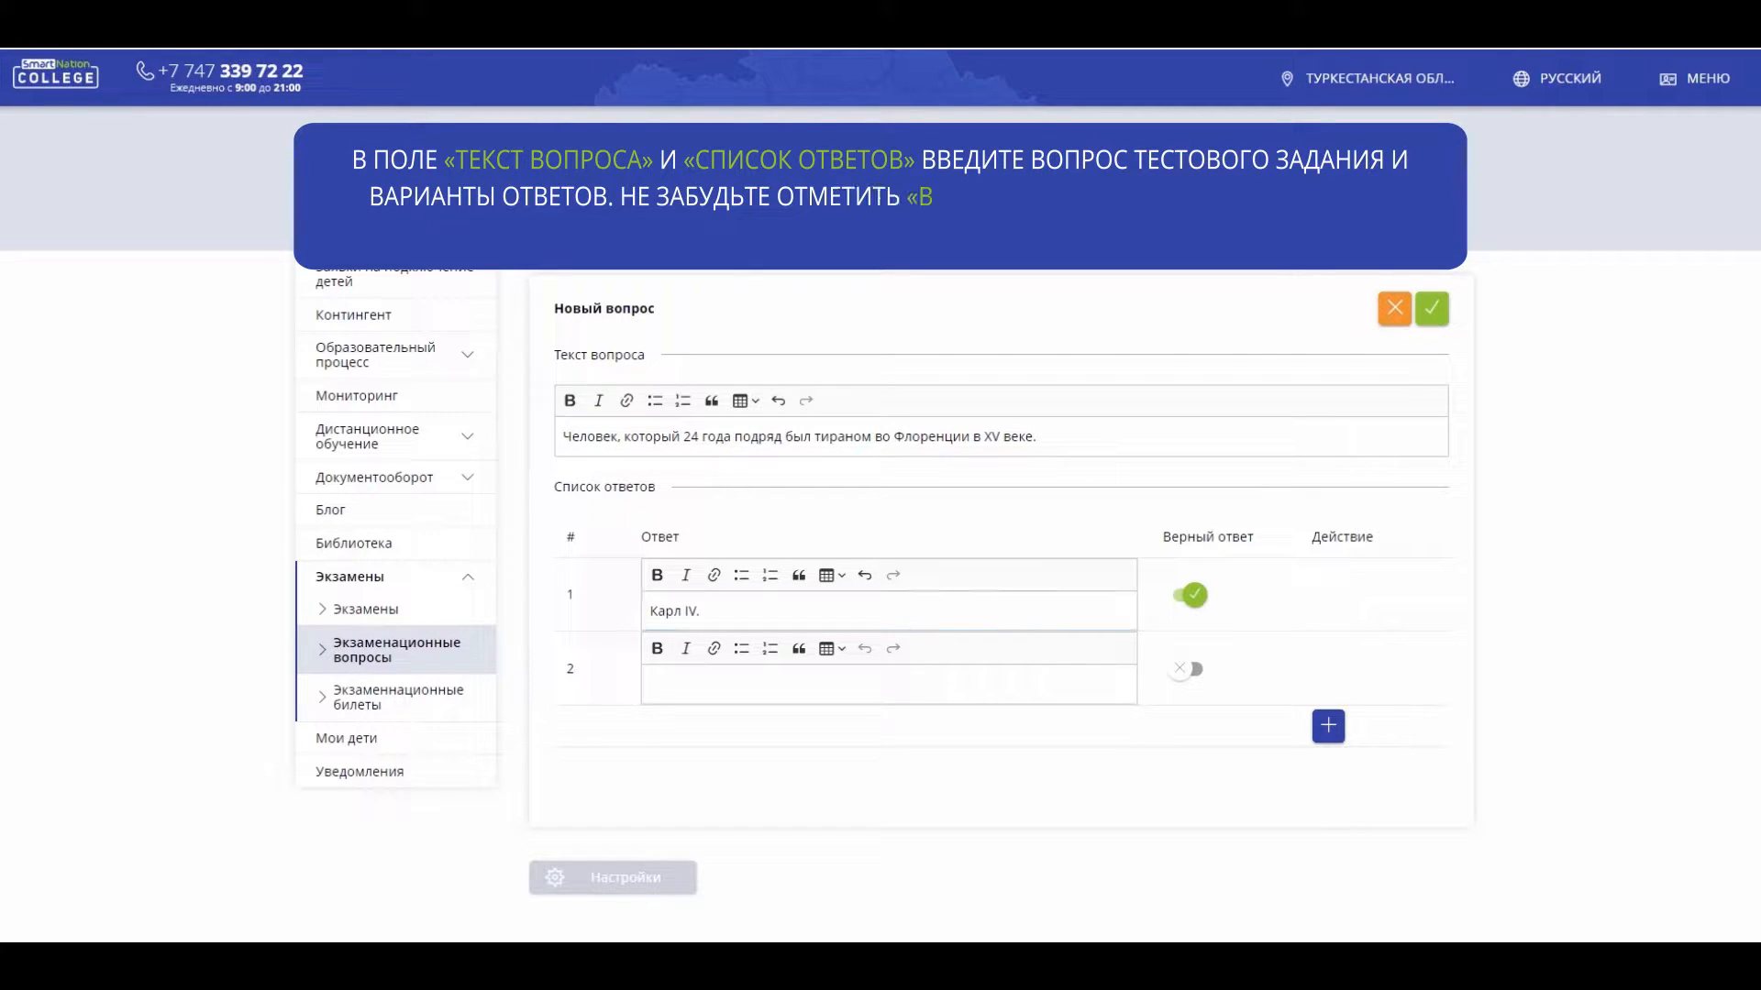
left_click(695, 692)
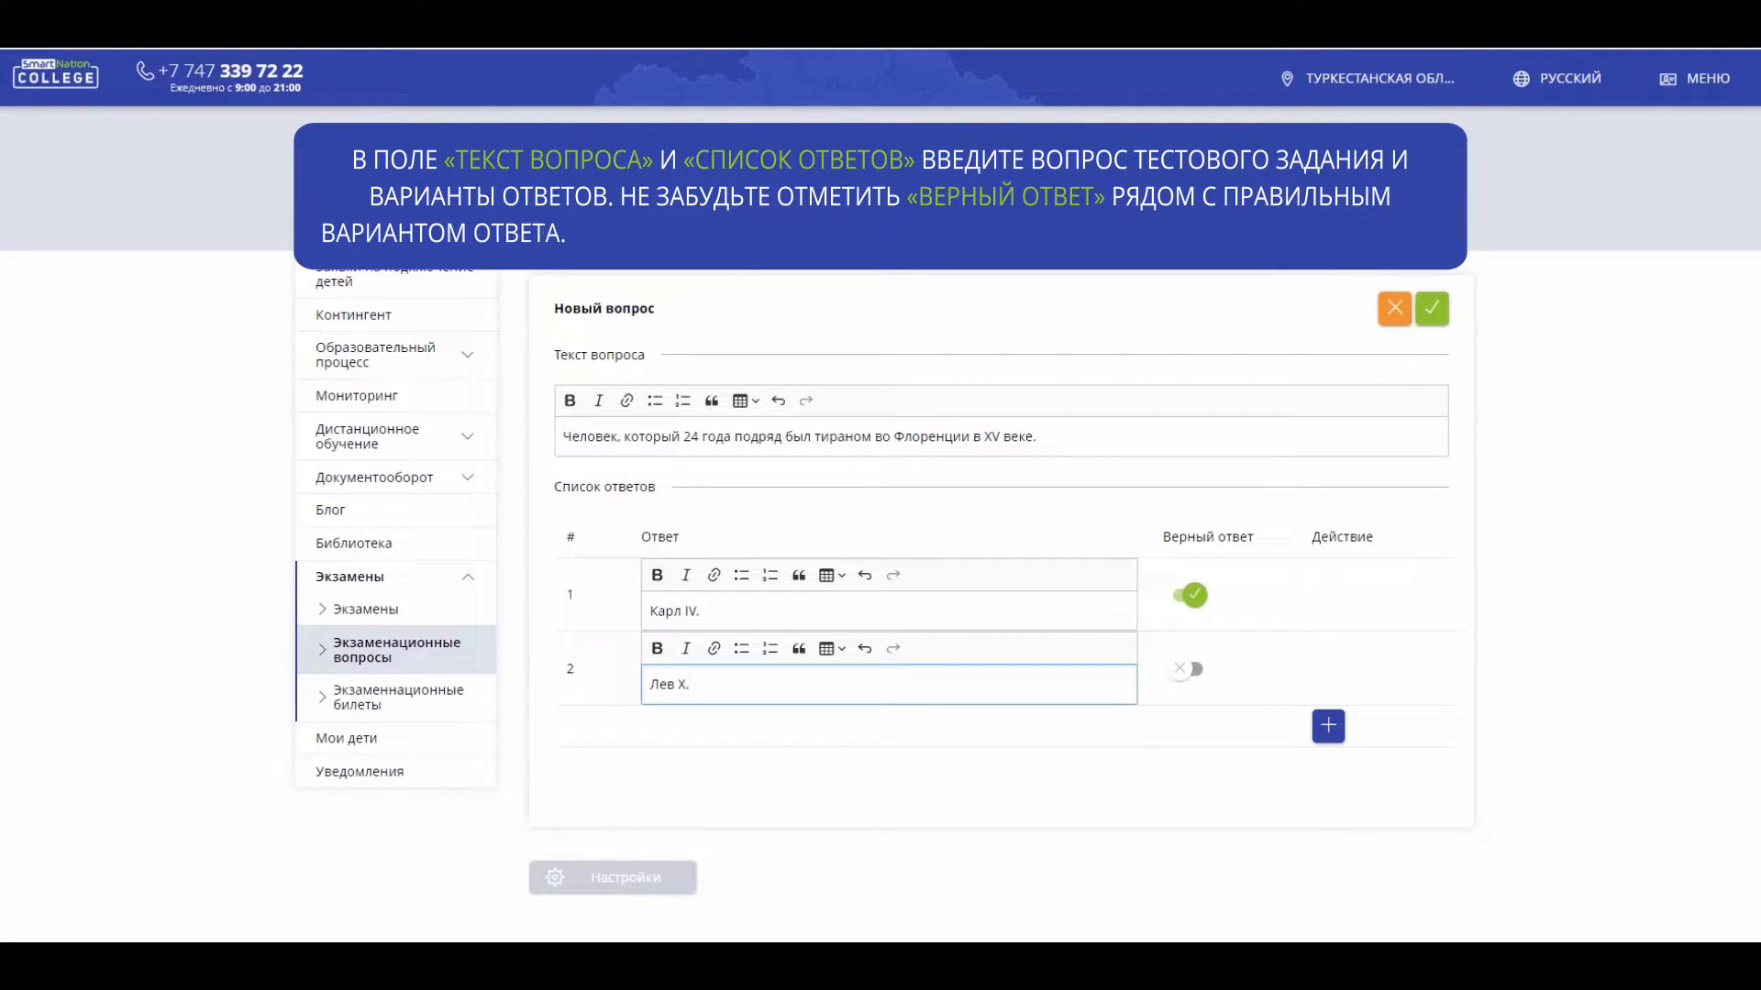
Add three more answers to the question: "Лоренцо Великолепный.", "Савонарола." and "Генрих Вельф.".
left_click(1328, 726)
left_click(685, 757)
type("Лоренцо Великолепный.")
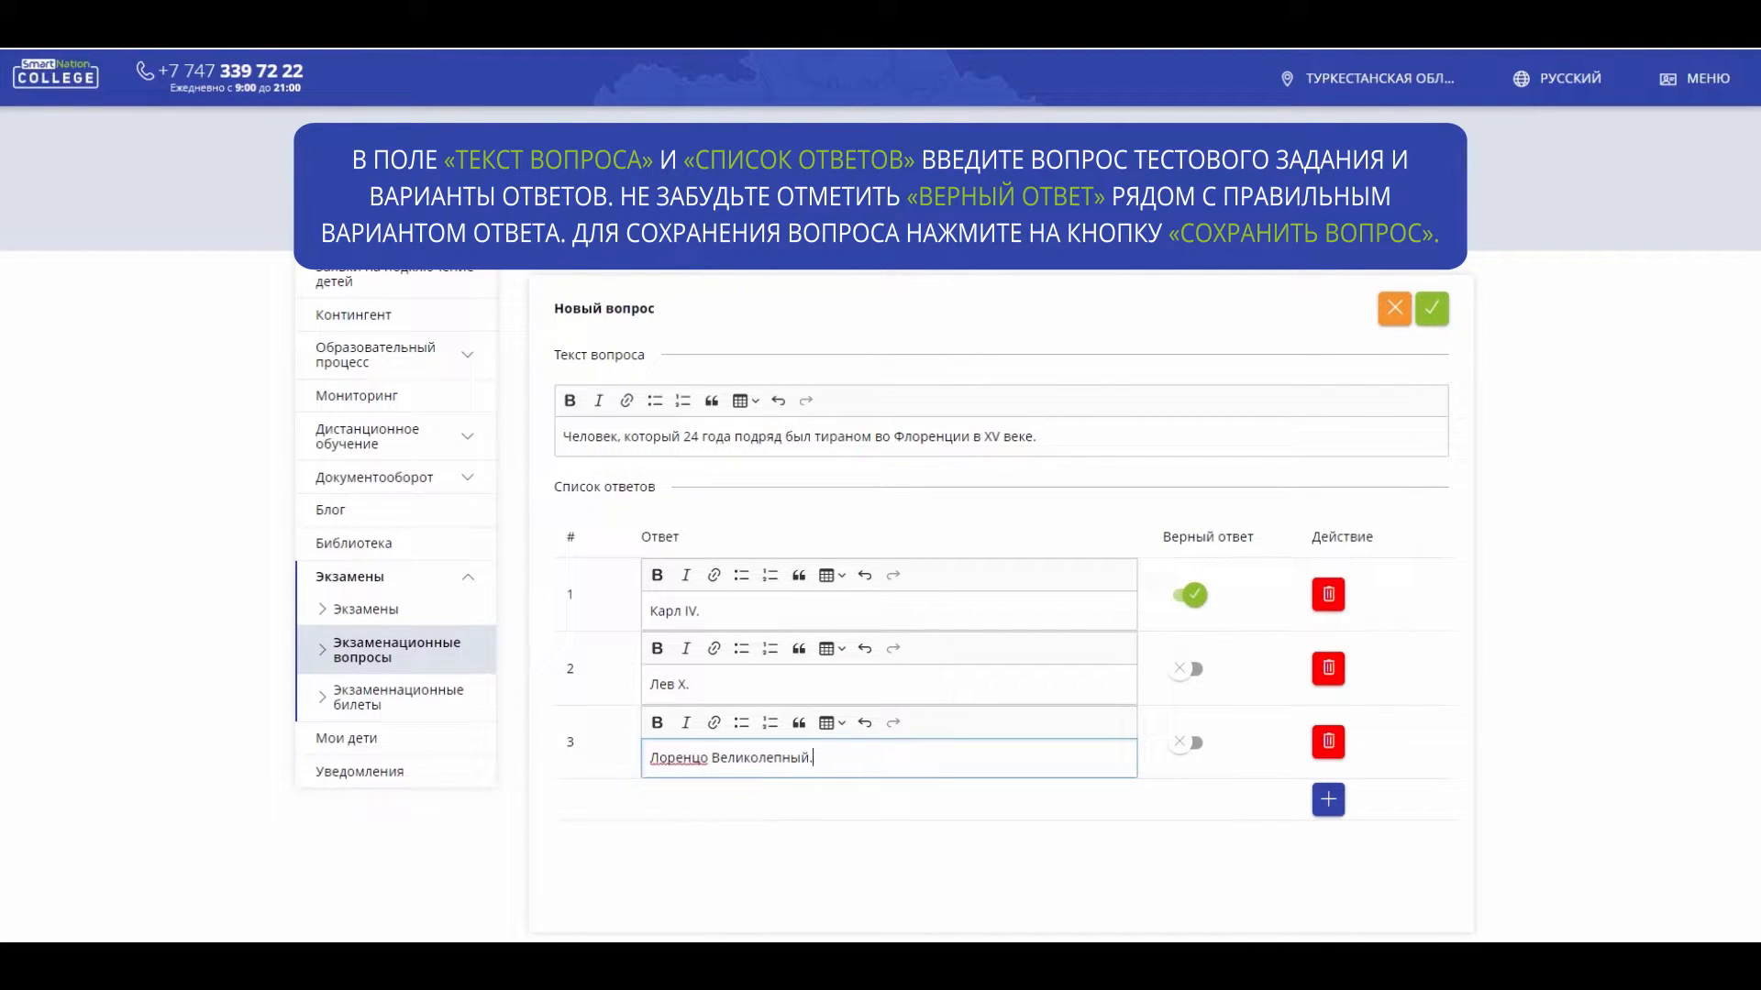
left_click(1328, 799)
left_click(722, 831)
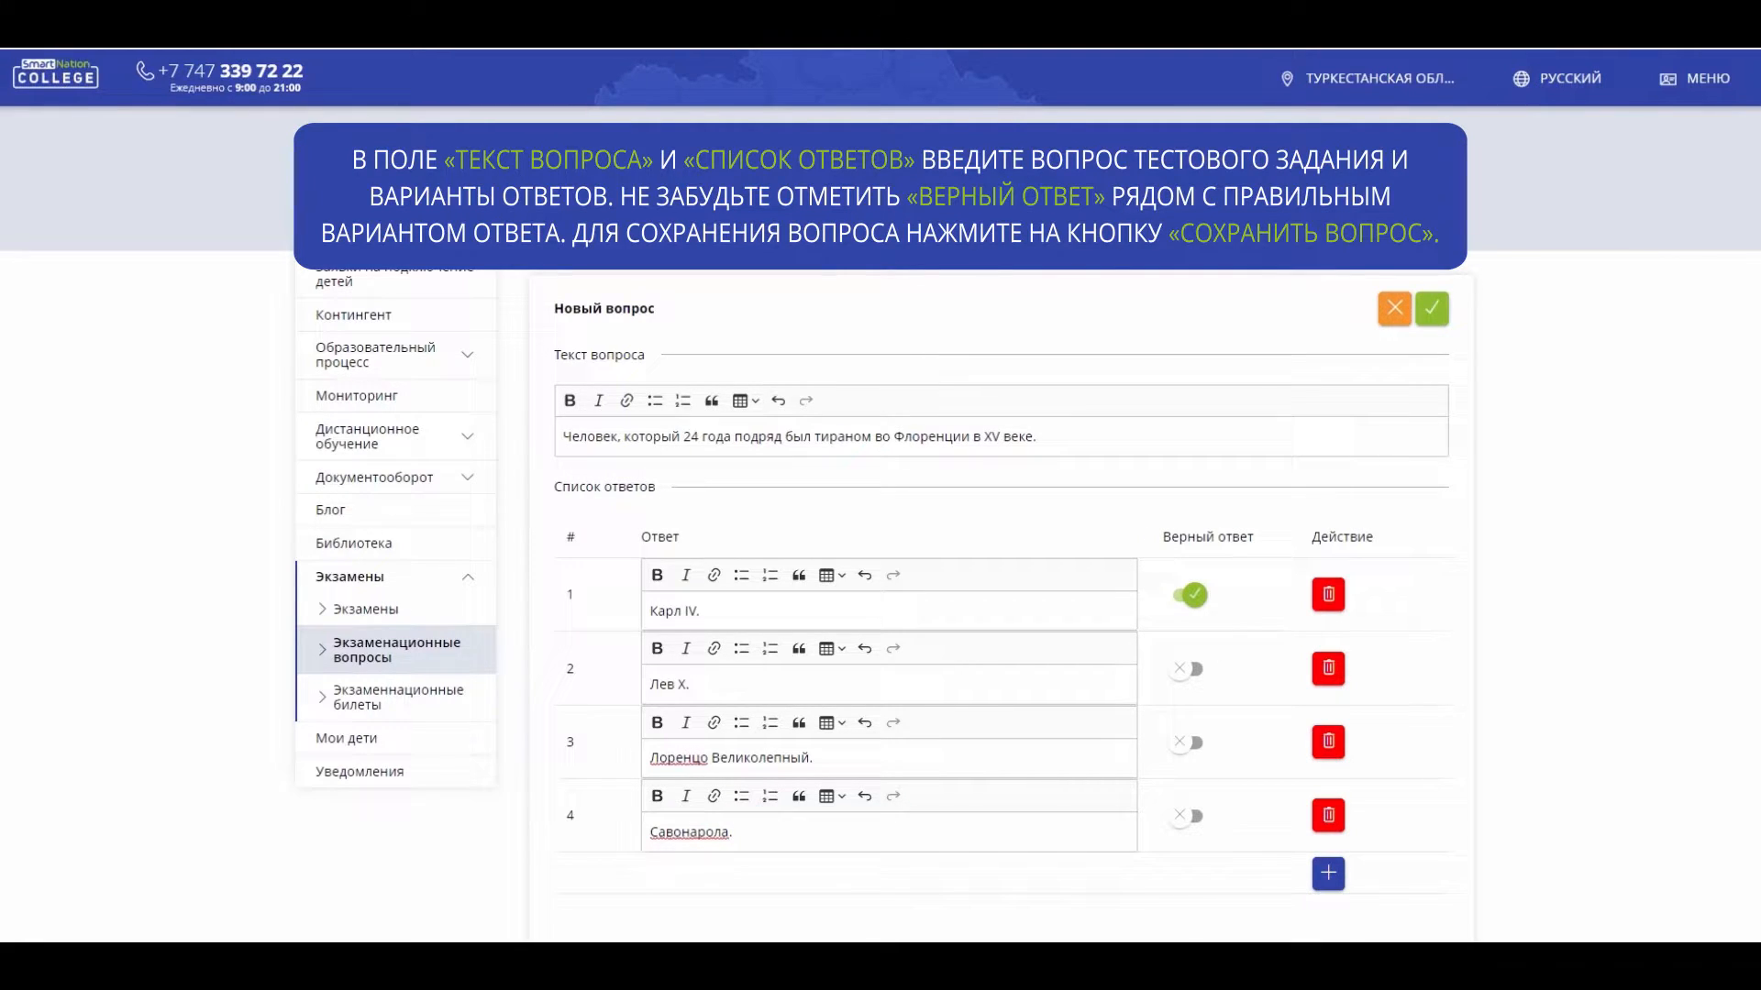
left_click(1327, 874)
left_click(743, 906)
type("Генрих Вельф.")
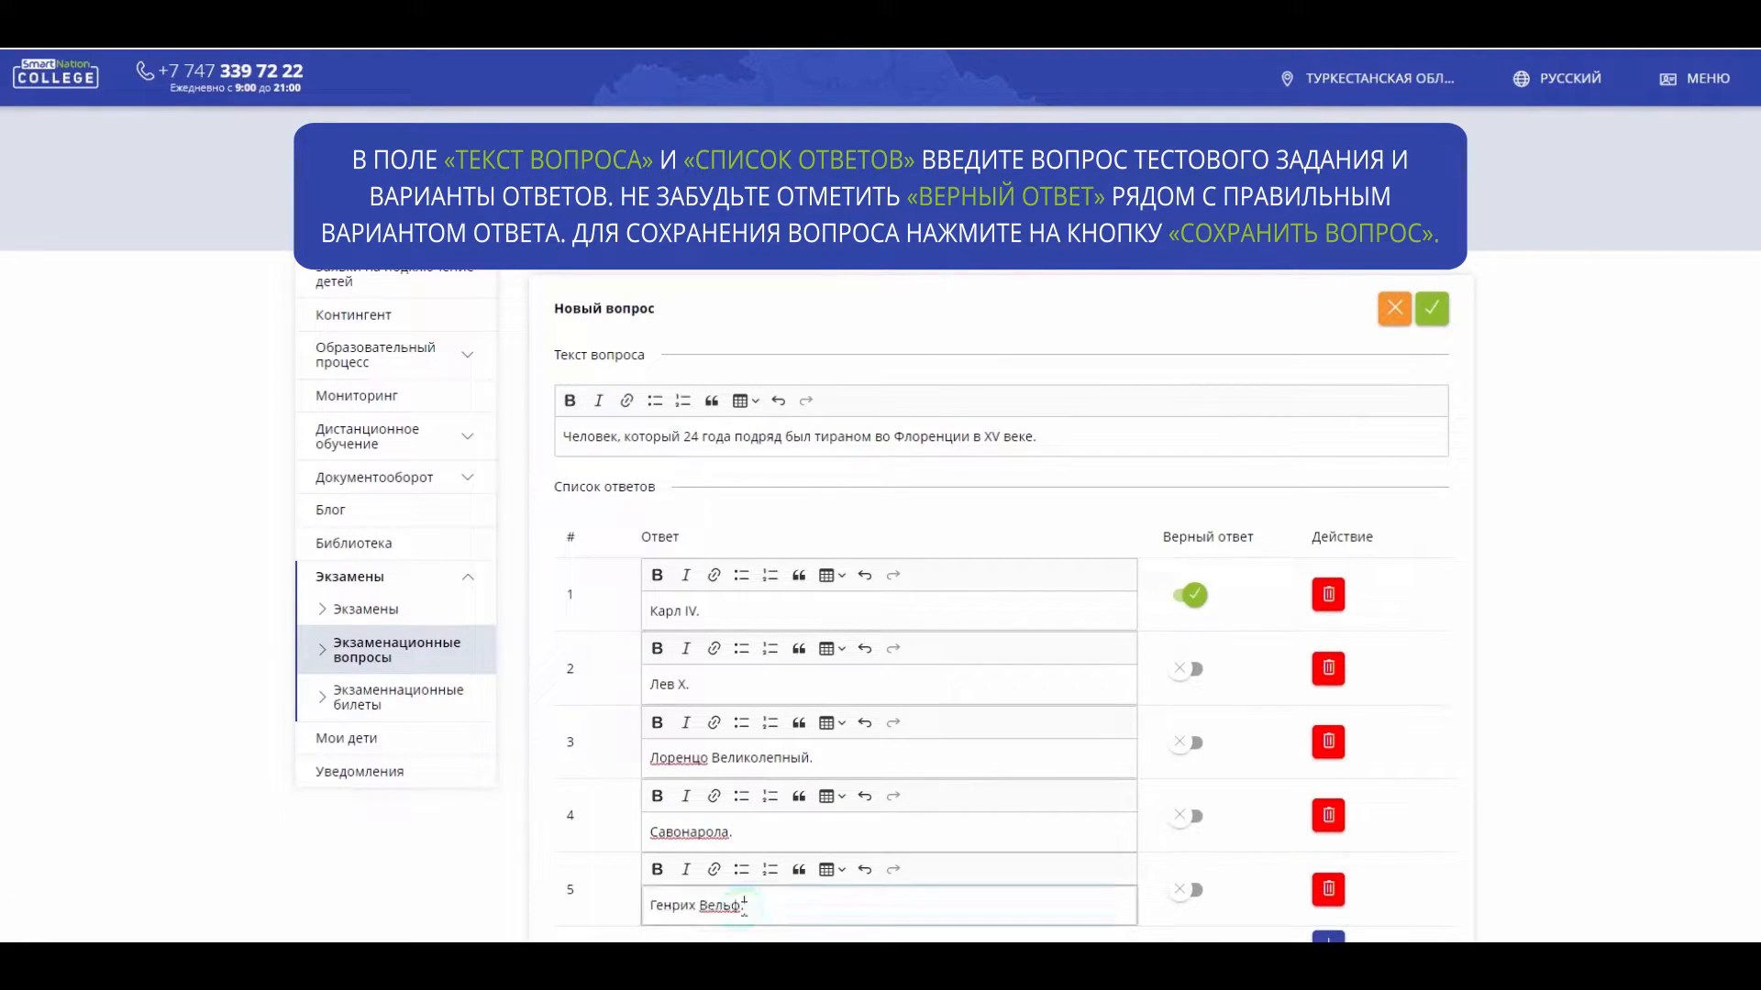
Mark "Лоренцо Великолепный." as the only correct answer instead of "Карл IV." and save the question.
scroll(1615, 697, "down", 3)
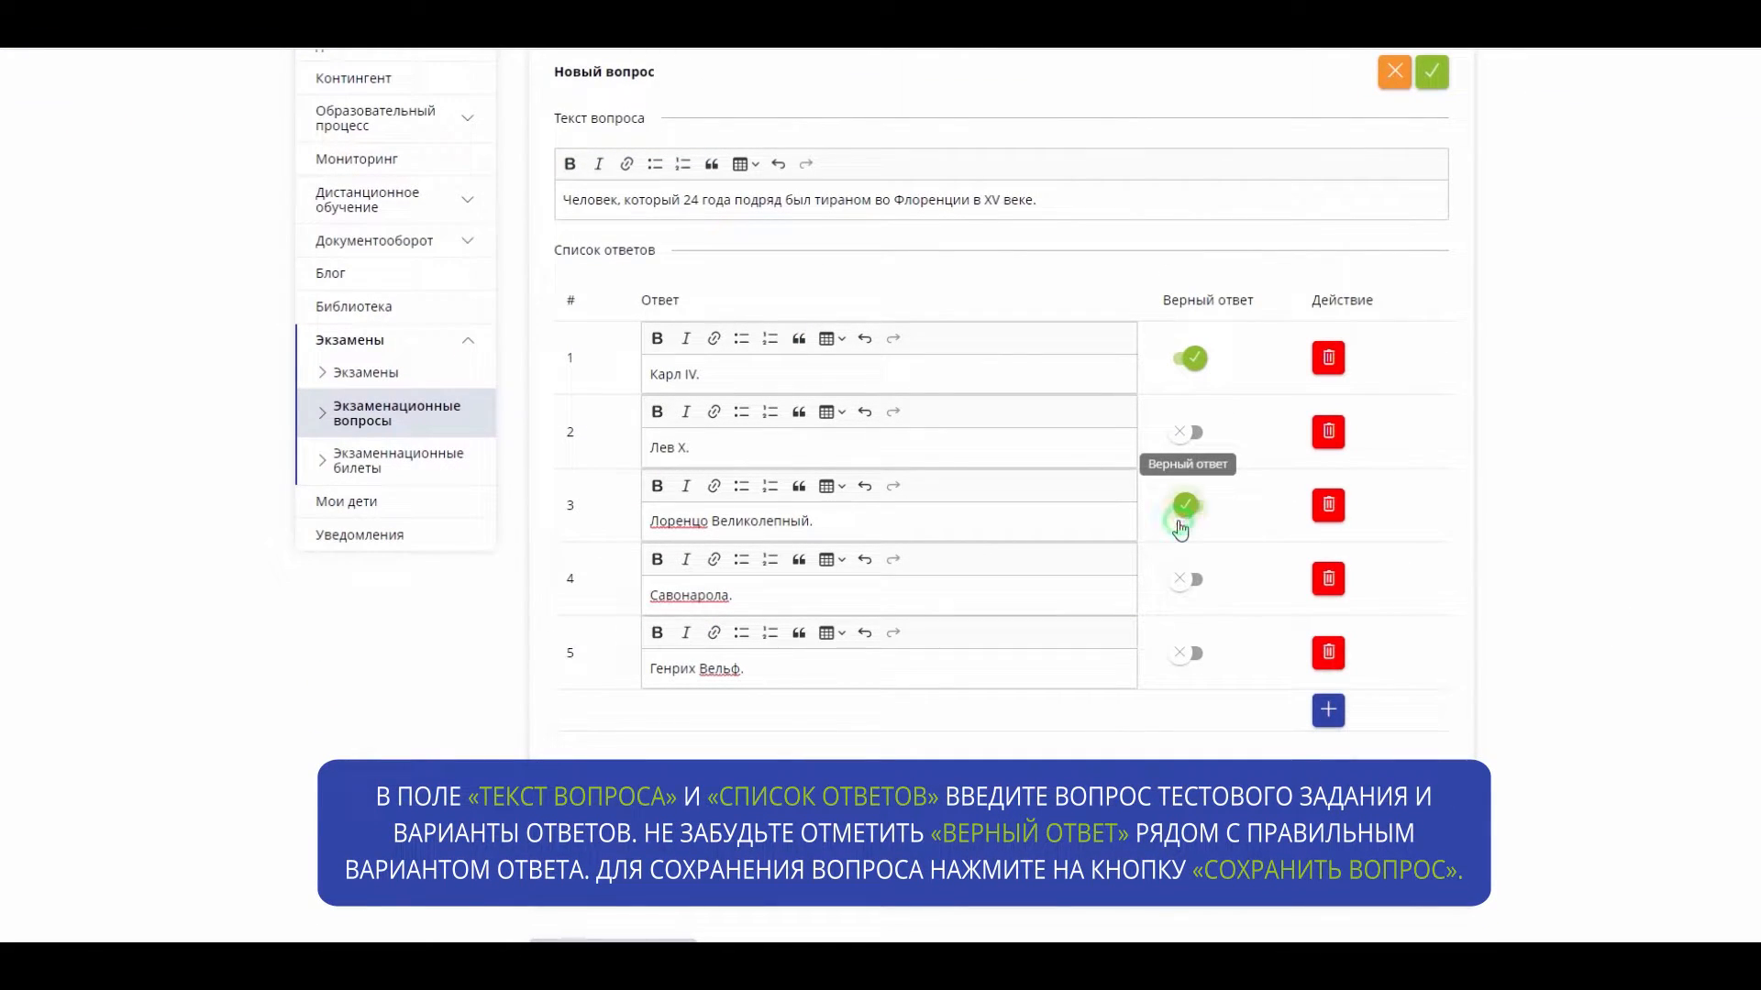
left_click(1190, 358)
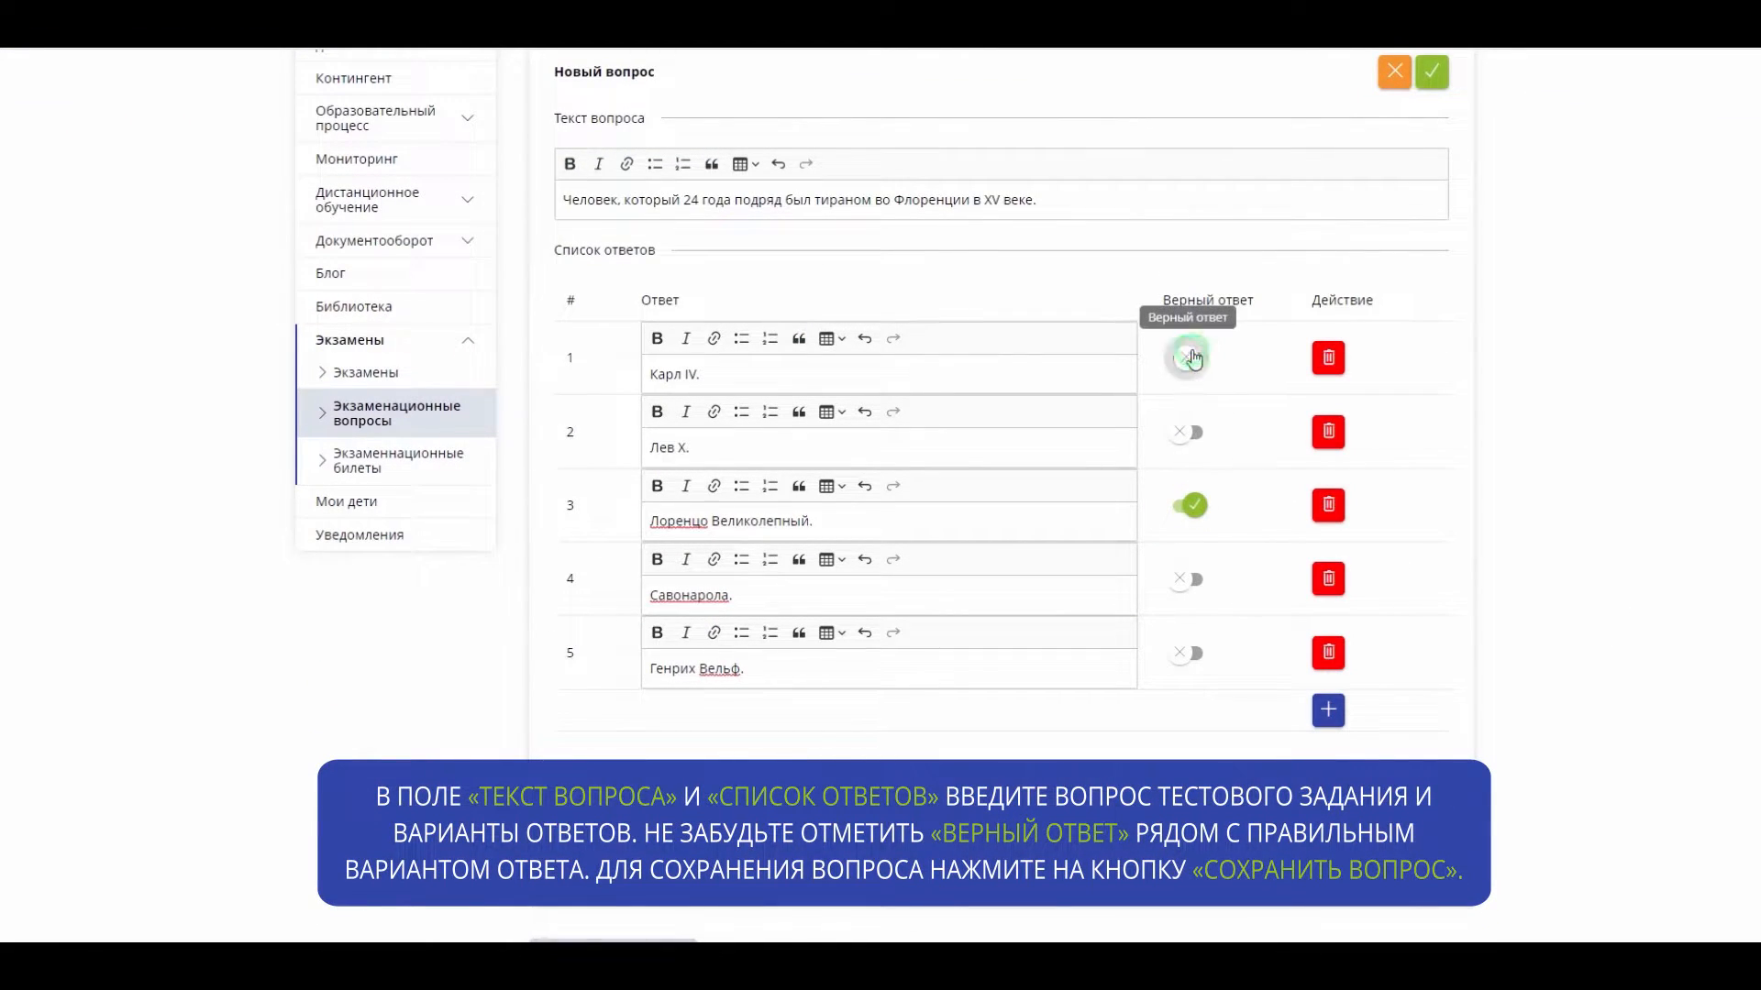
left_click(1587, 417)
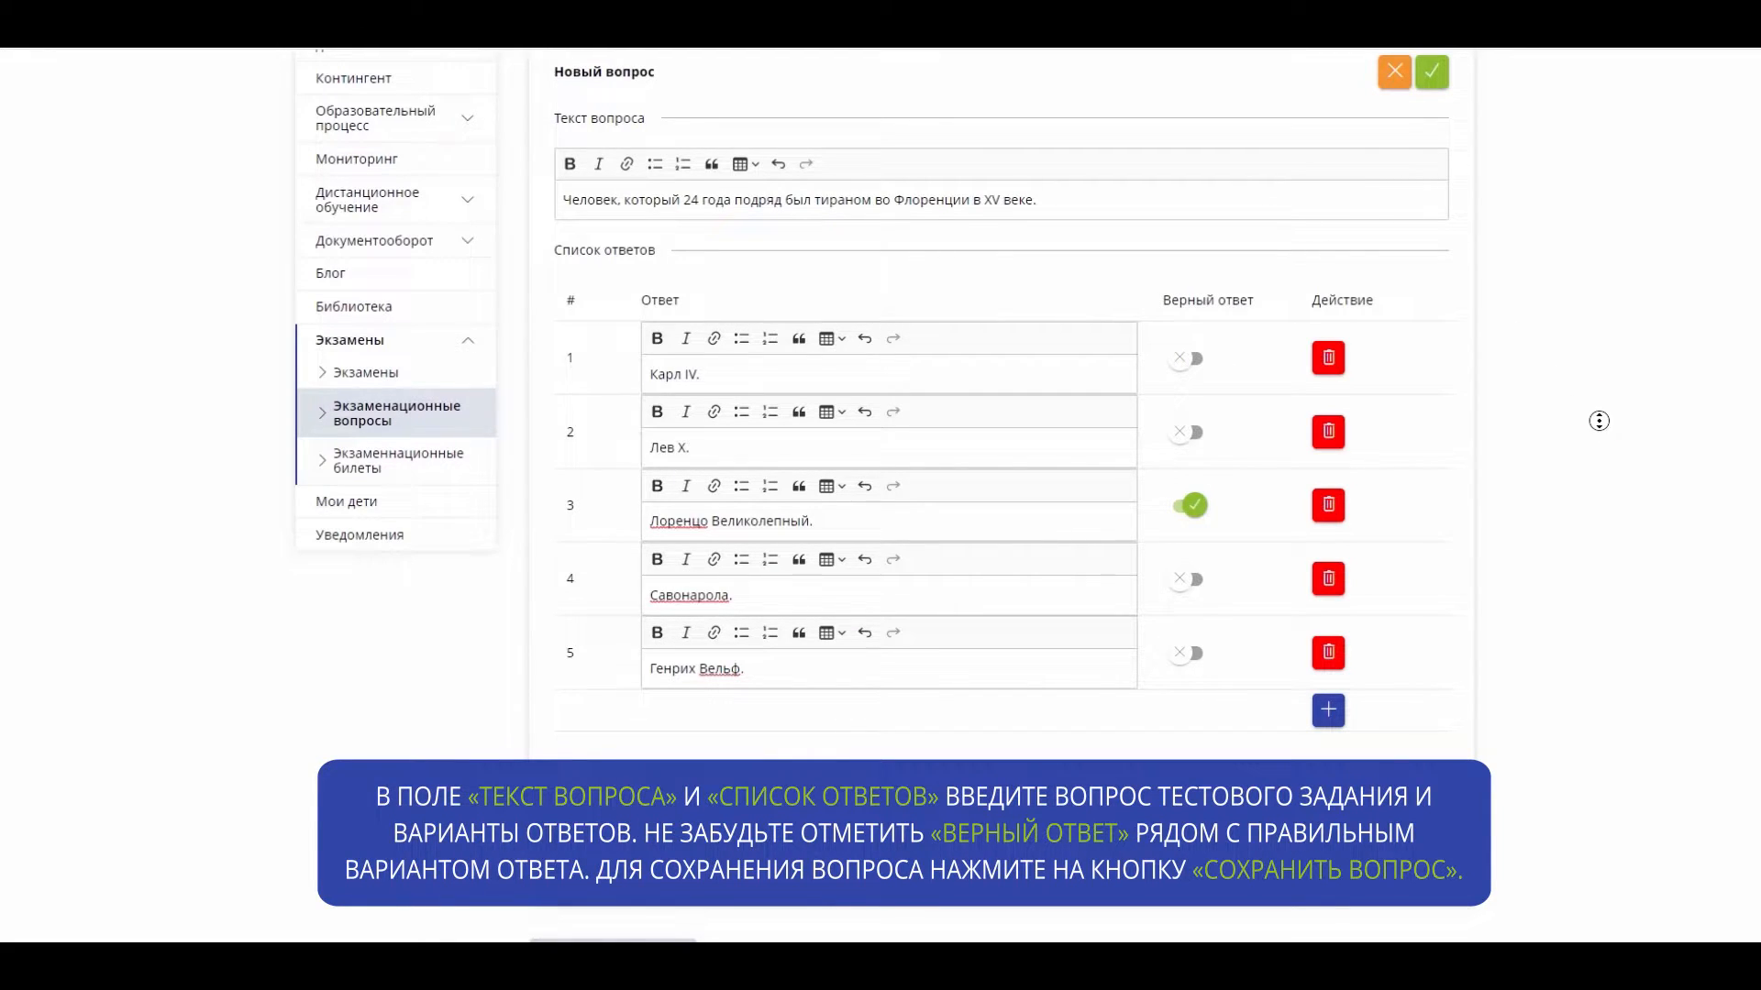
scroll(1598, 421, "up", 2)
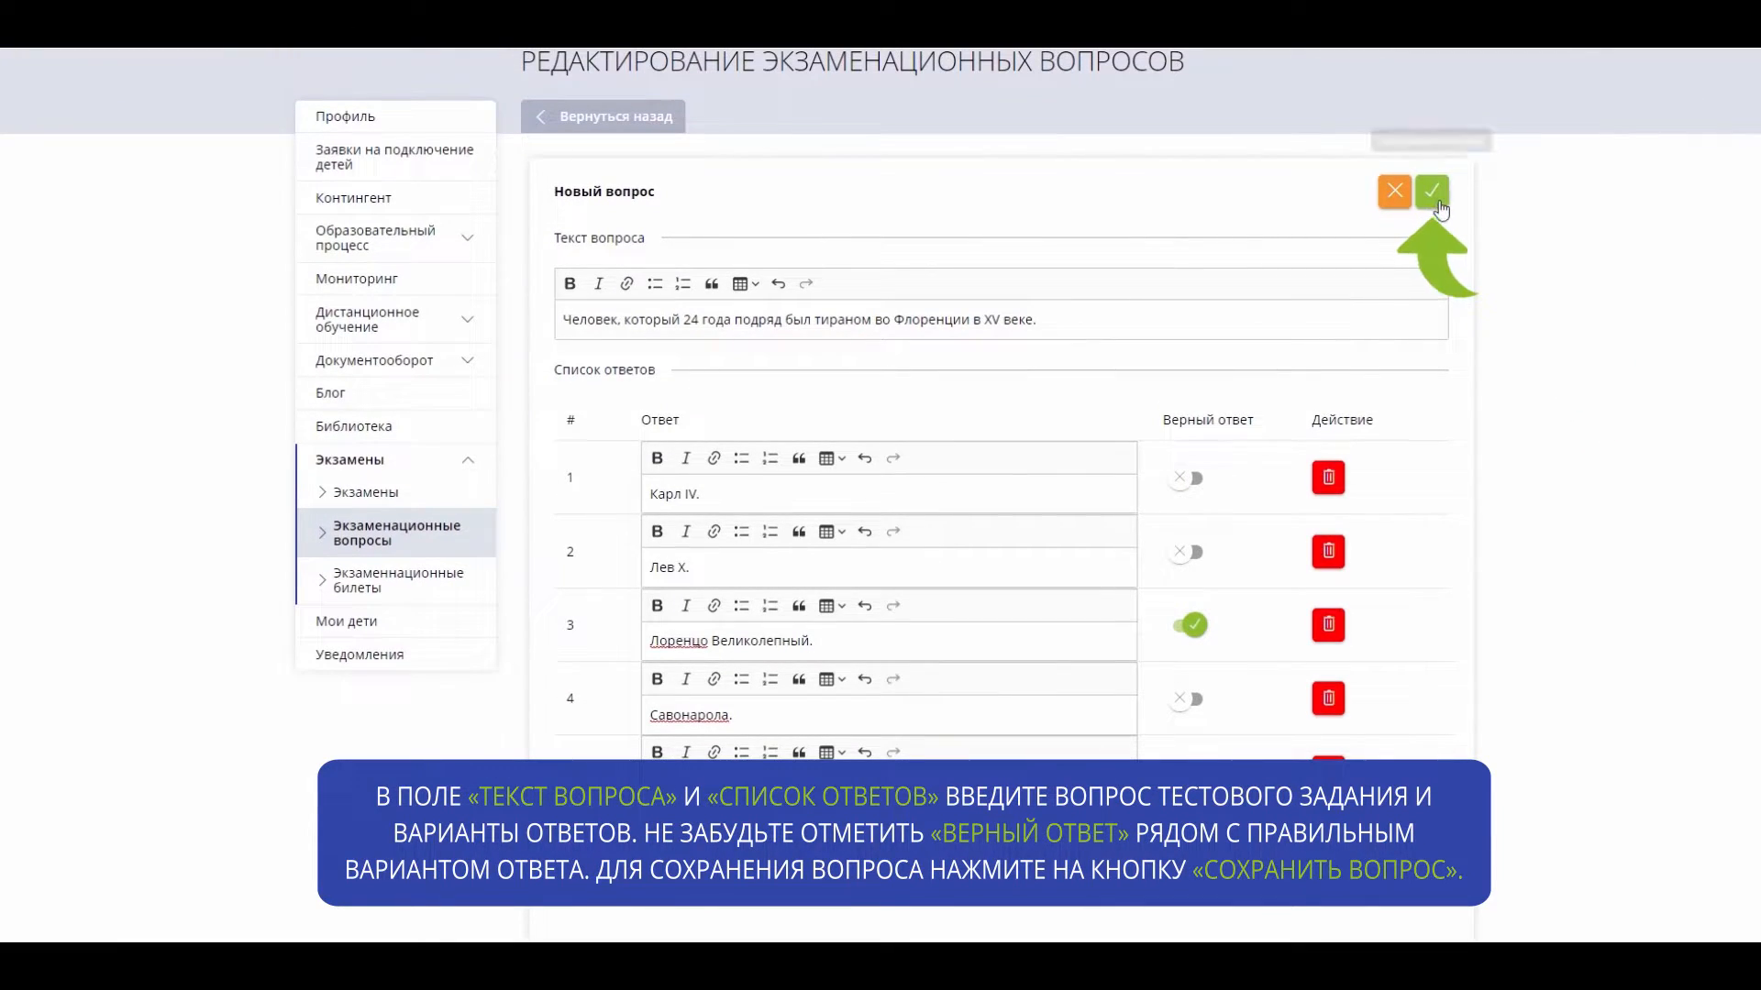
left_click(1437, 204)
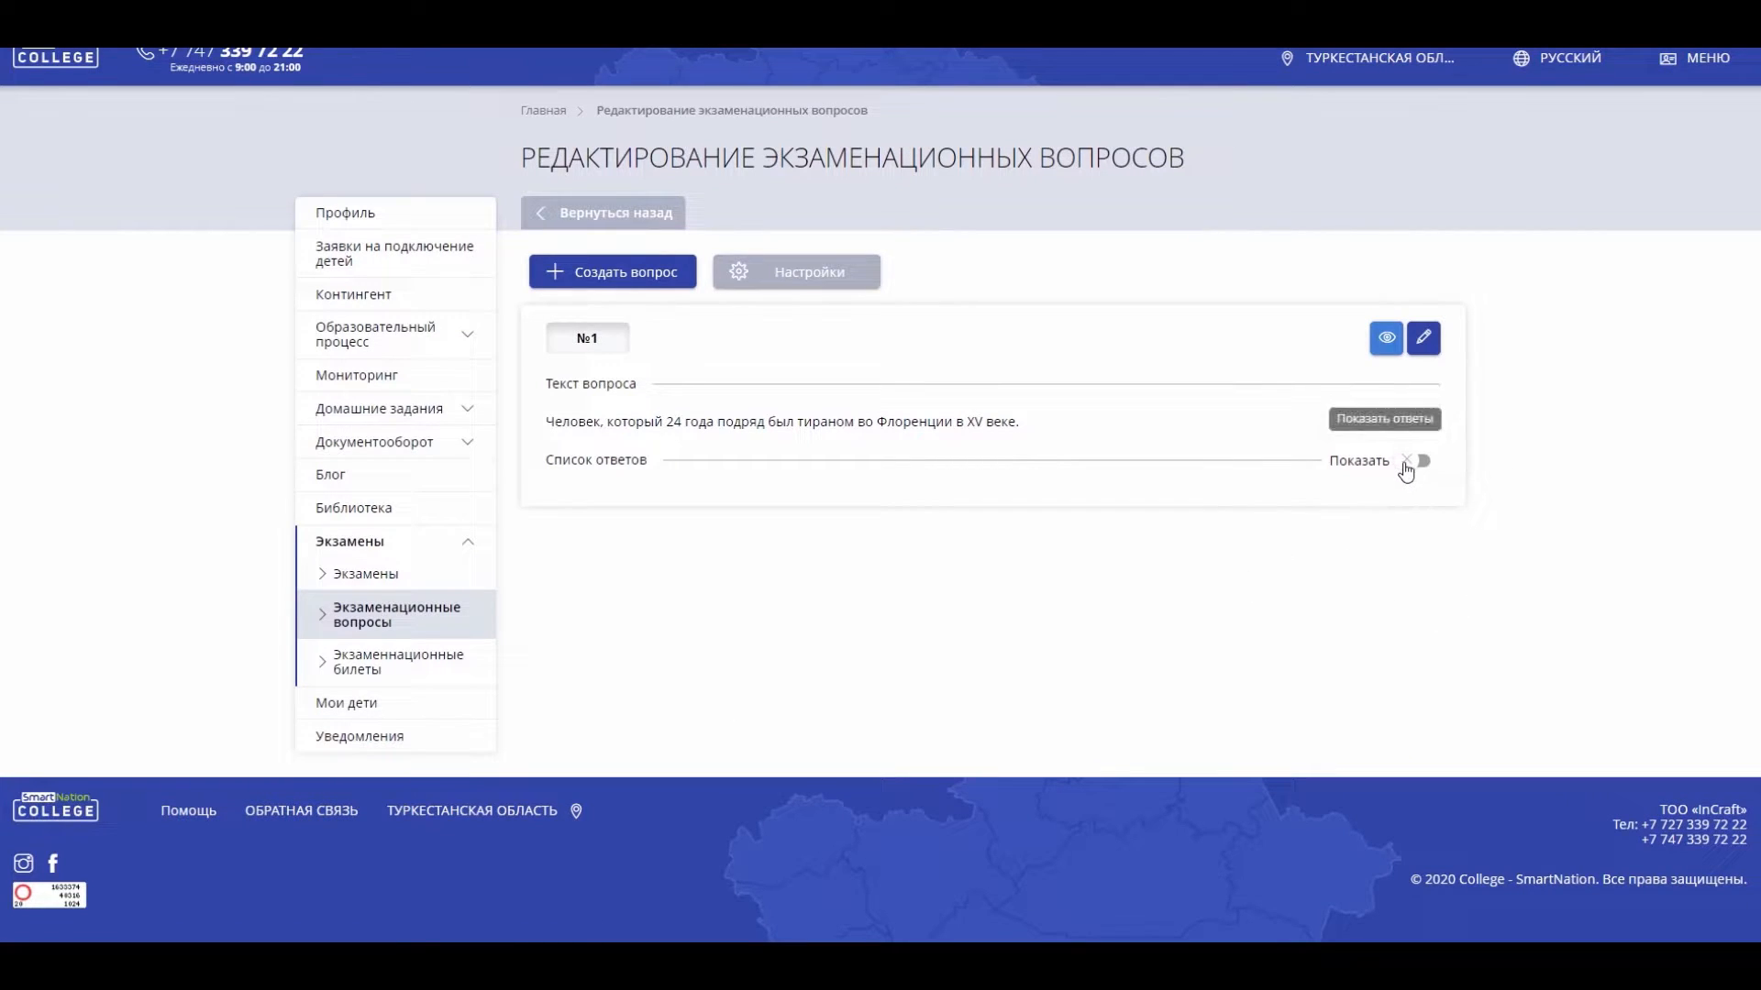
Show the answer lists of the saved questions and review the answers and correct-answer marks of questions №1 to №5.
left_click(1410, 461)
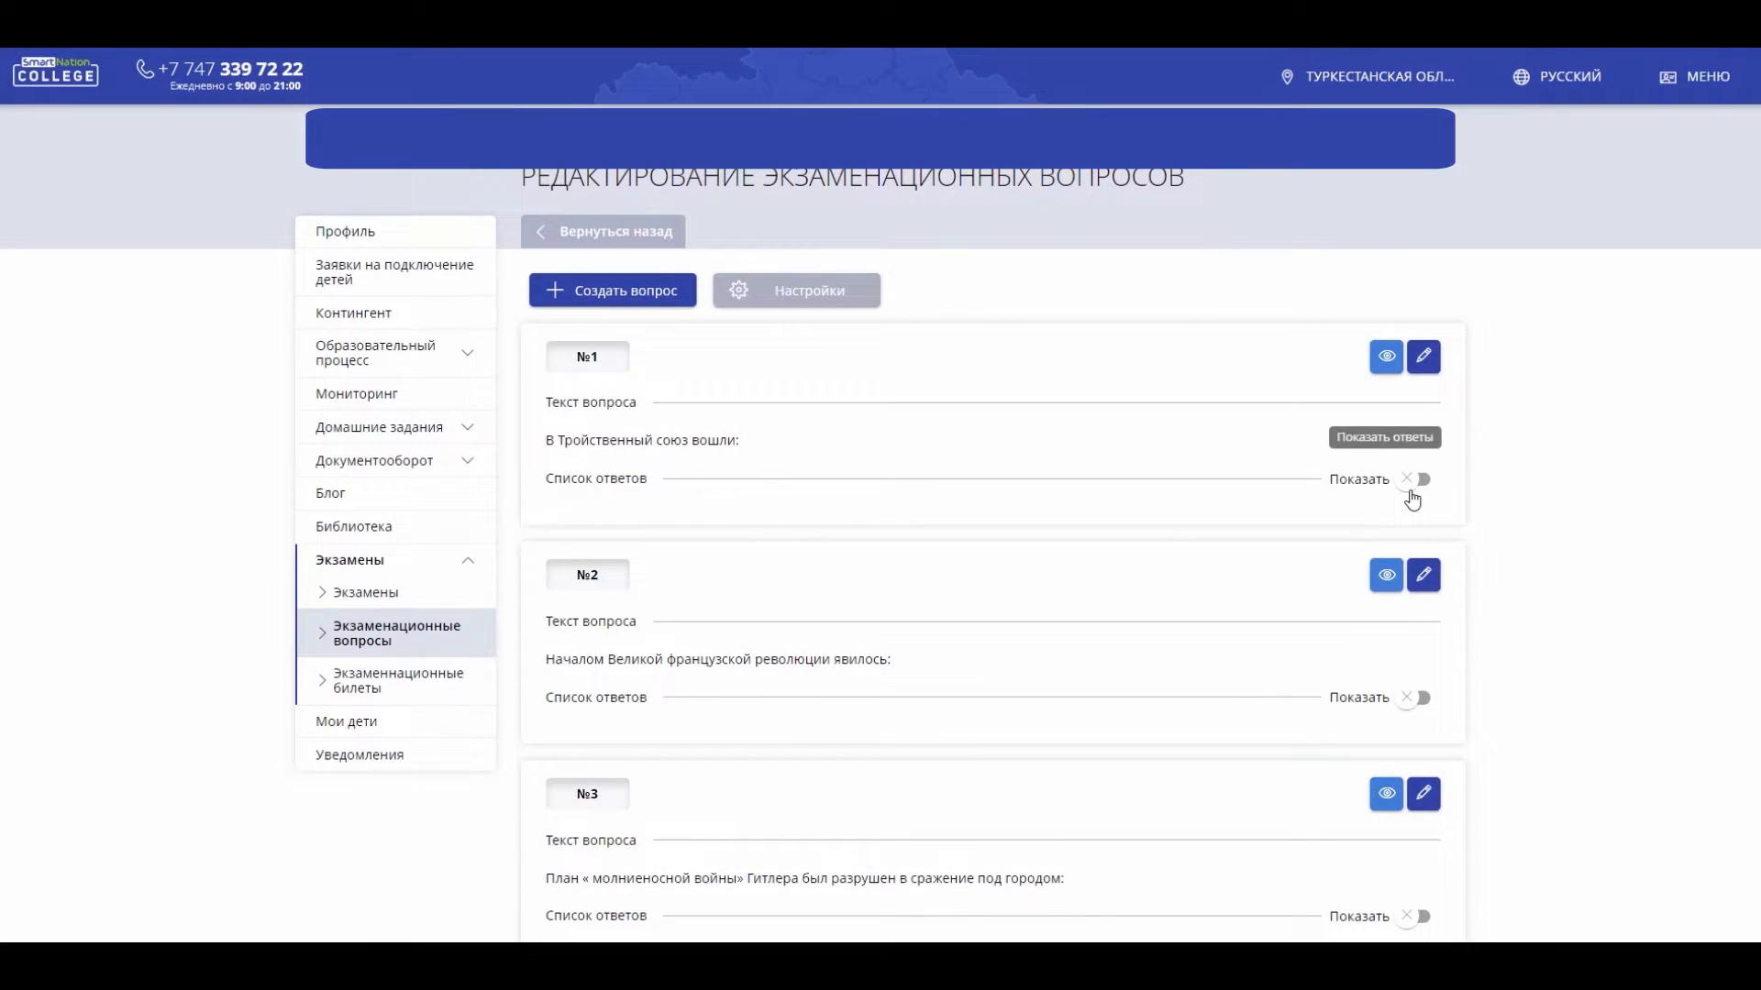
left_click(1411, 494)
scroll(1647, 545, "down", 2)
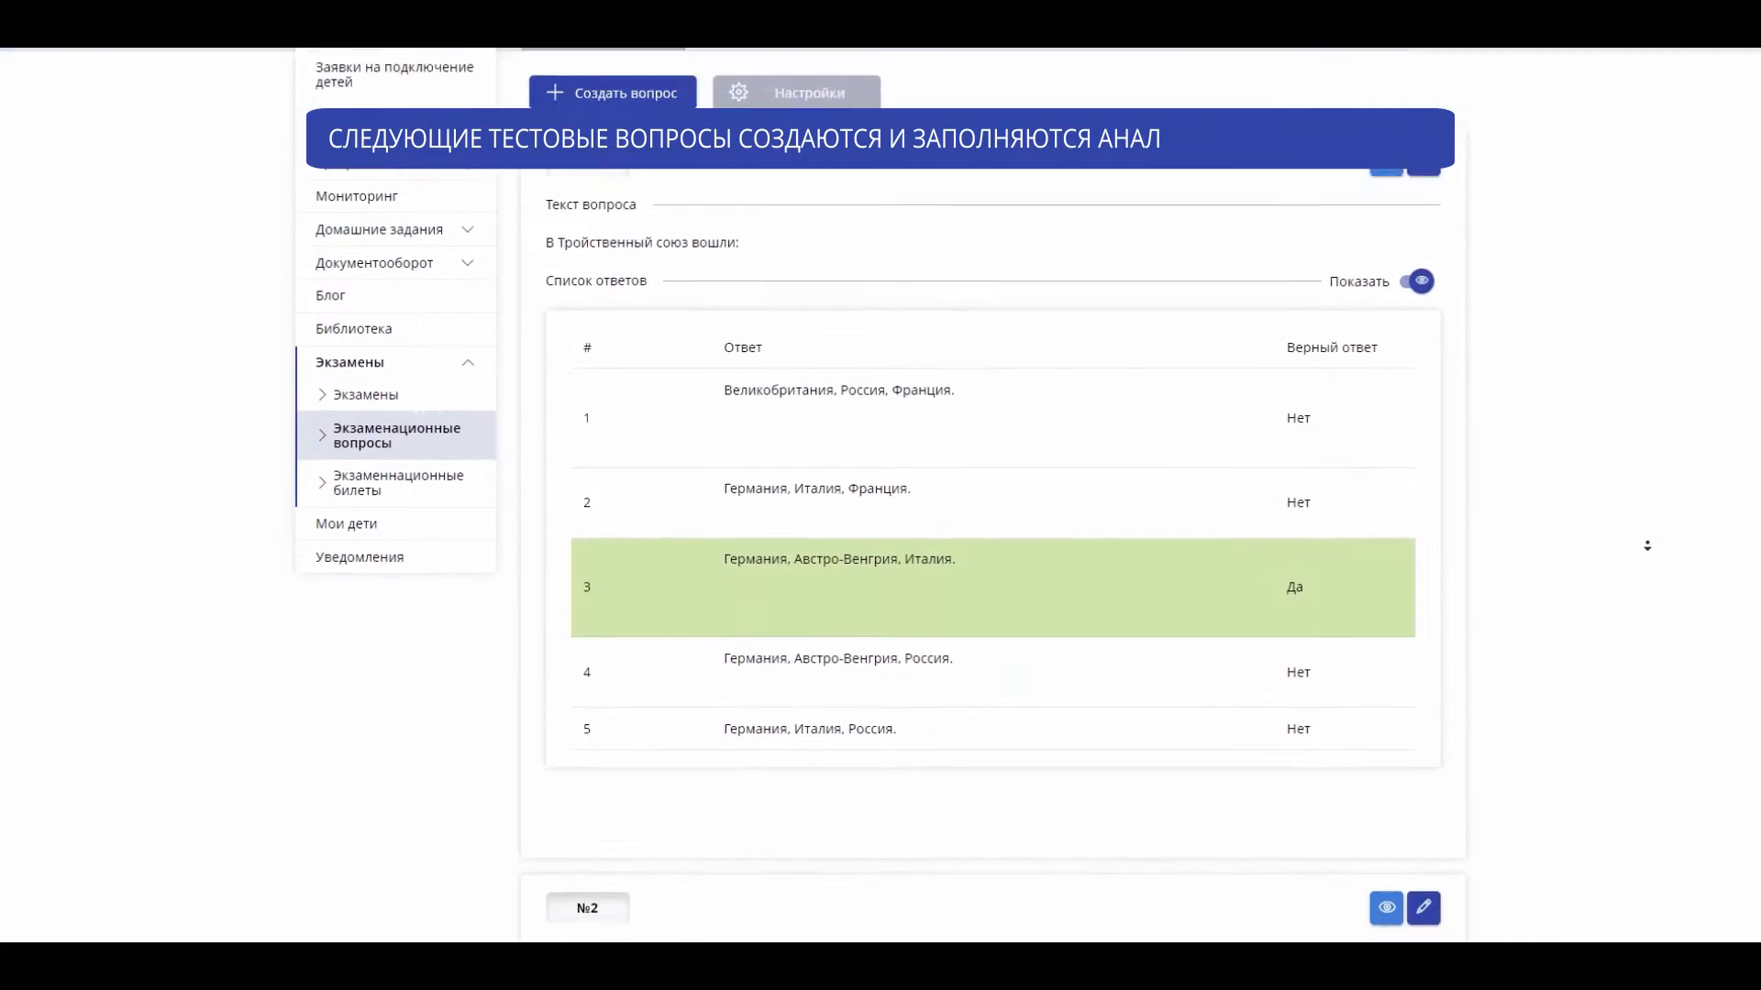
scroll(1647, 546, "down", 8)
left_click(1401, 246)
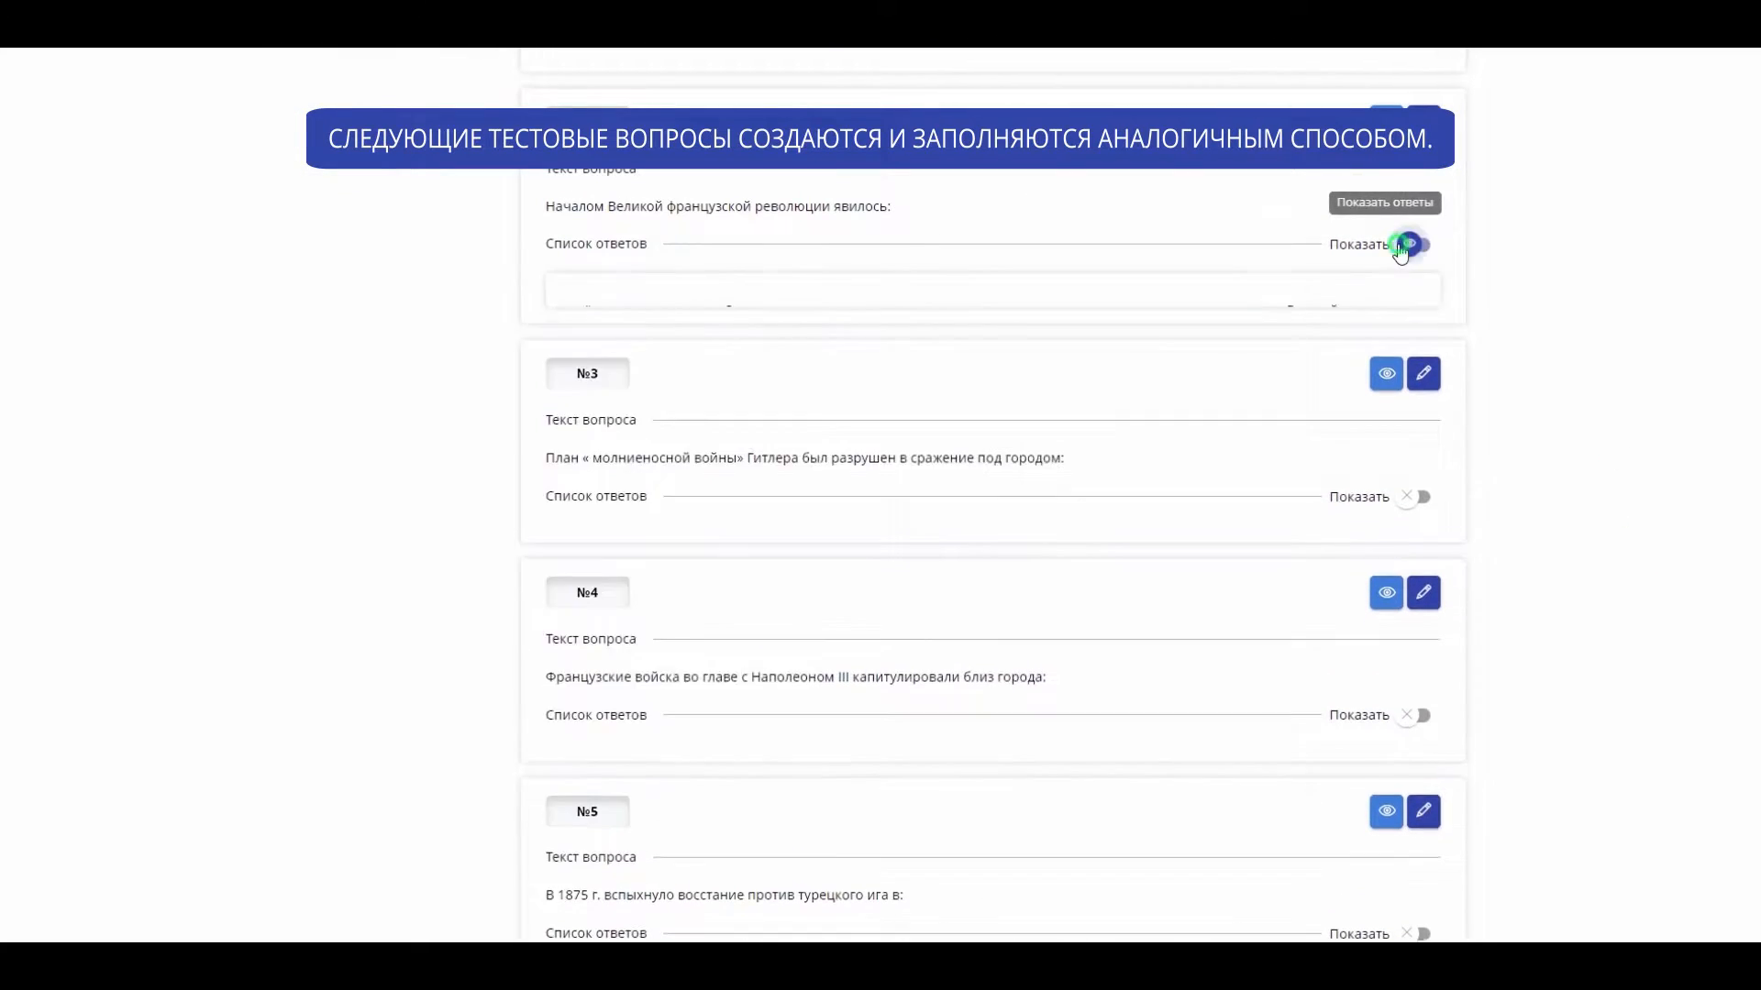
scroll(1619, 403, "down", 4)
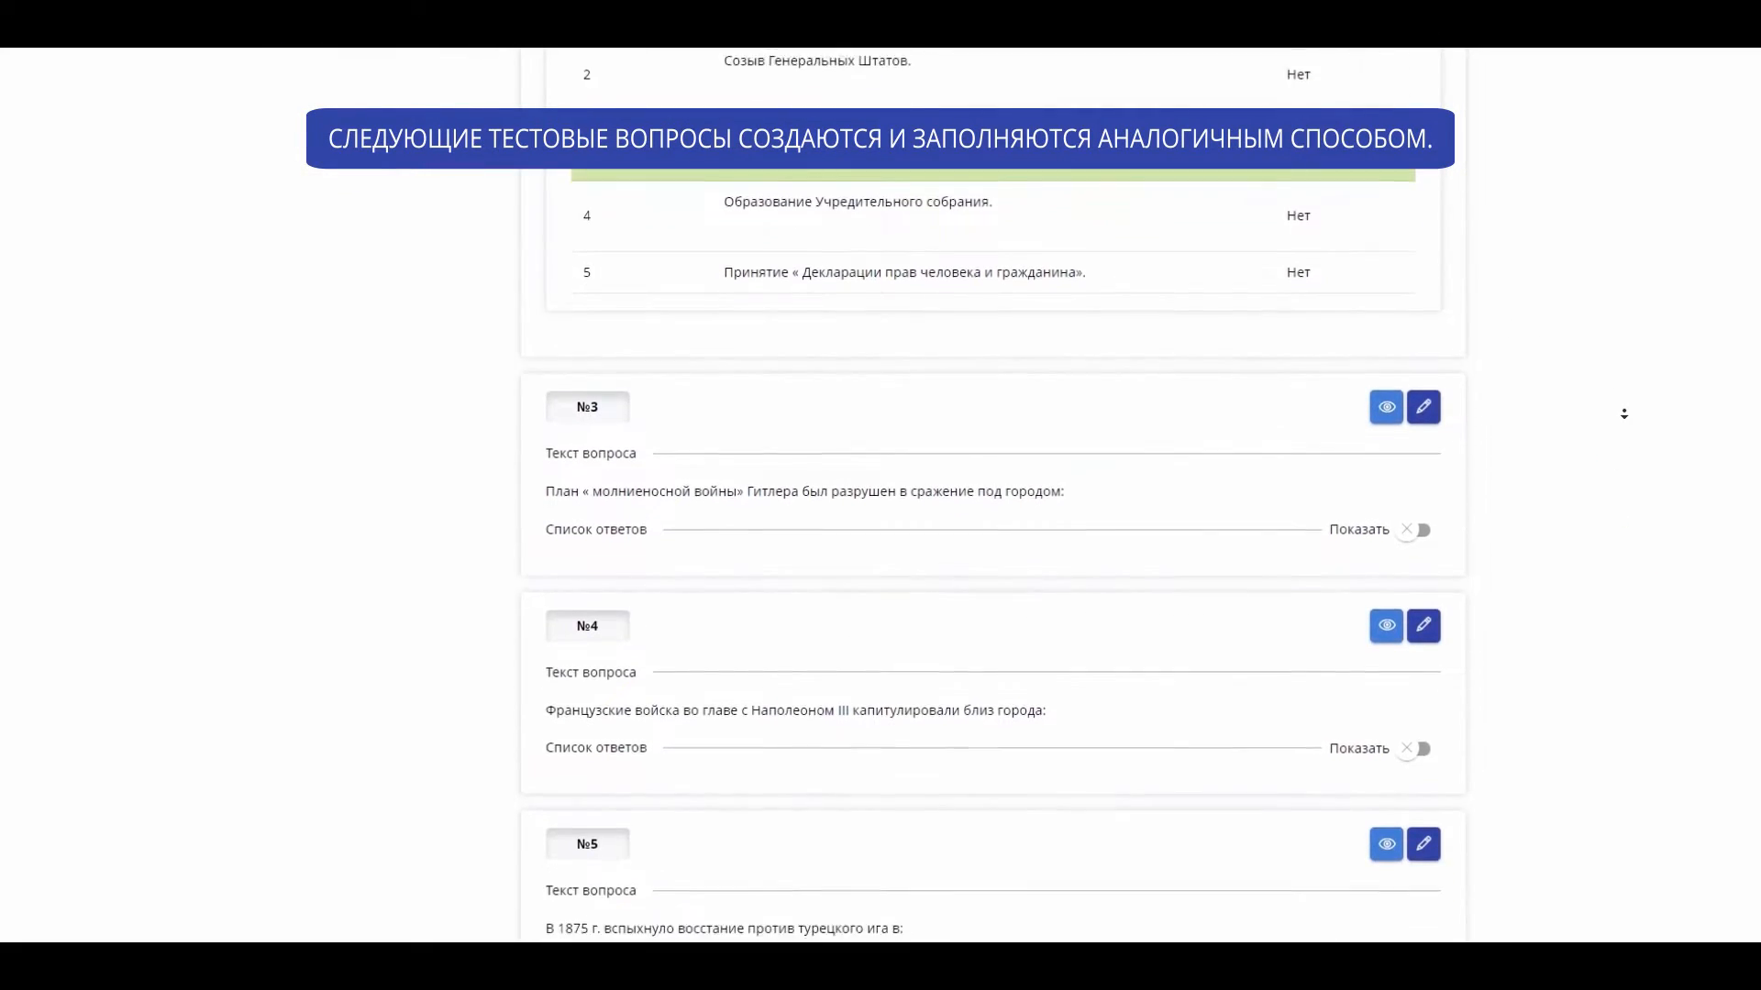
scroll(1623, 413, "down", 3)
left_click(1415, 264)
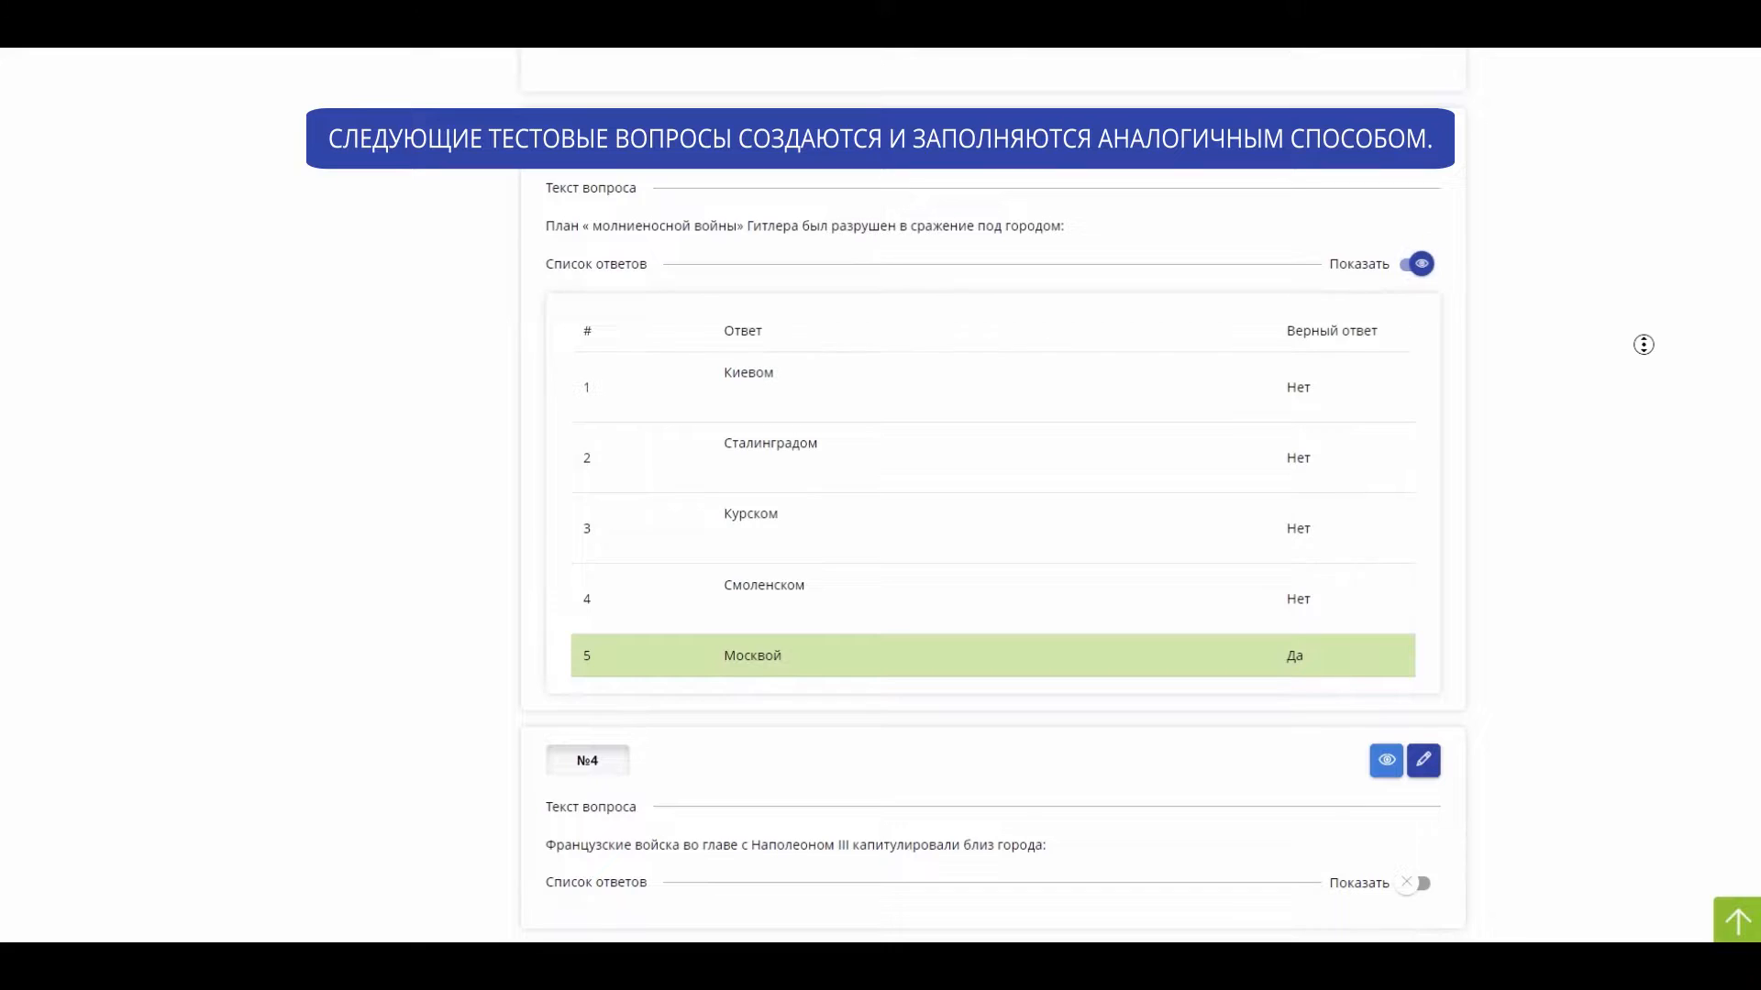
scroll(1647, 376, "down", 5)
left_click(1415, 371)
scroll(1667, 390, "down", 4)
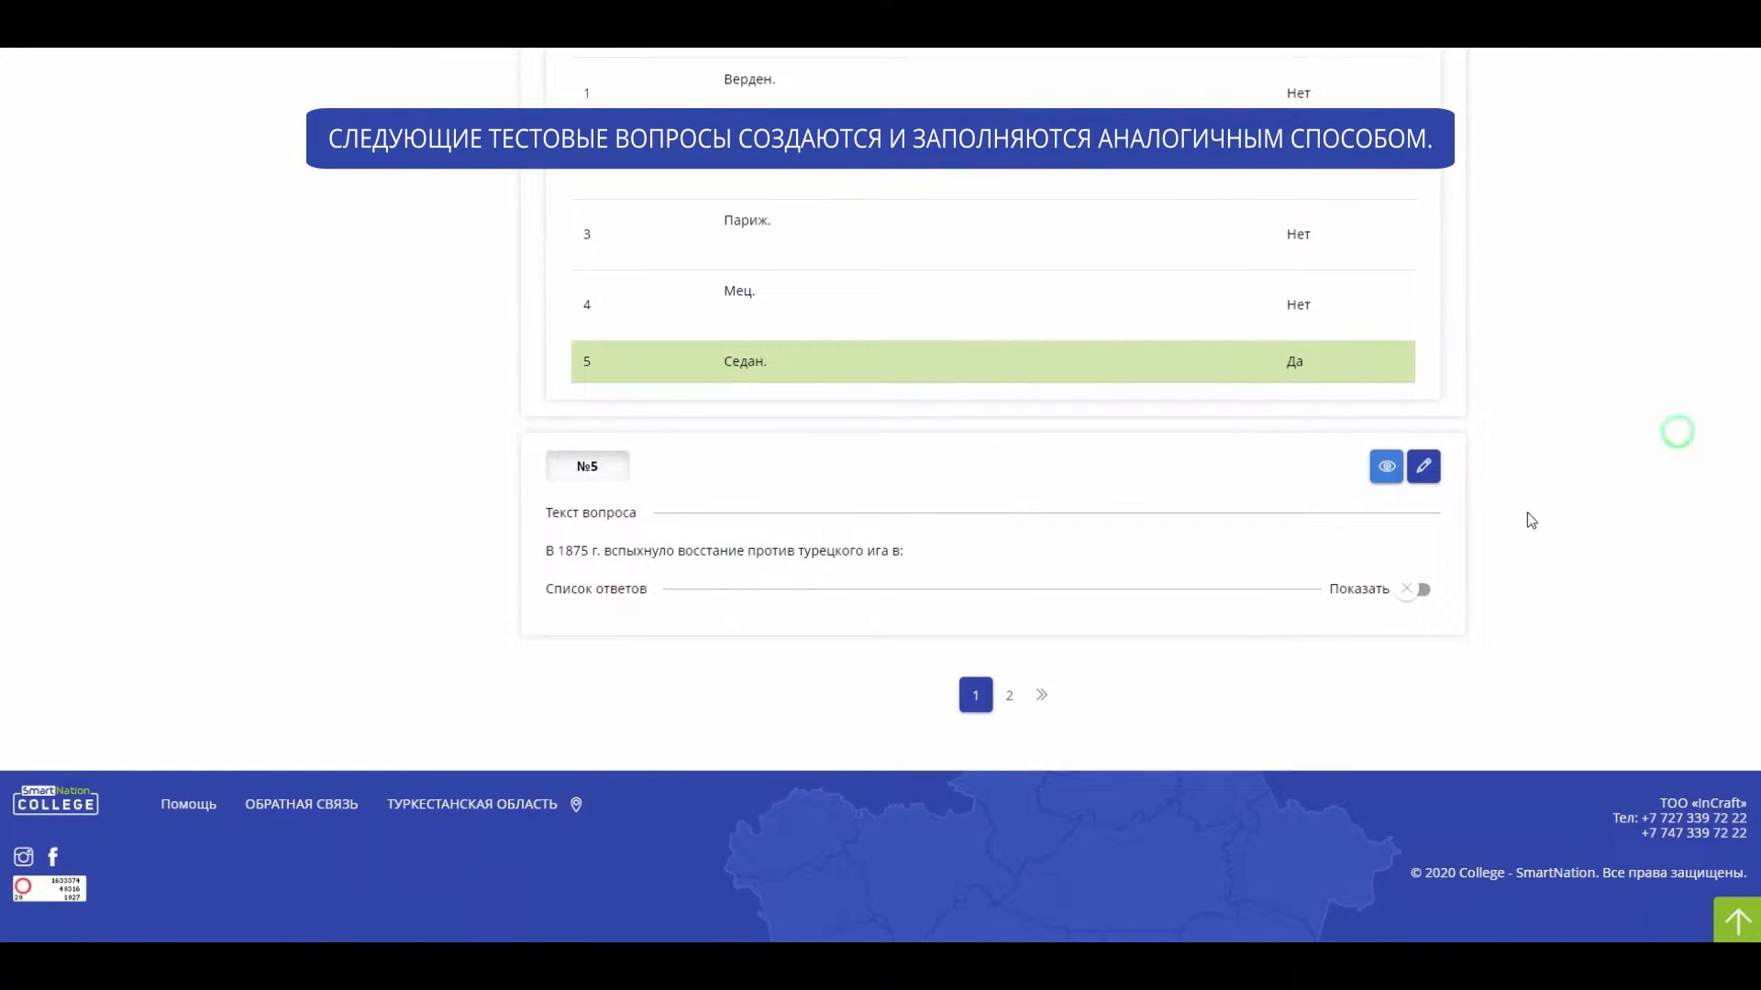
left_click(1415, 589)
scroll(1549, 570, "down", 3)
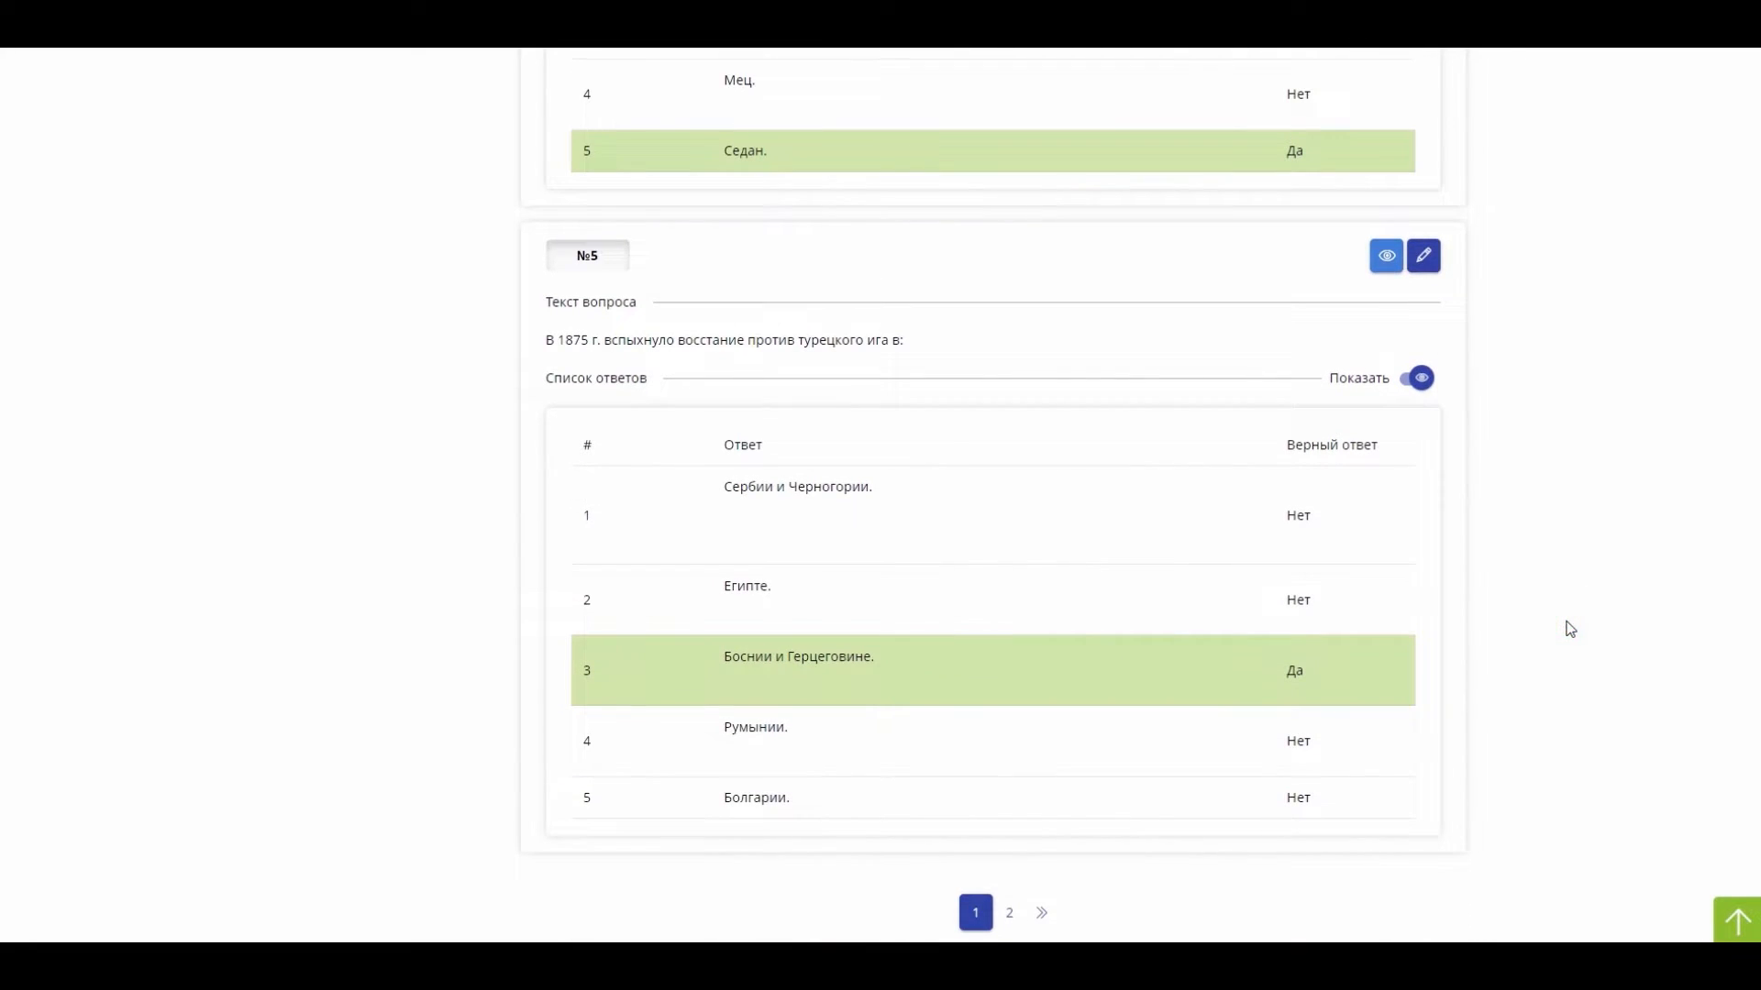
scroll(1570, 629, "up", 9)
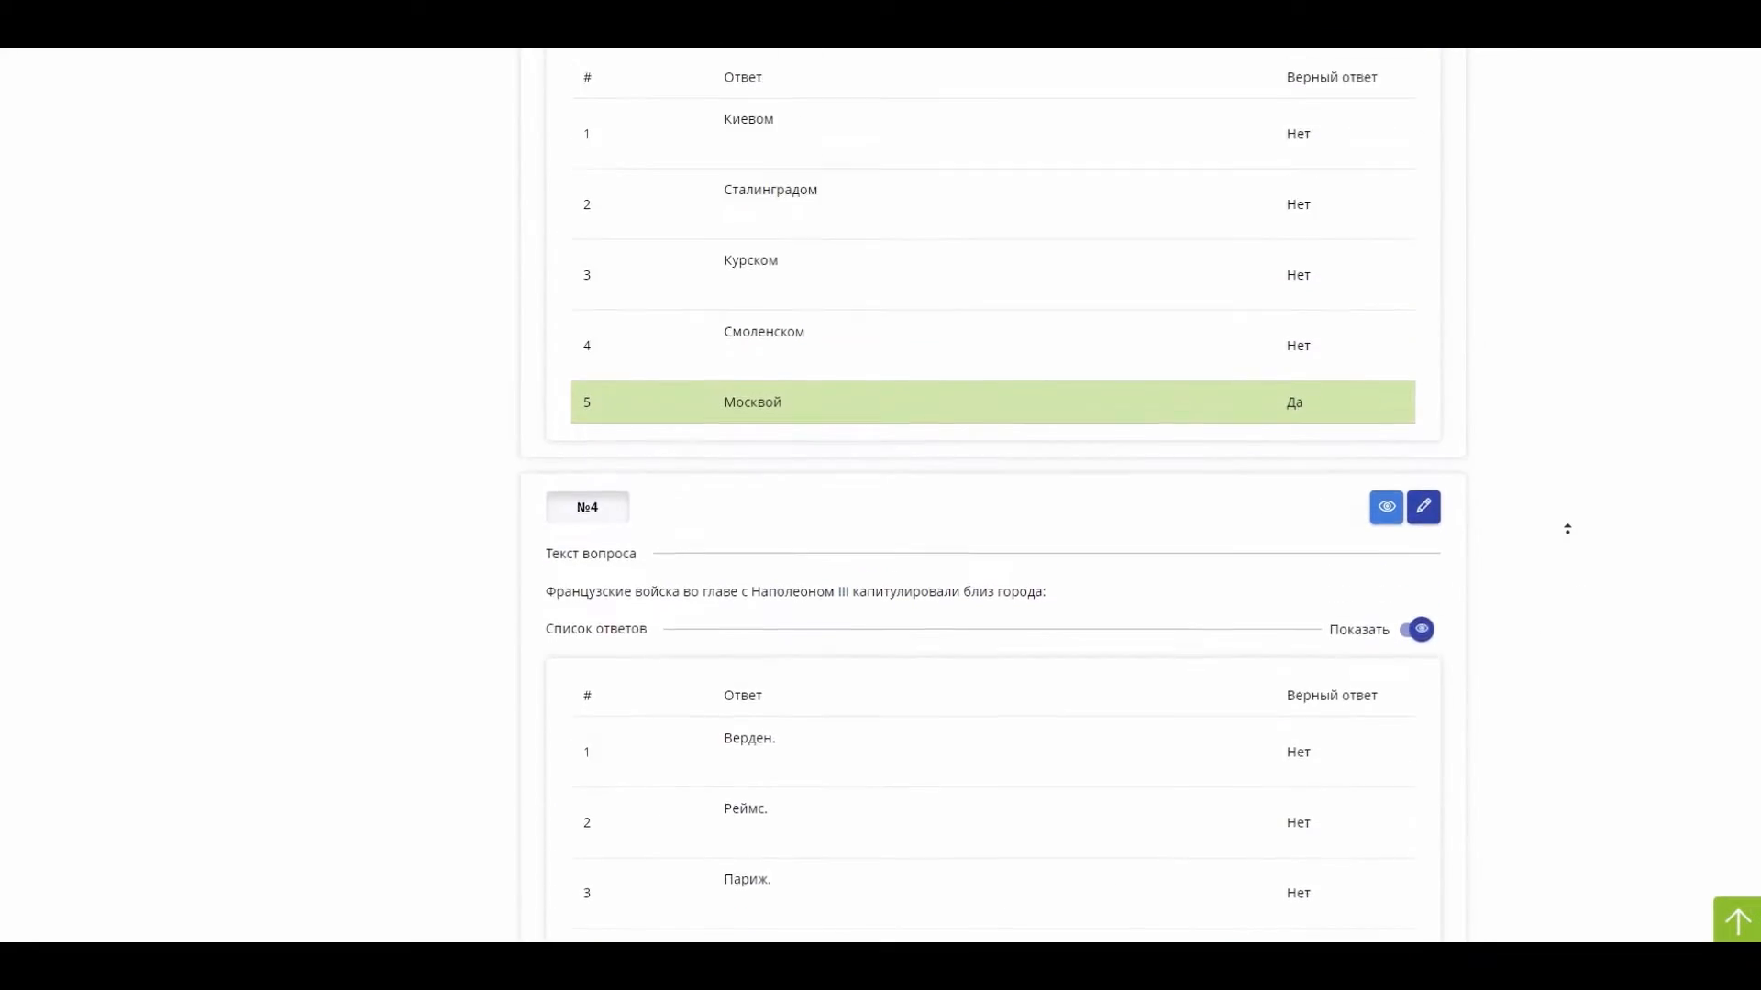
scroll(1568, 529, "up", 15)
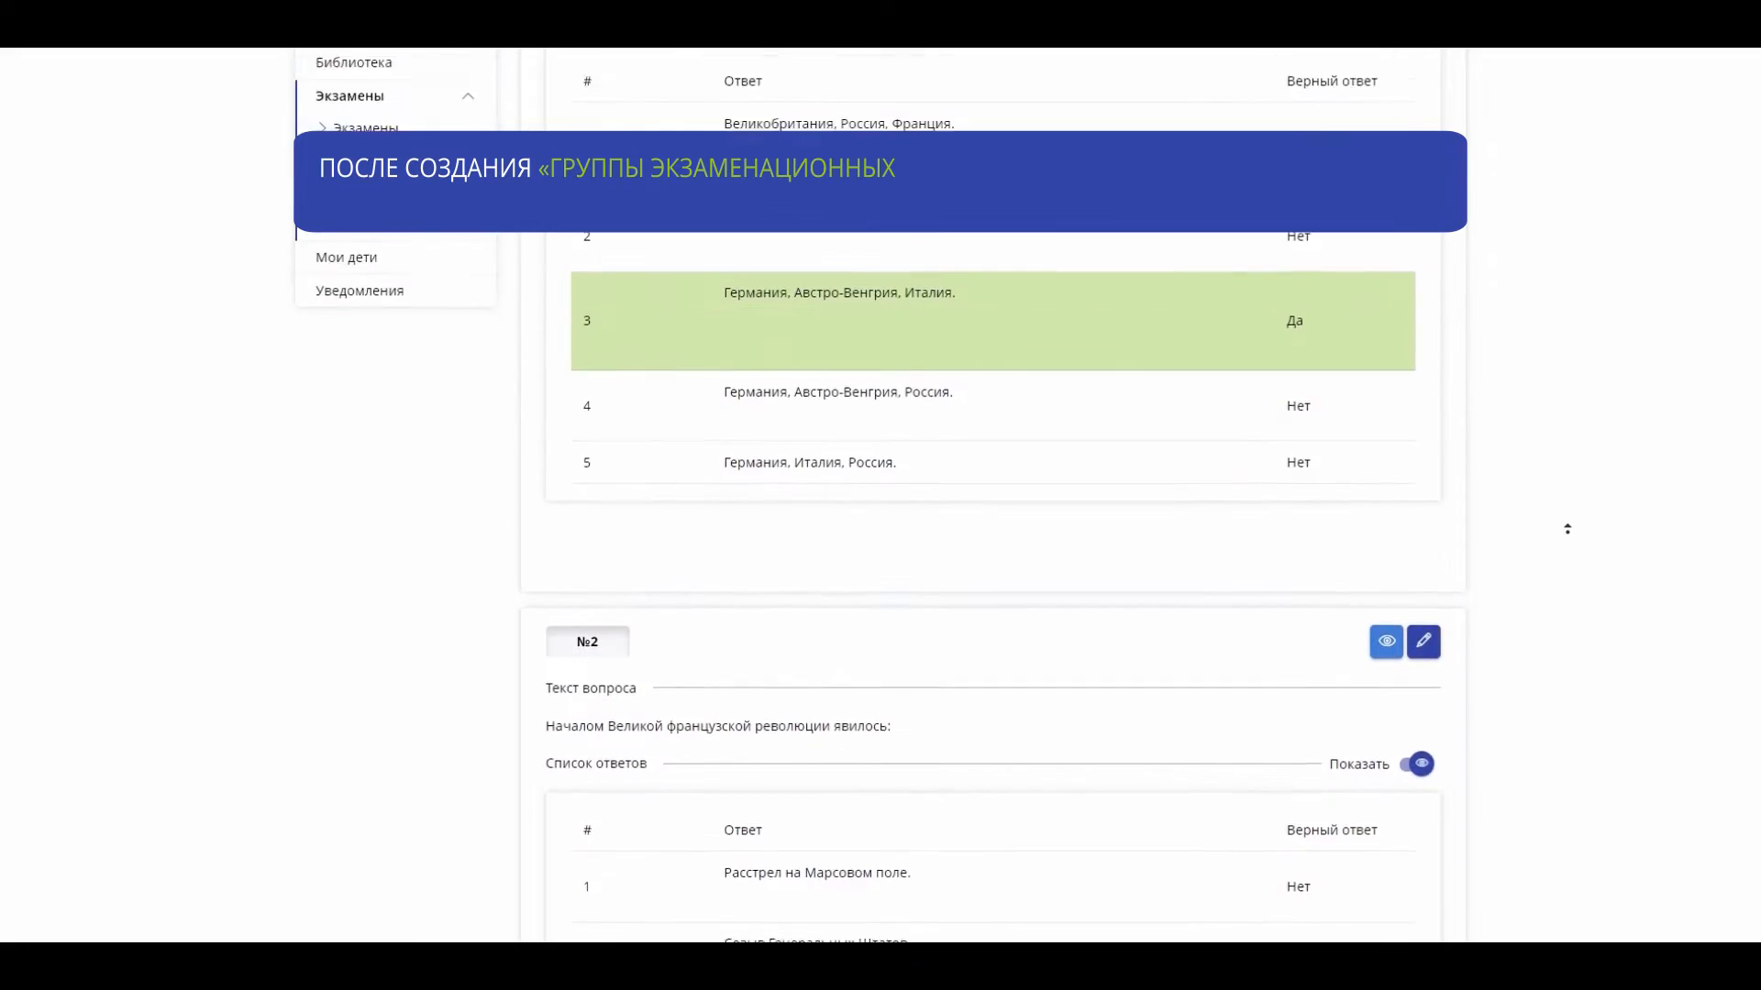
scroll(1567, 529, "up", 5)
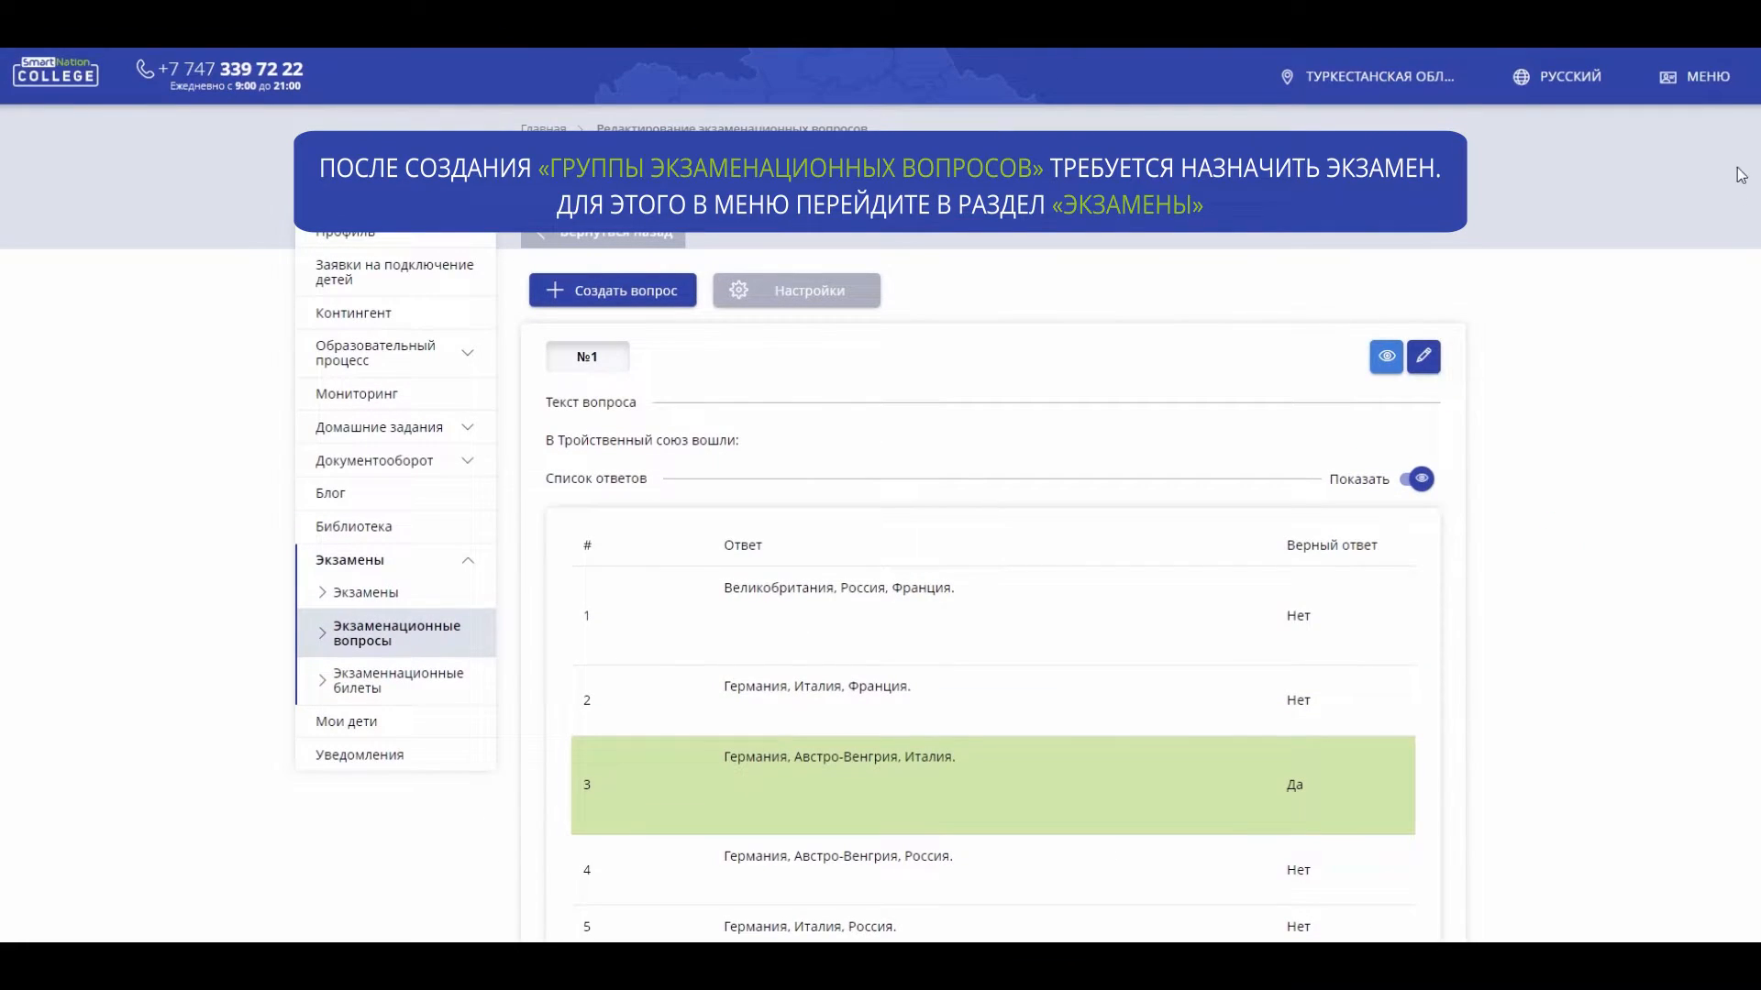
Go to the "Экзамены" section and start adding a new exam.
left_click(1695, 76)
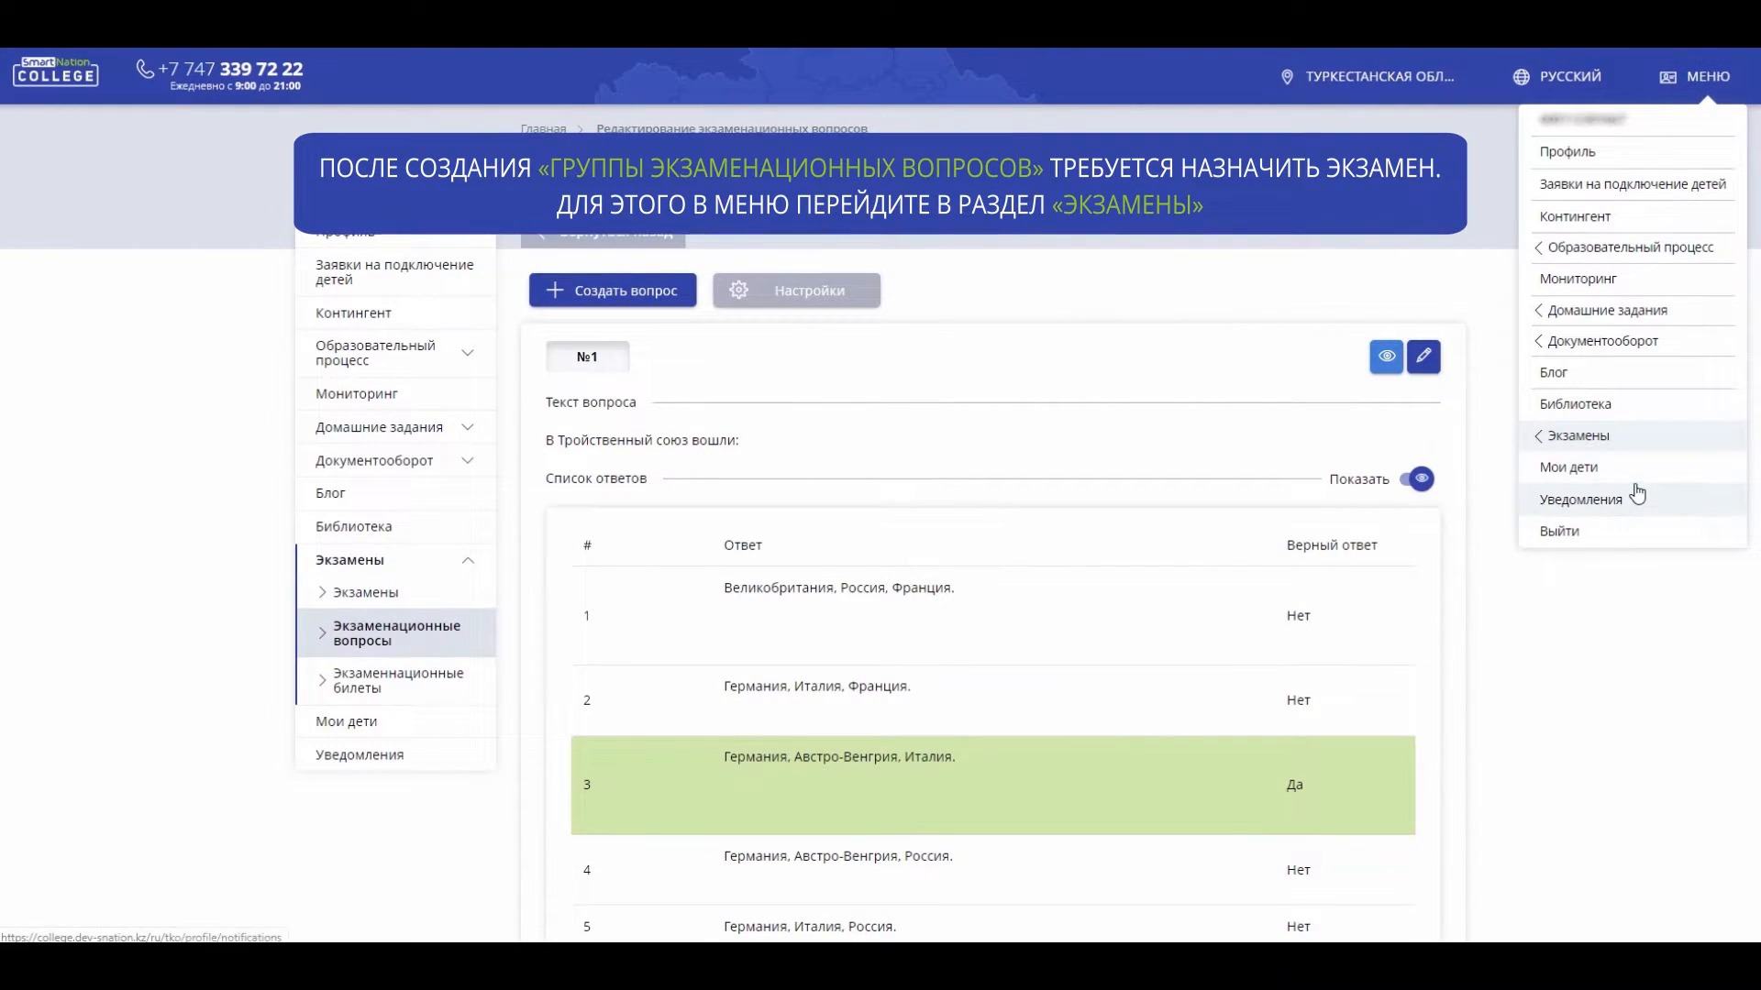
mouse_move(1666, 442)
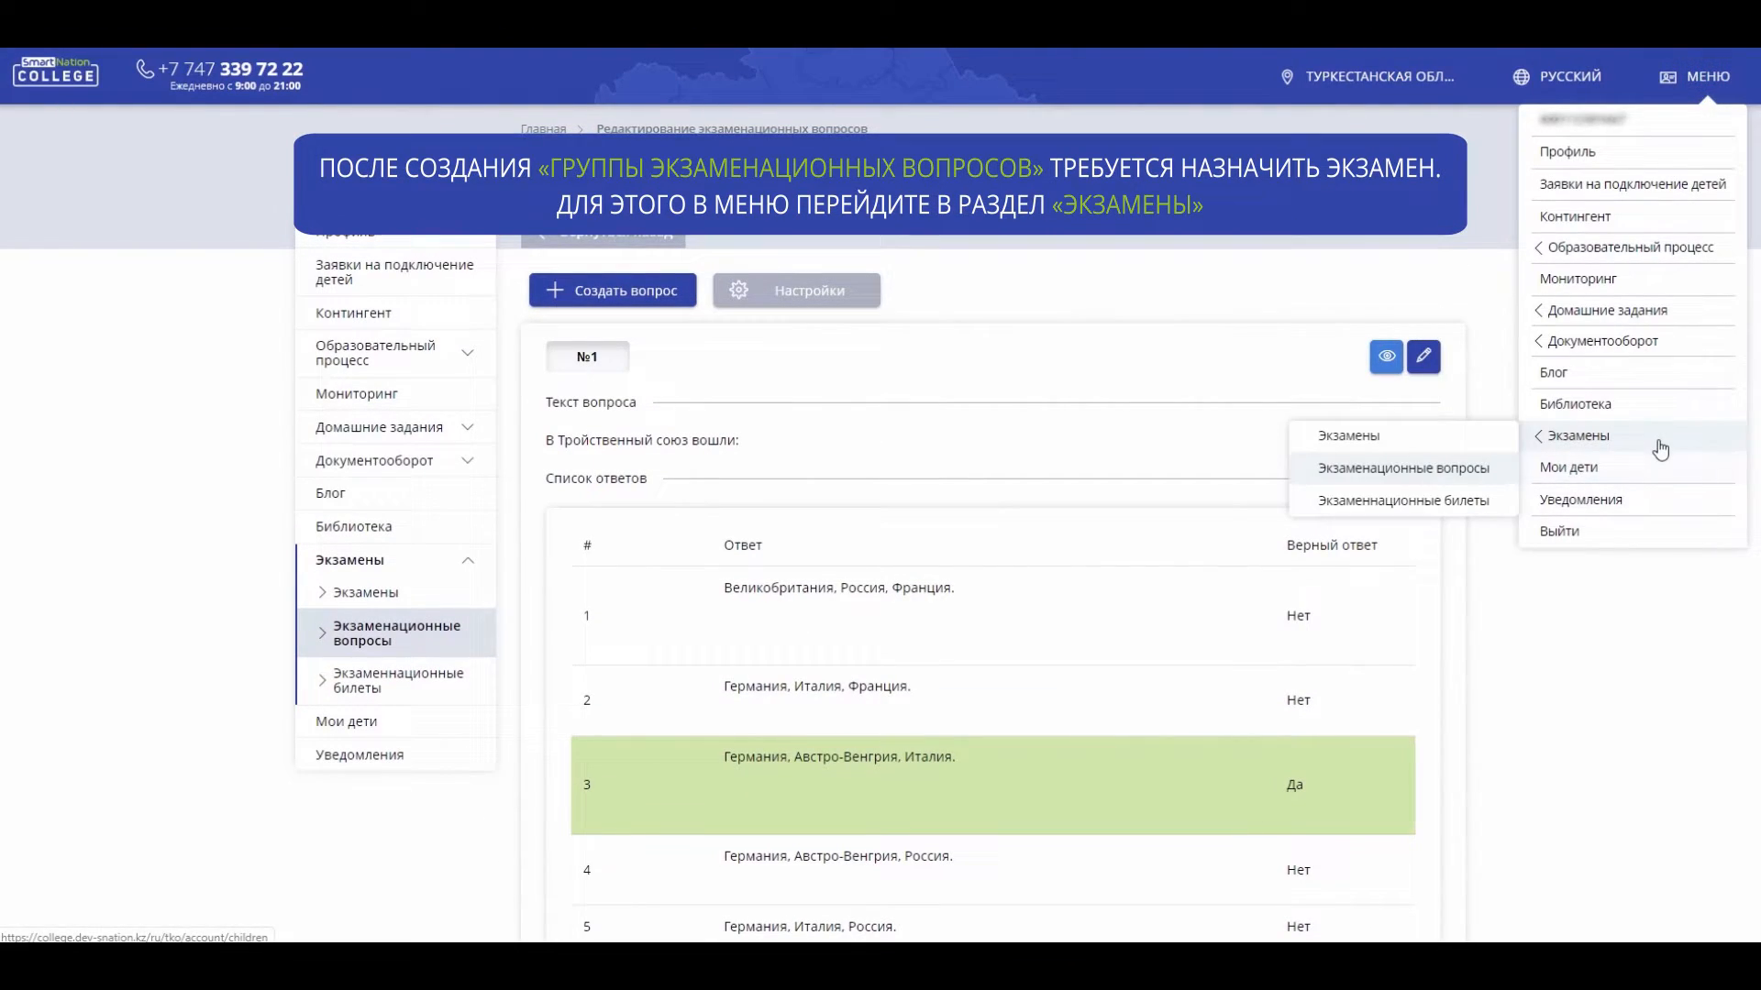
left_click(1442, 447)
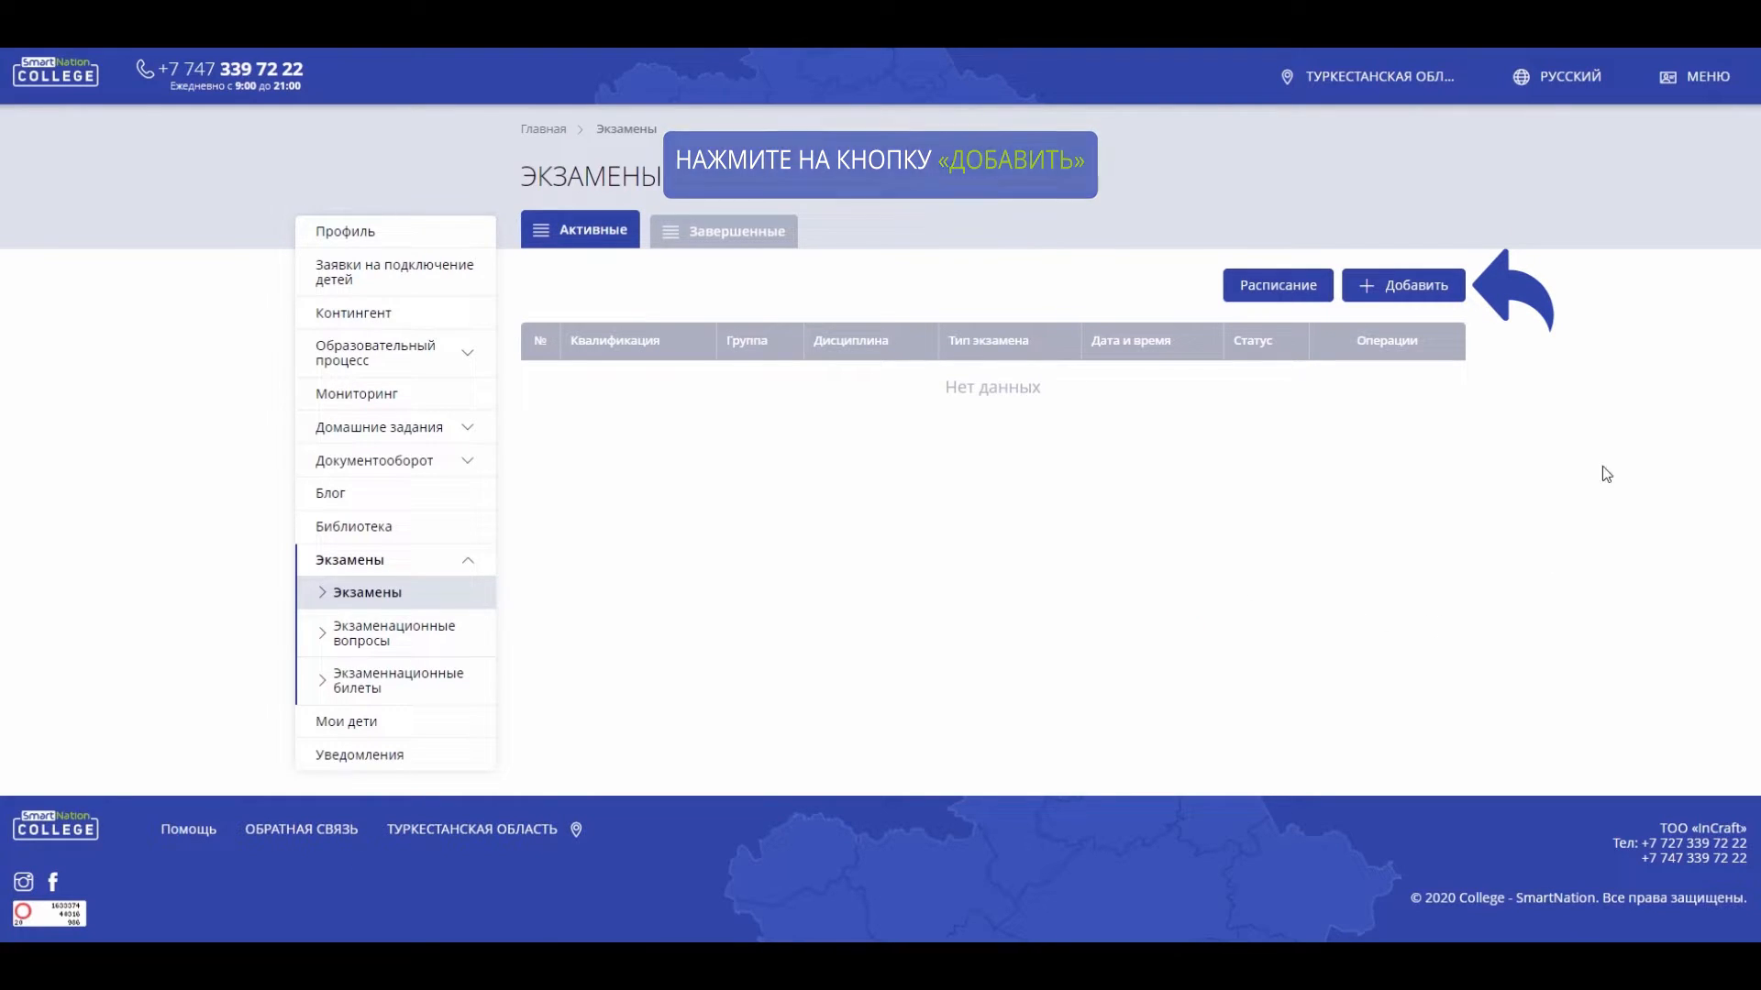
left_click(1447, 296)
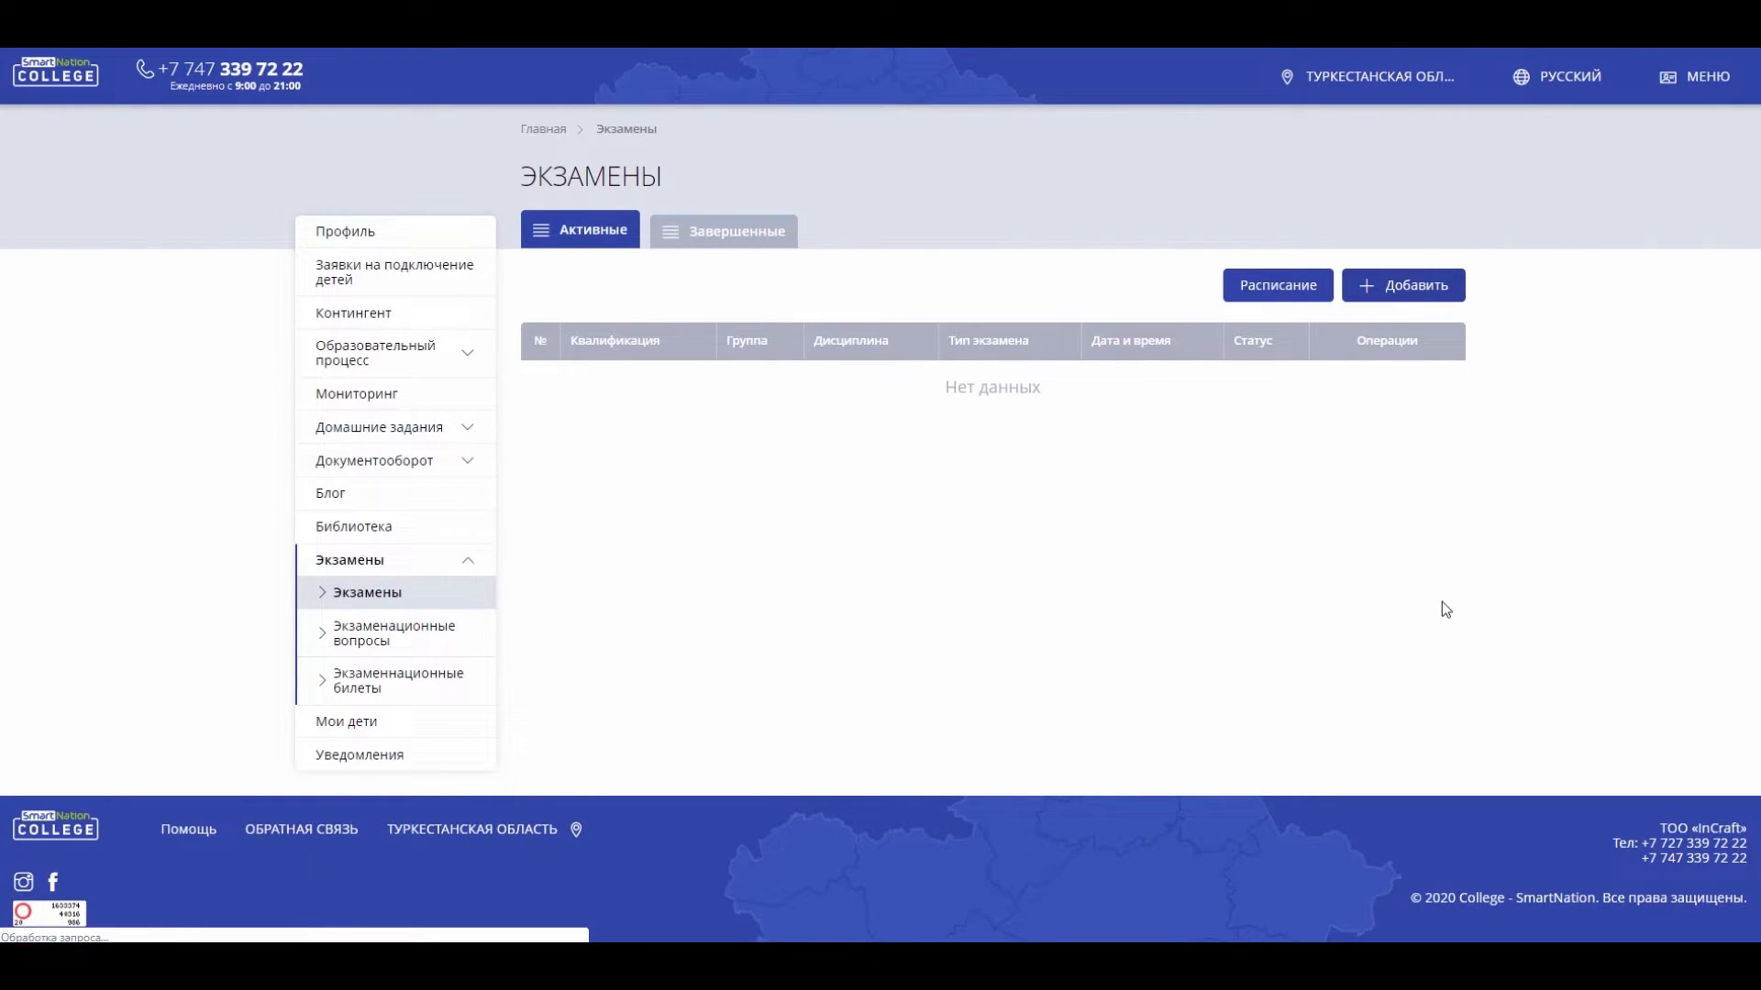
Choose "Индивидуальный журнал 1 (история мира)" as the journal and "В форме тестирования на платформе college.snation.kz" as the exam type.
left_click(1145, 320)
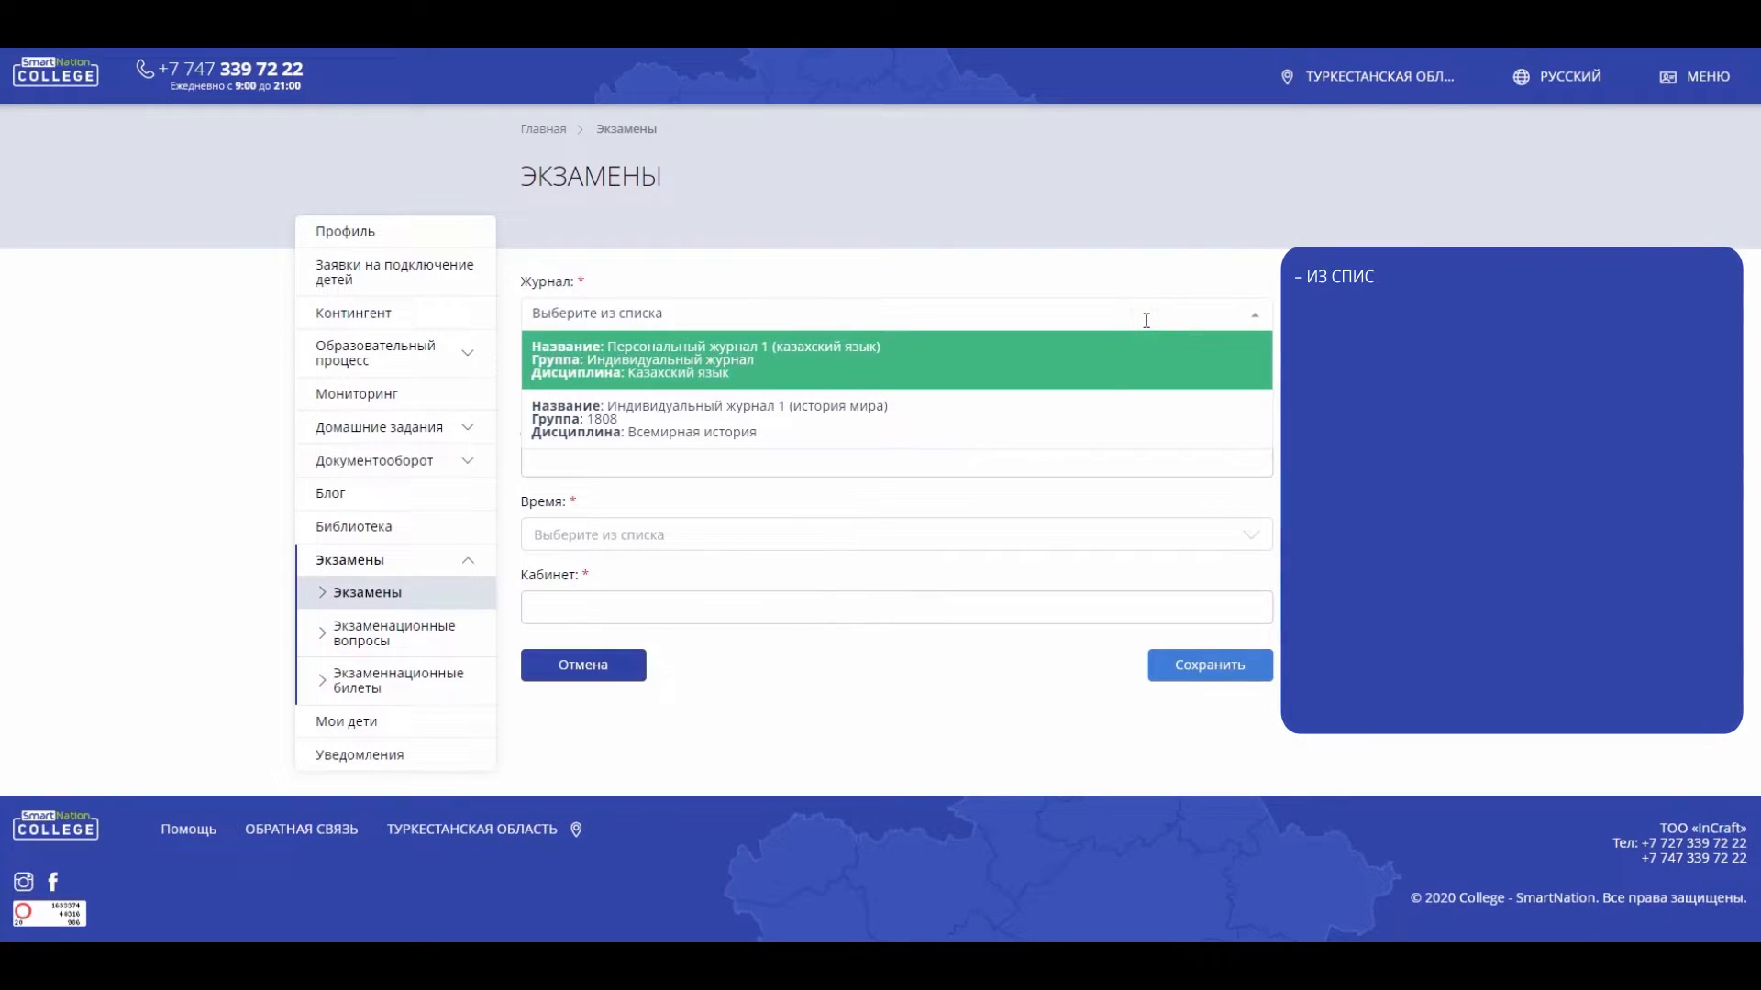
left_click(1051, 432)
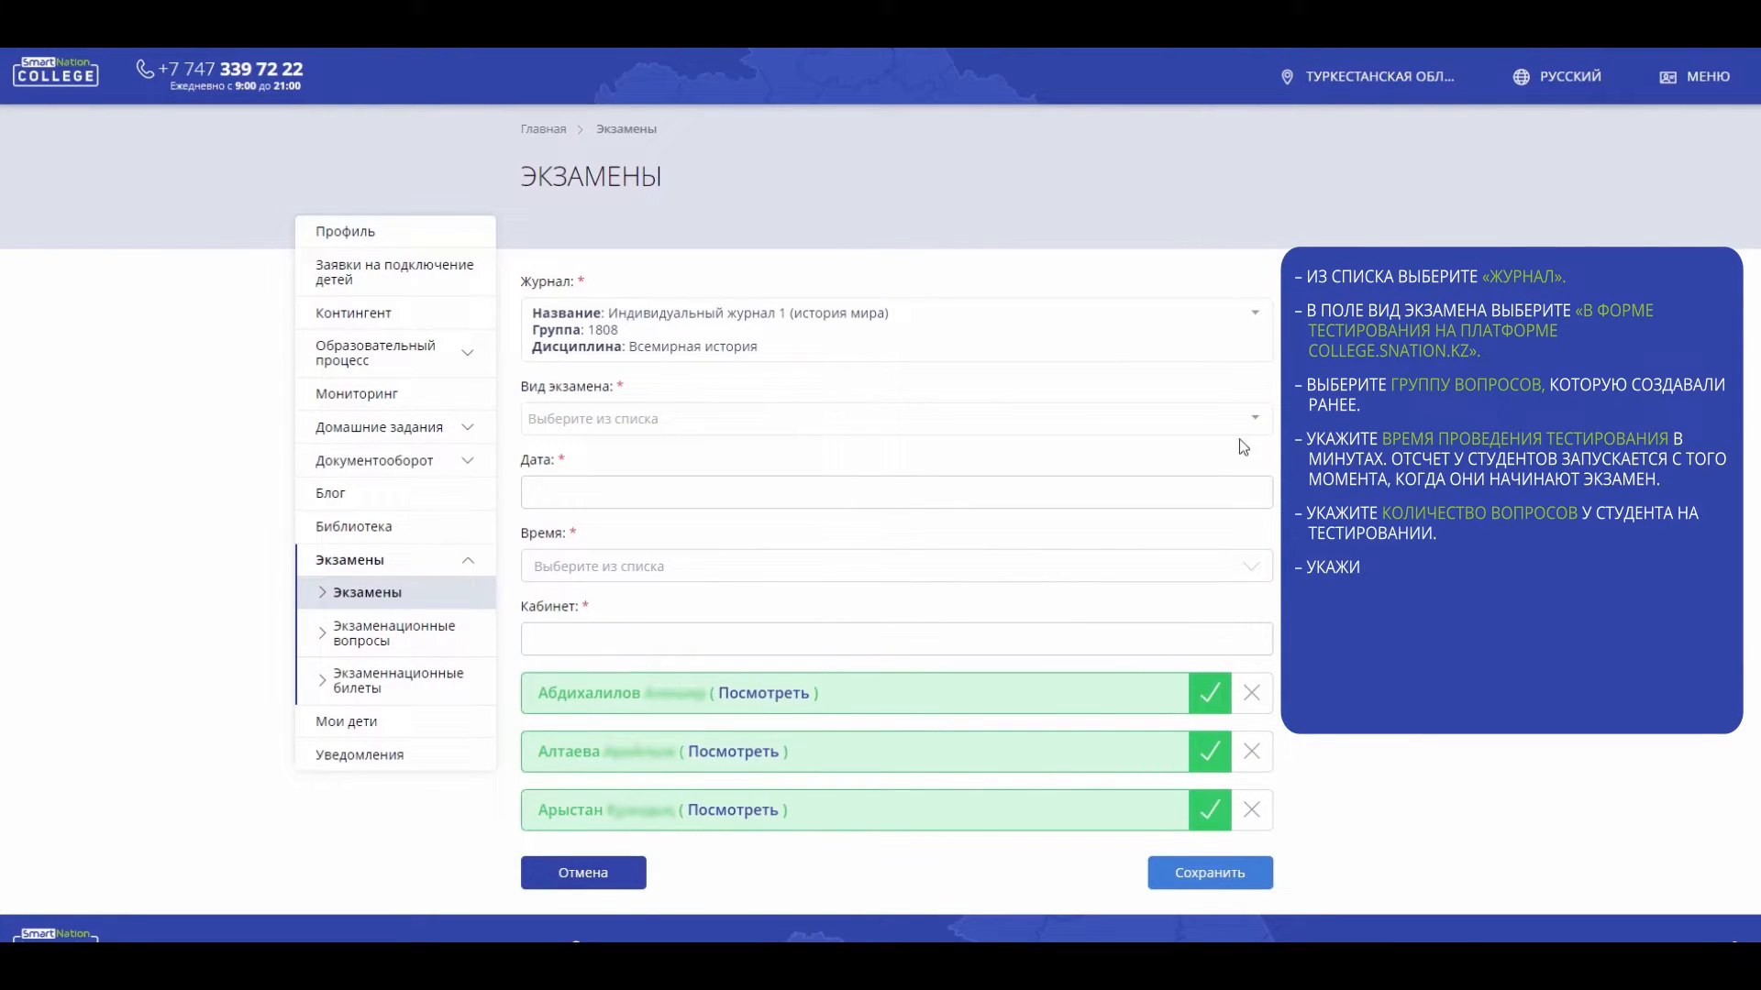
left_click(1196, 422)
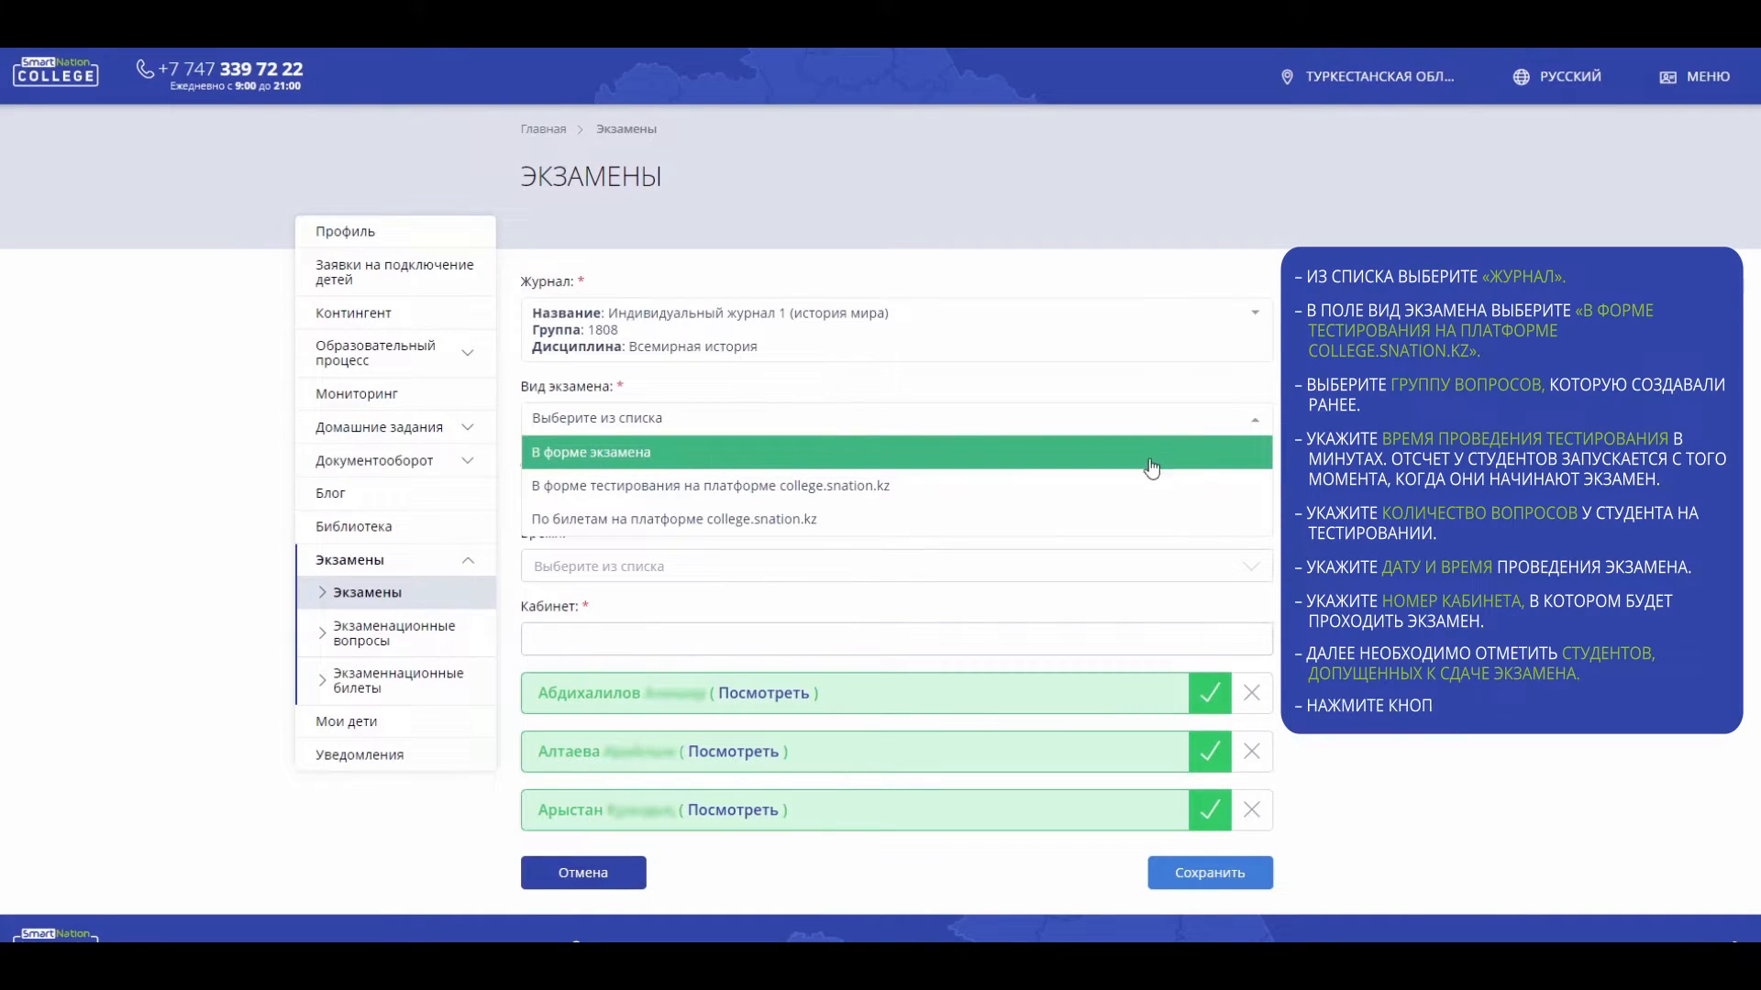
left_click(1189, 504)
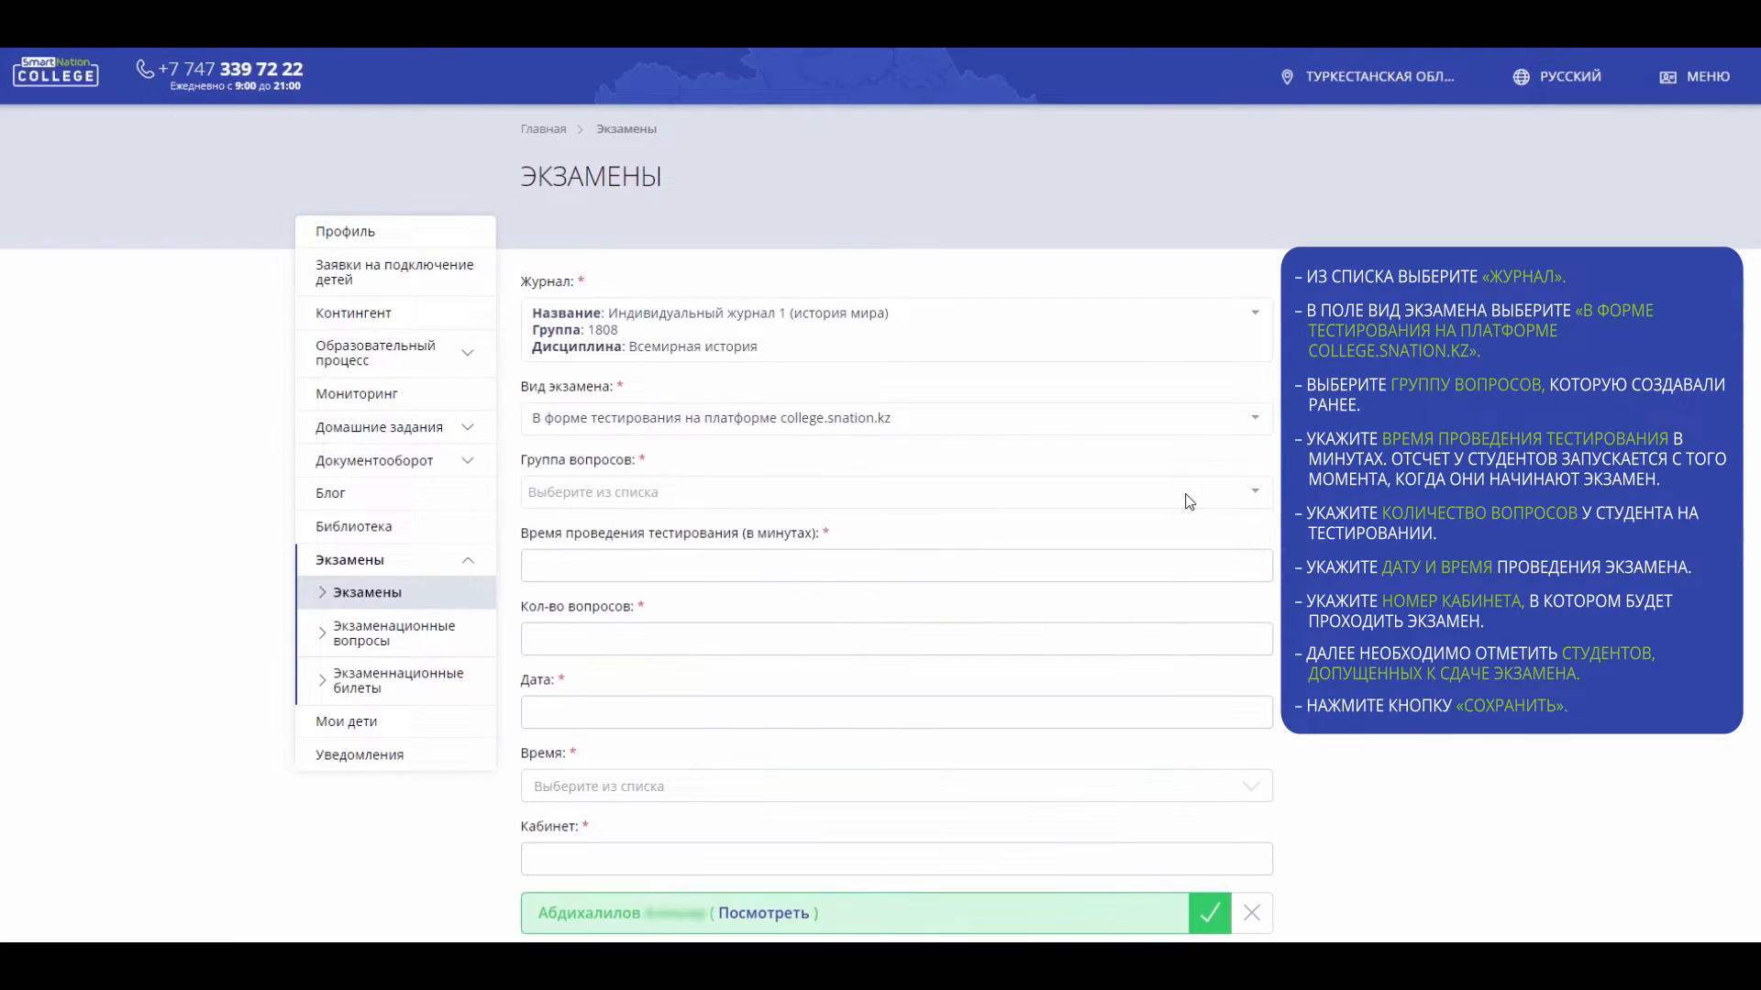
Assign "Группа экзаменационных вопросов №1" to the exam, with a testing time of 20 minutes and 10 questions.
scroll(881, 495, "down", 3)
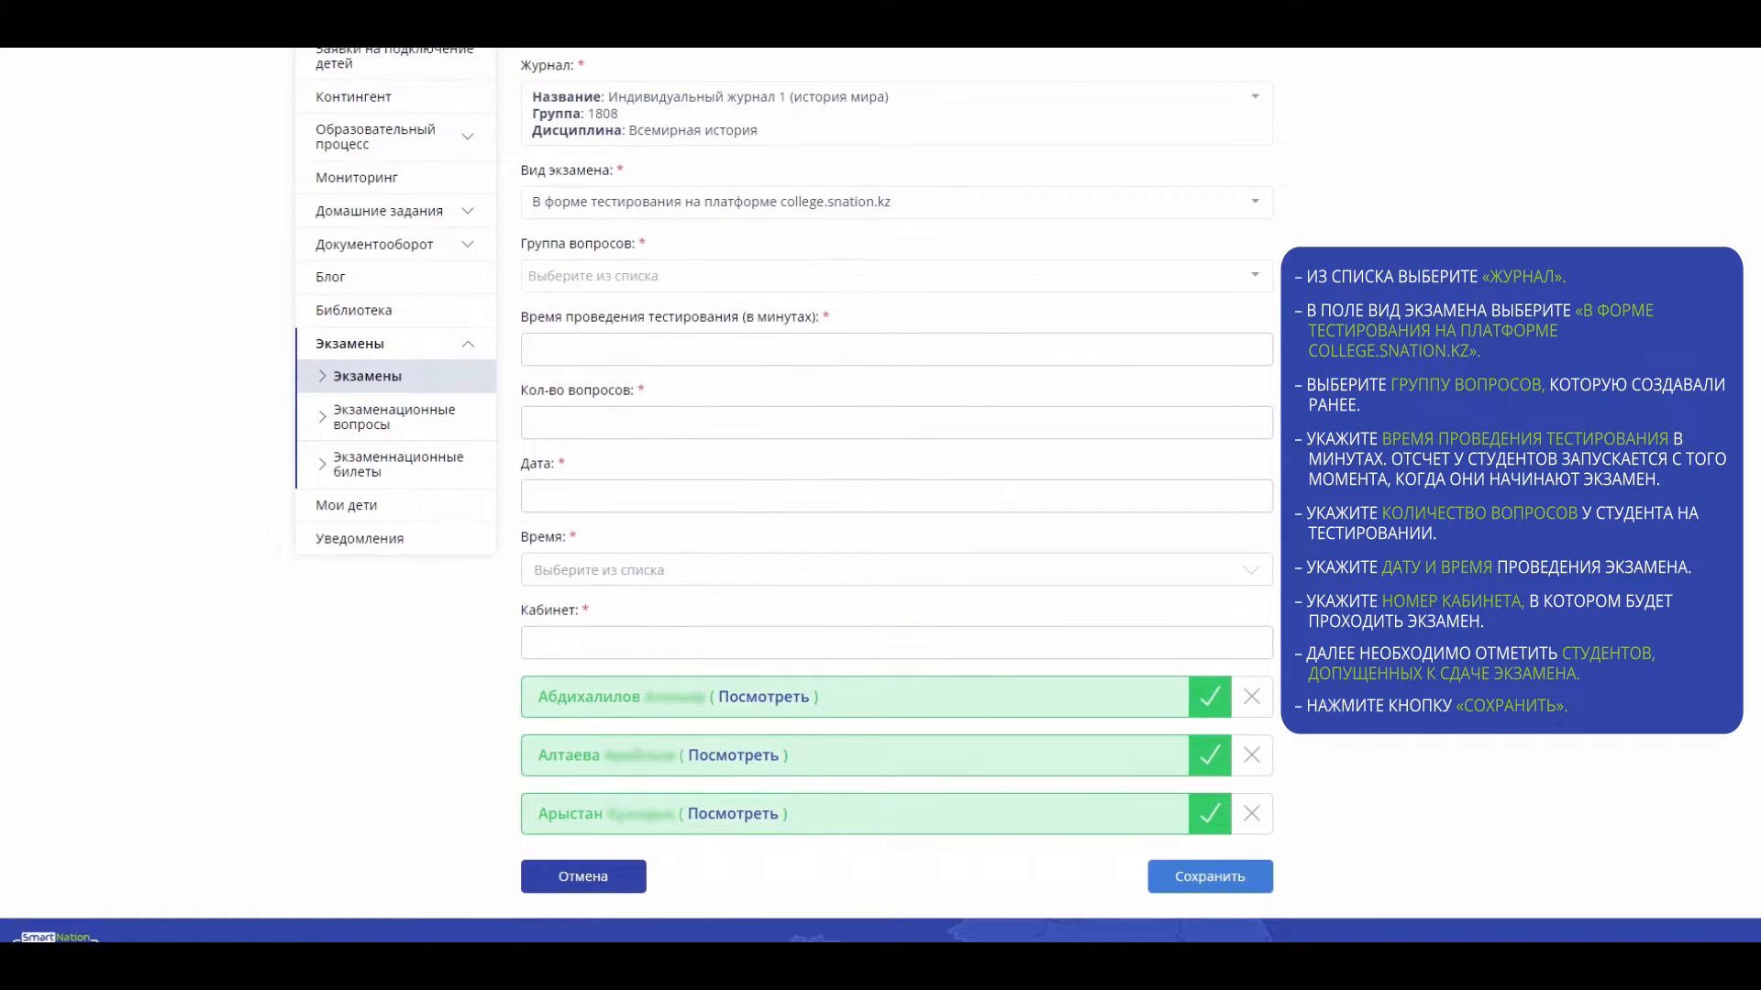
left_click(1061, 291)
left_click(845, 316)
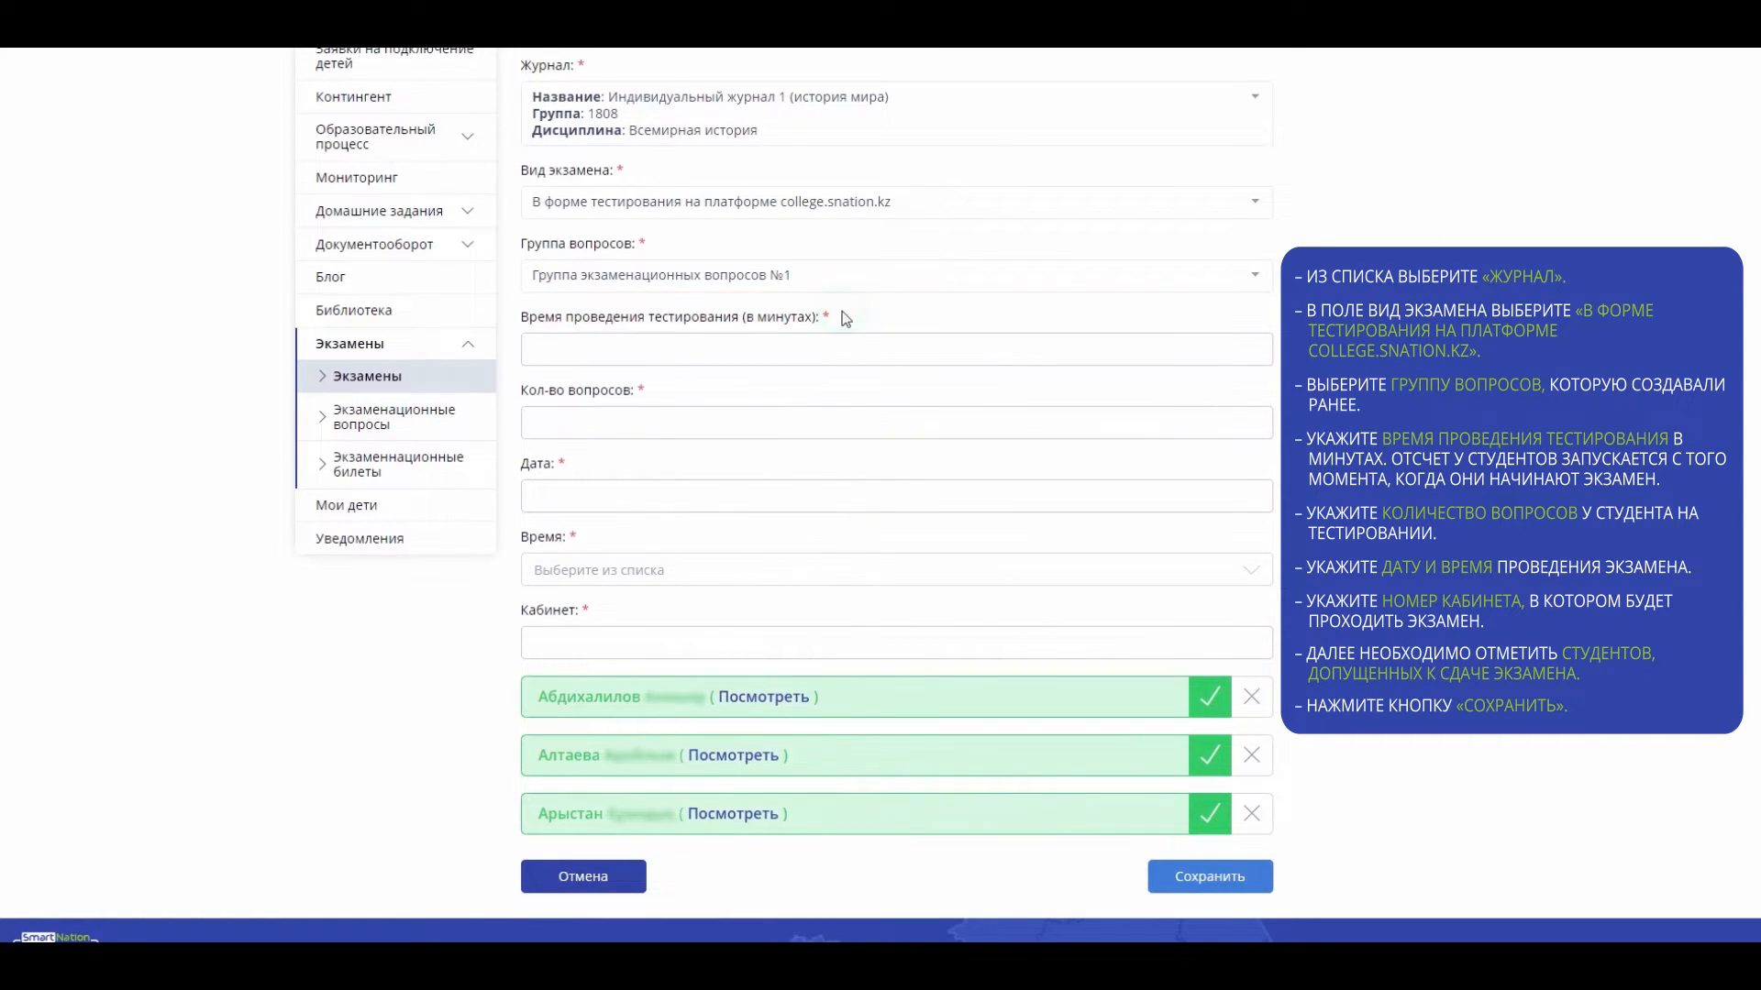
left_click(720, 354)
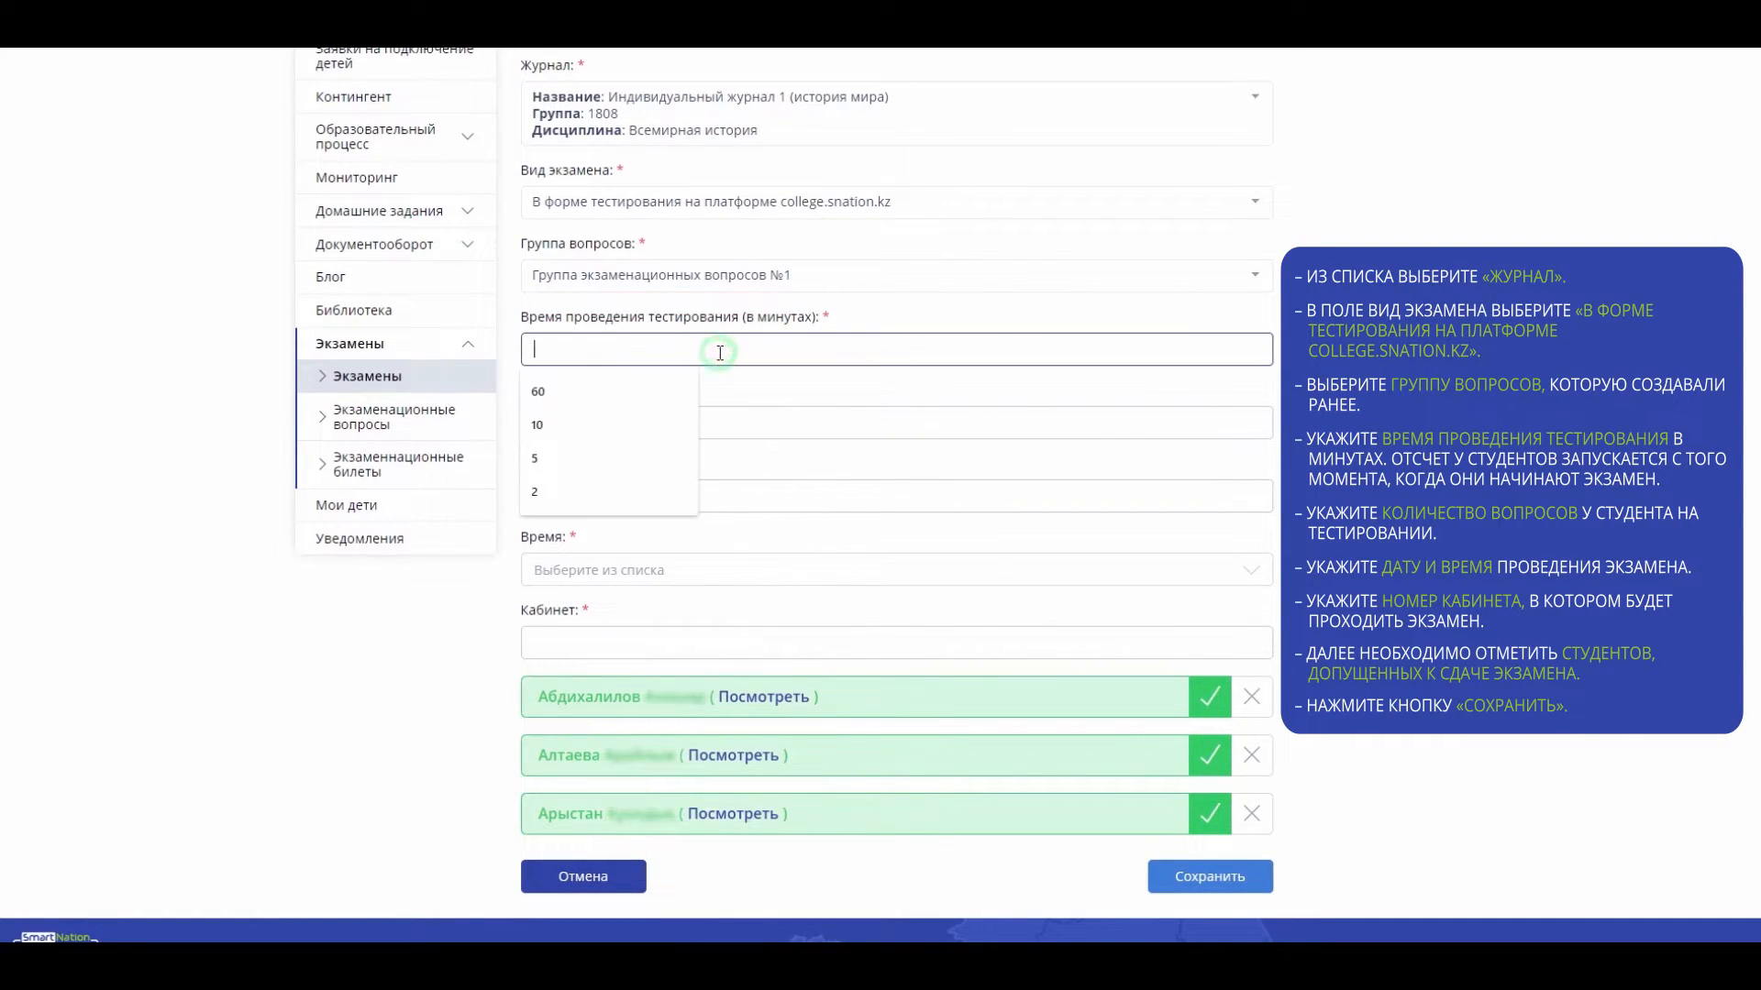
type("20")
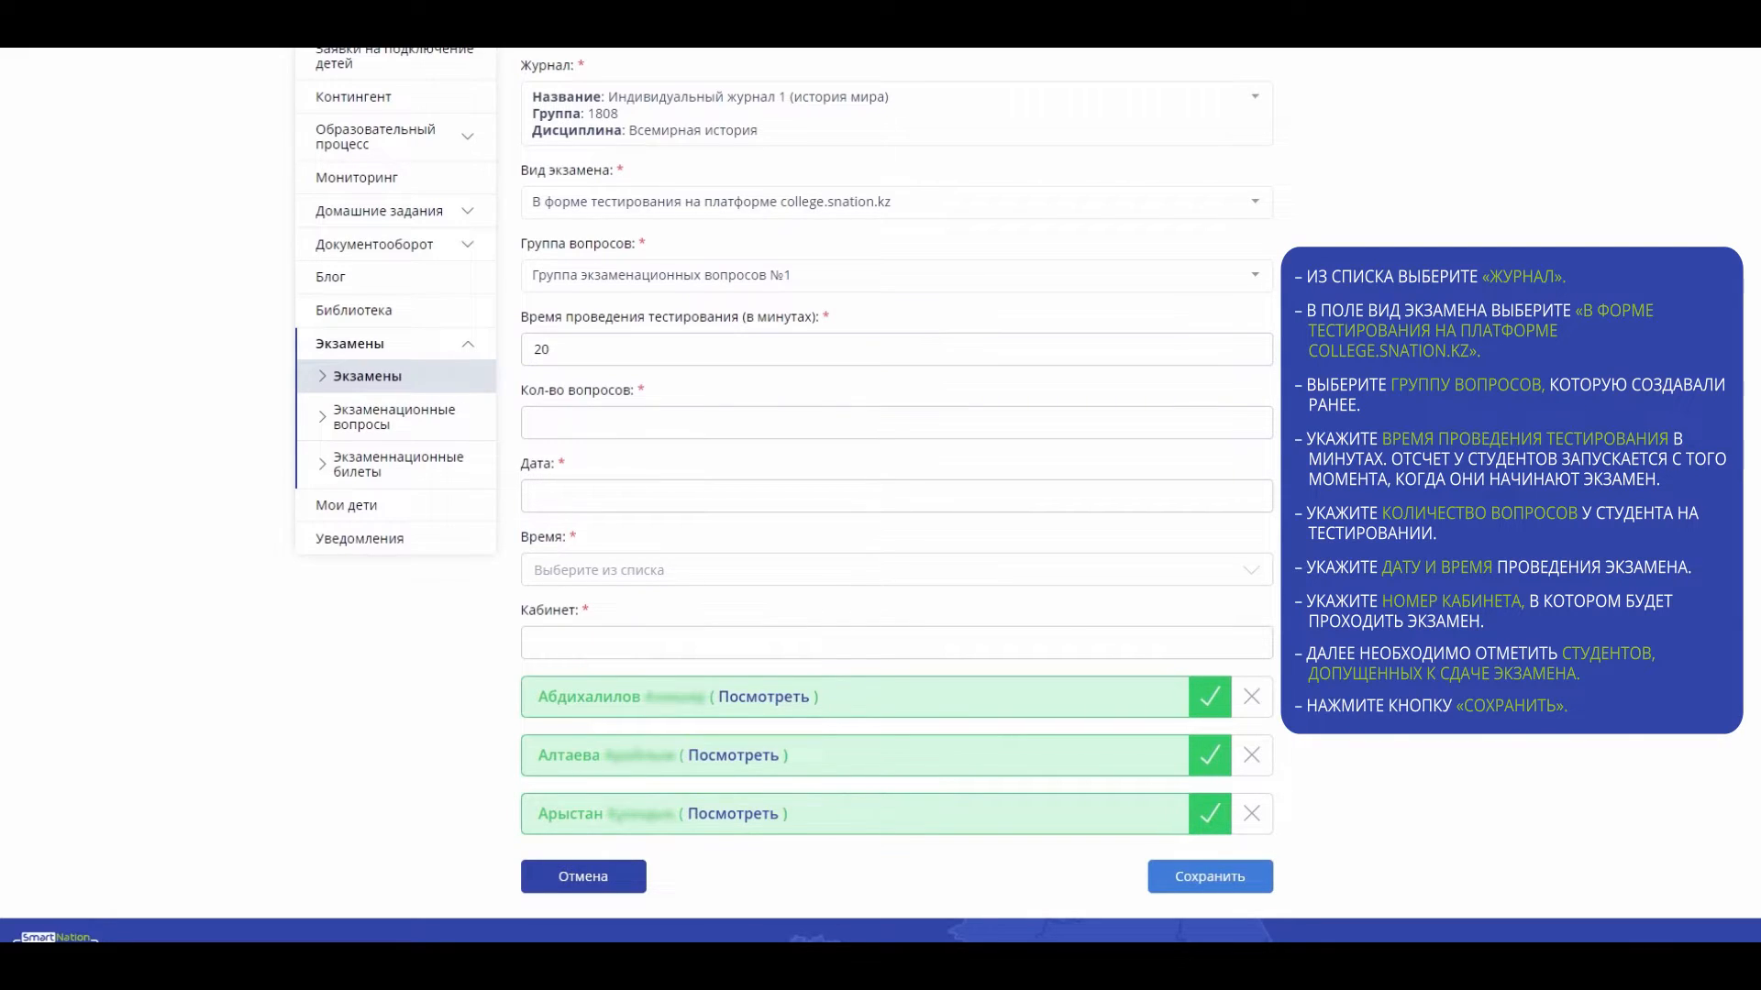
left_click(655, 430)
type("10")
Schedule the exam for 28.04.2020 at 15:30.
left_click(682, 510)
left_click(590, 680)
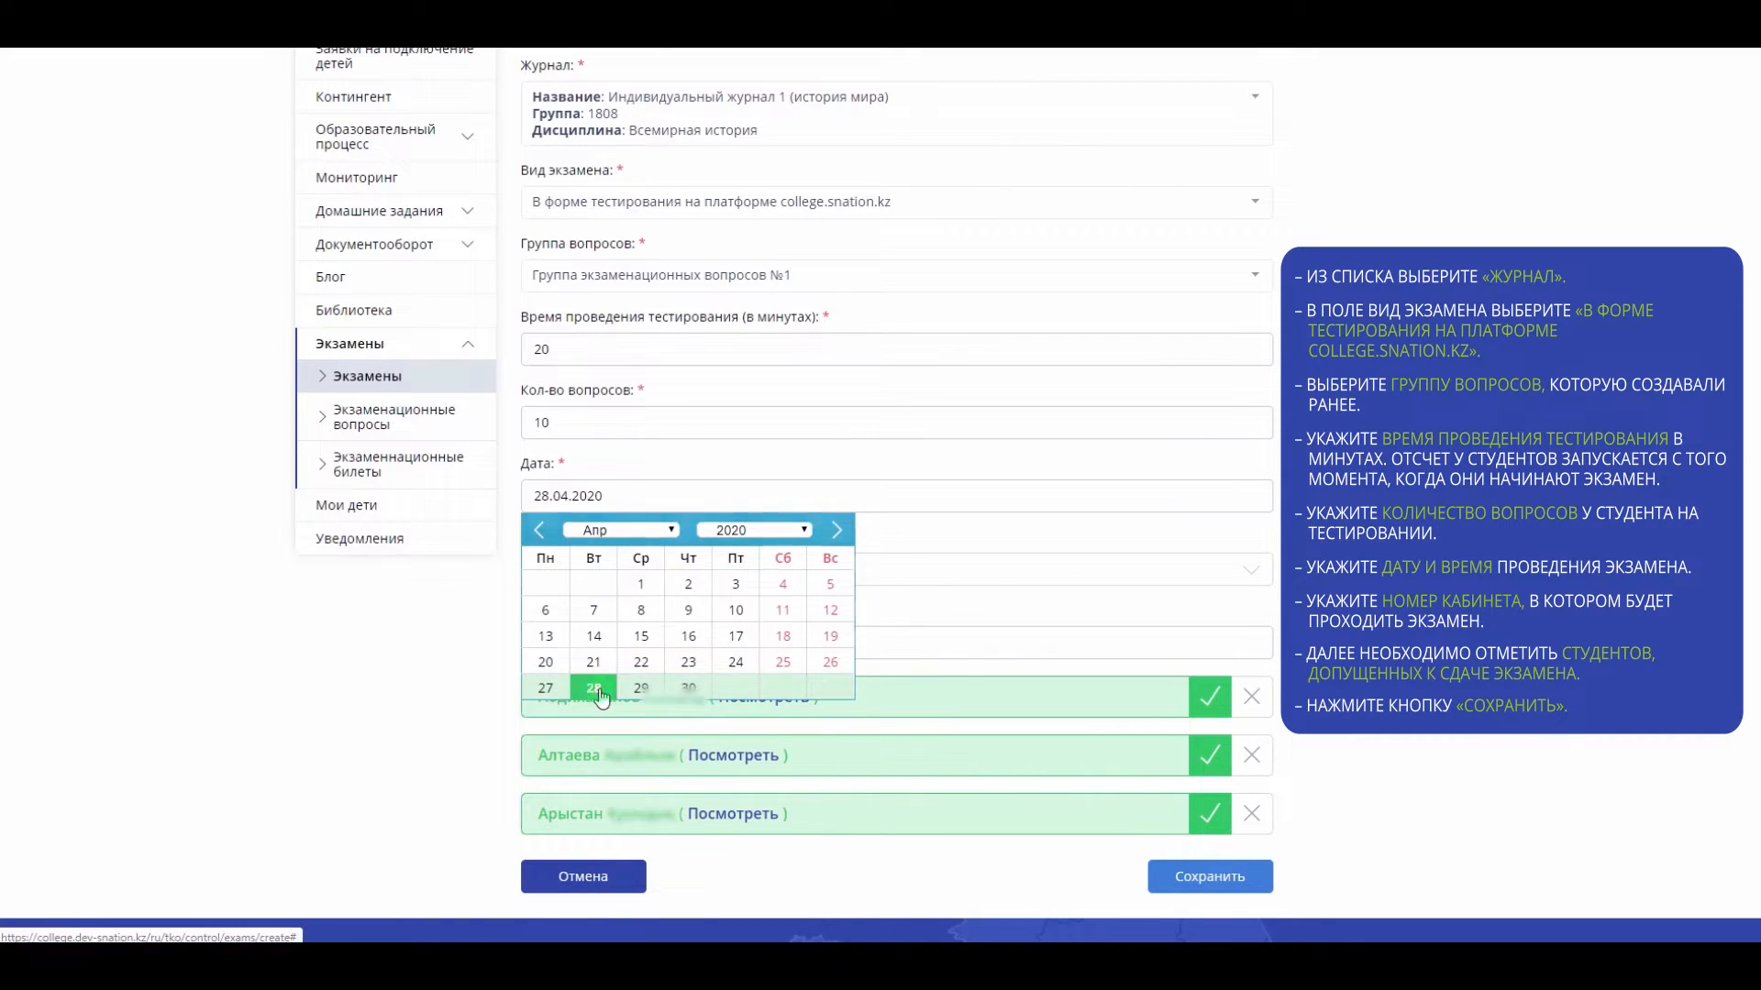
left_click(680, 578)
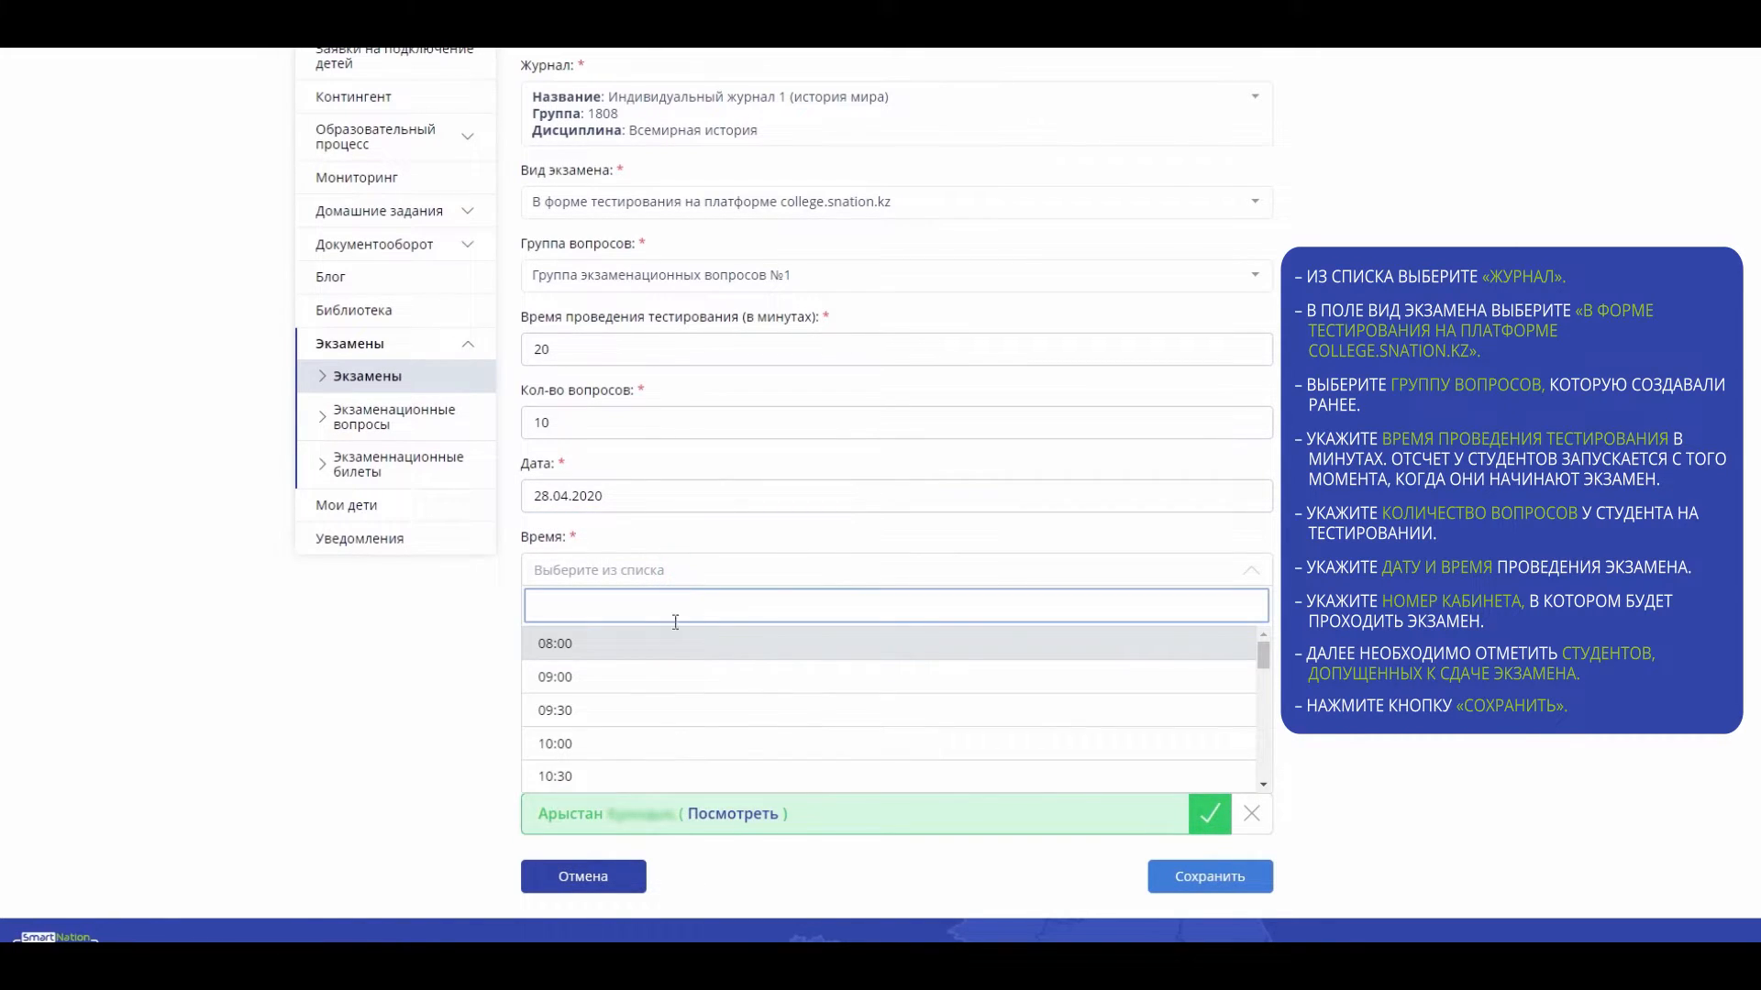
scroll(706, 678, "down", 5)
left_click(660, 674)
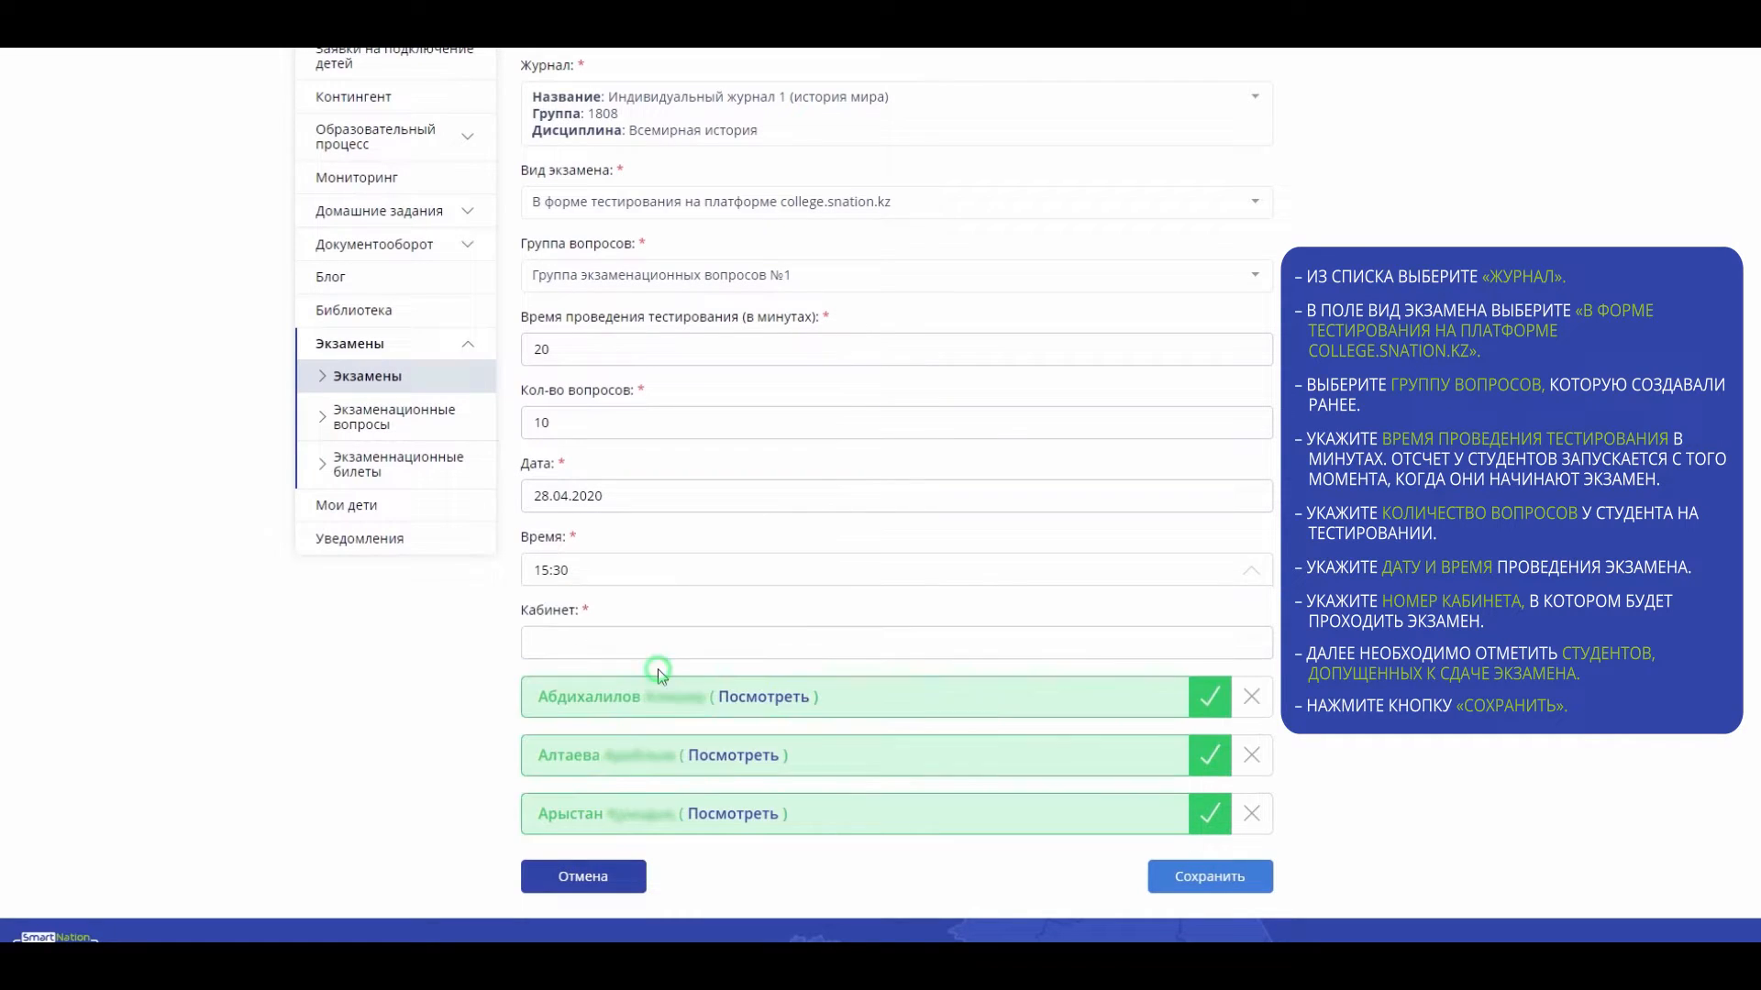
Enter 201 as the exam's room and save the exam with all listed students admitted.
left_click(573, 642)
type("201")
left_click(1247, 674)
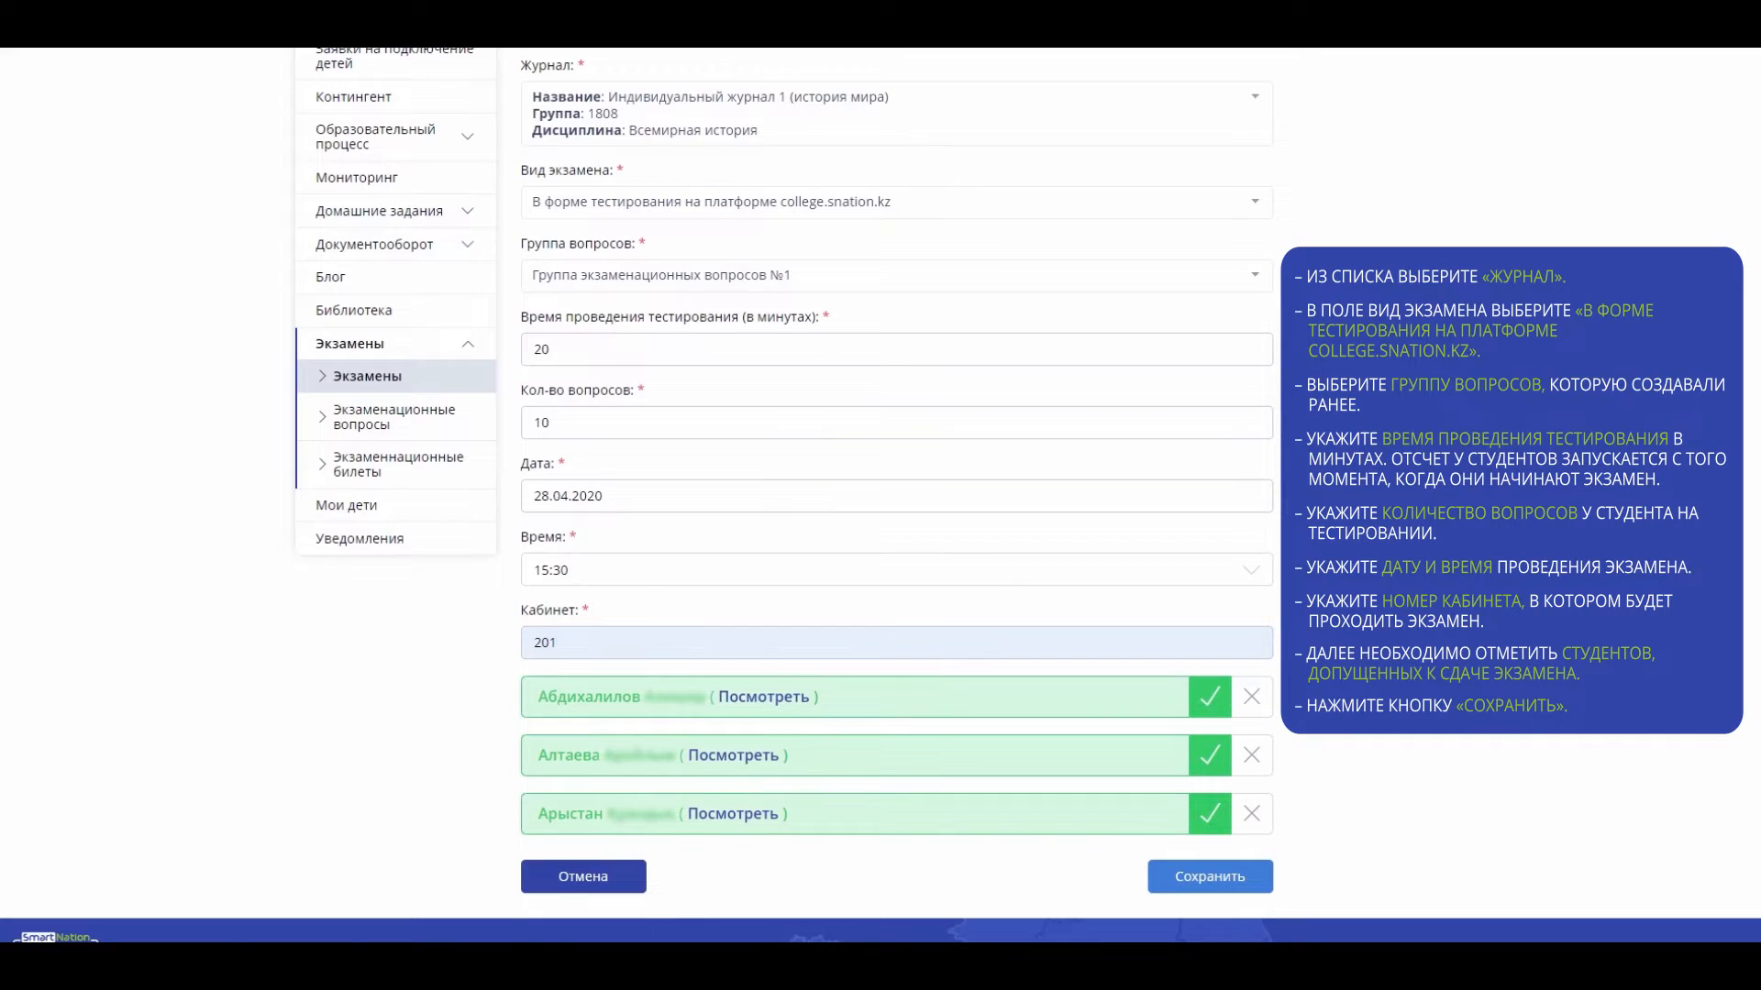
scroll(880, 496, "down", 2)
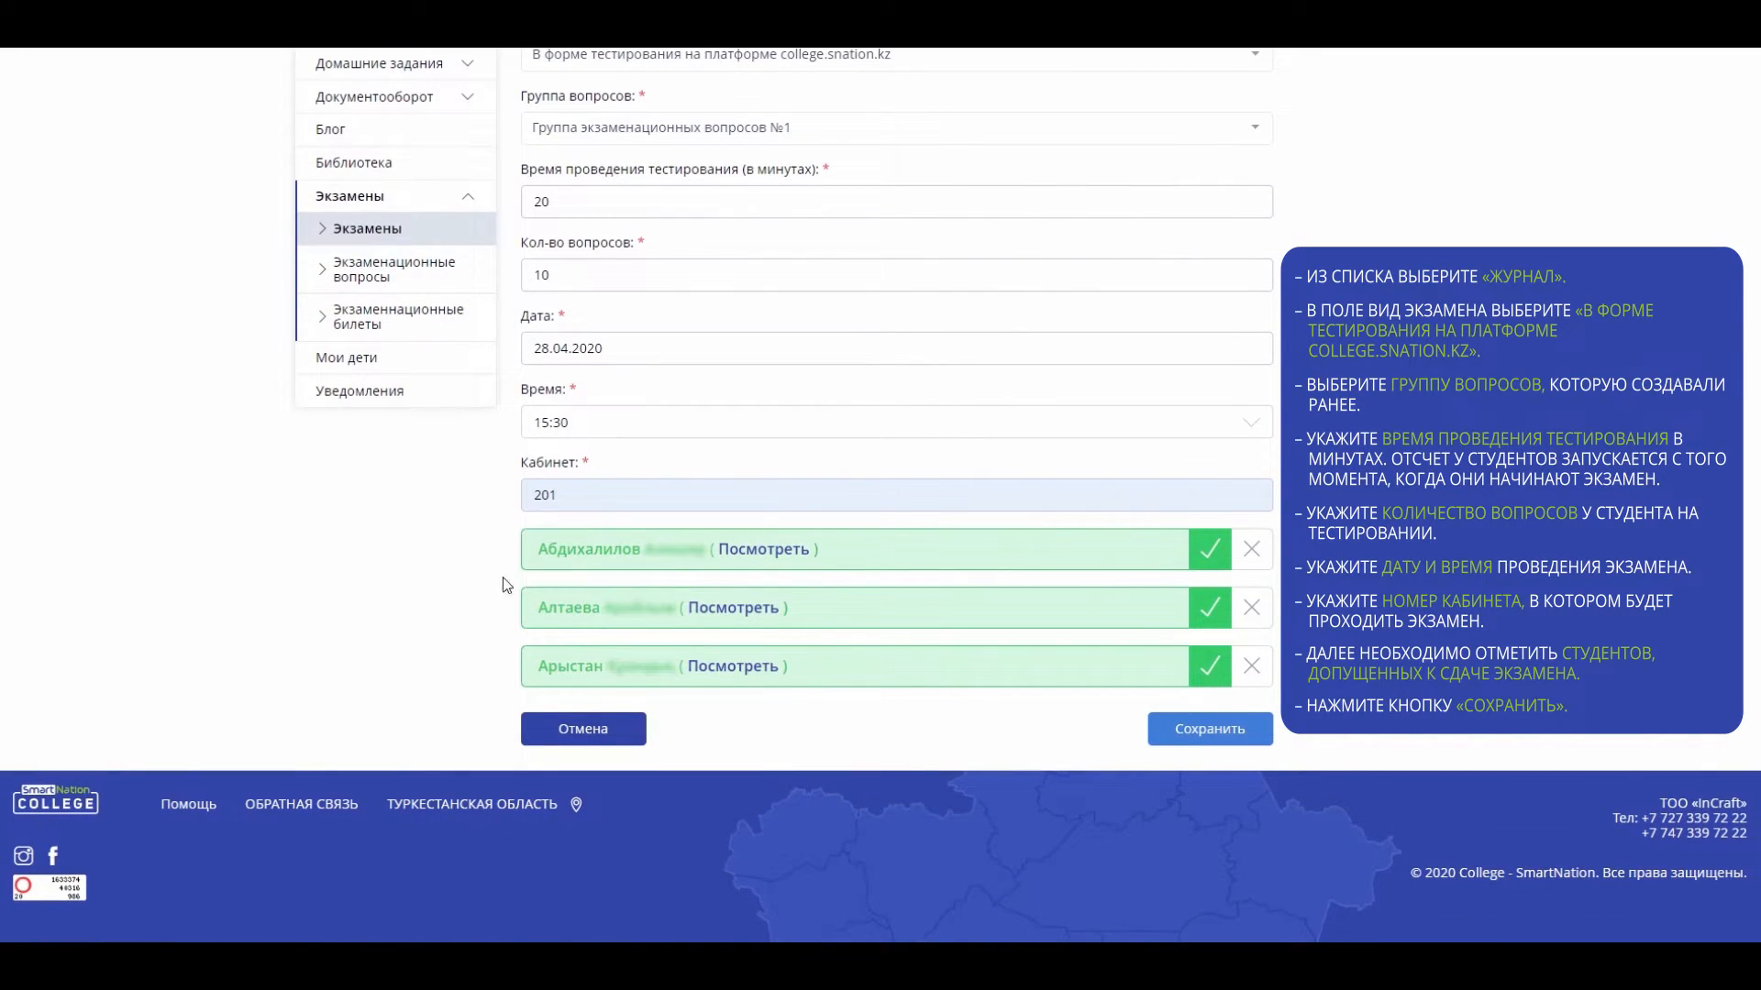
left_click(1241, 732)
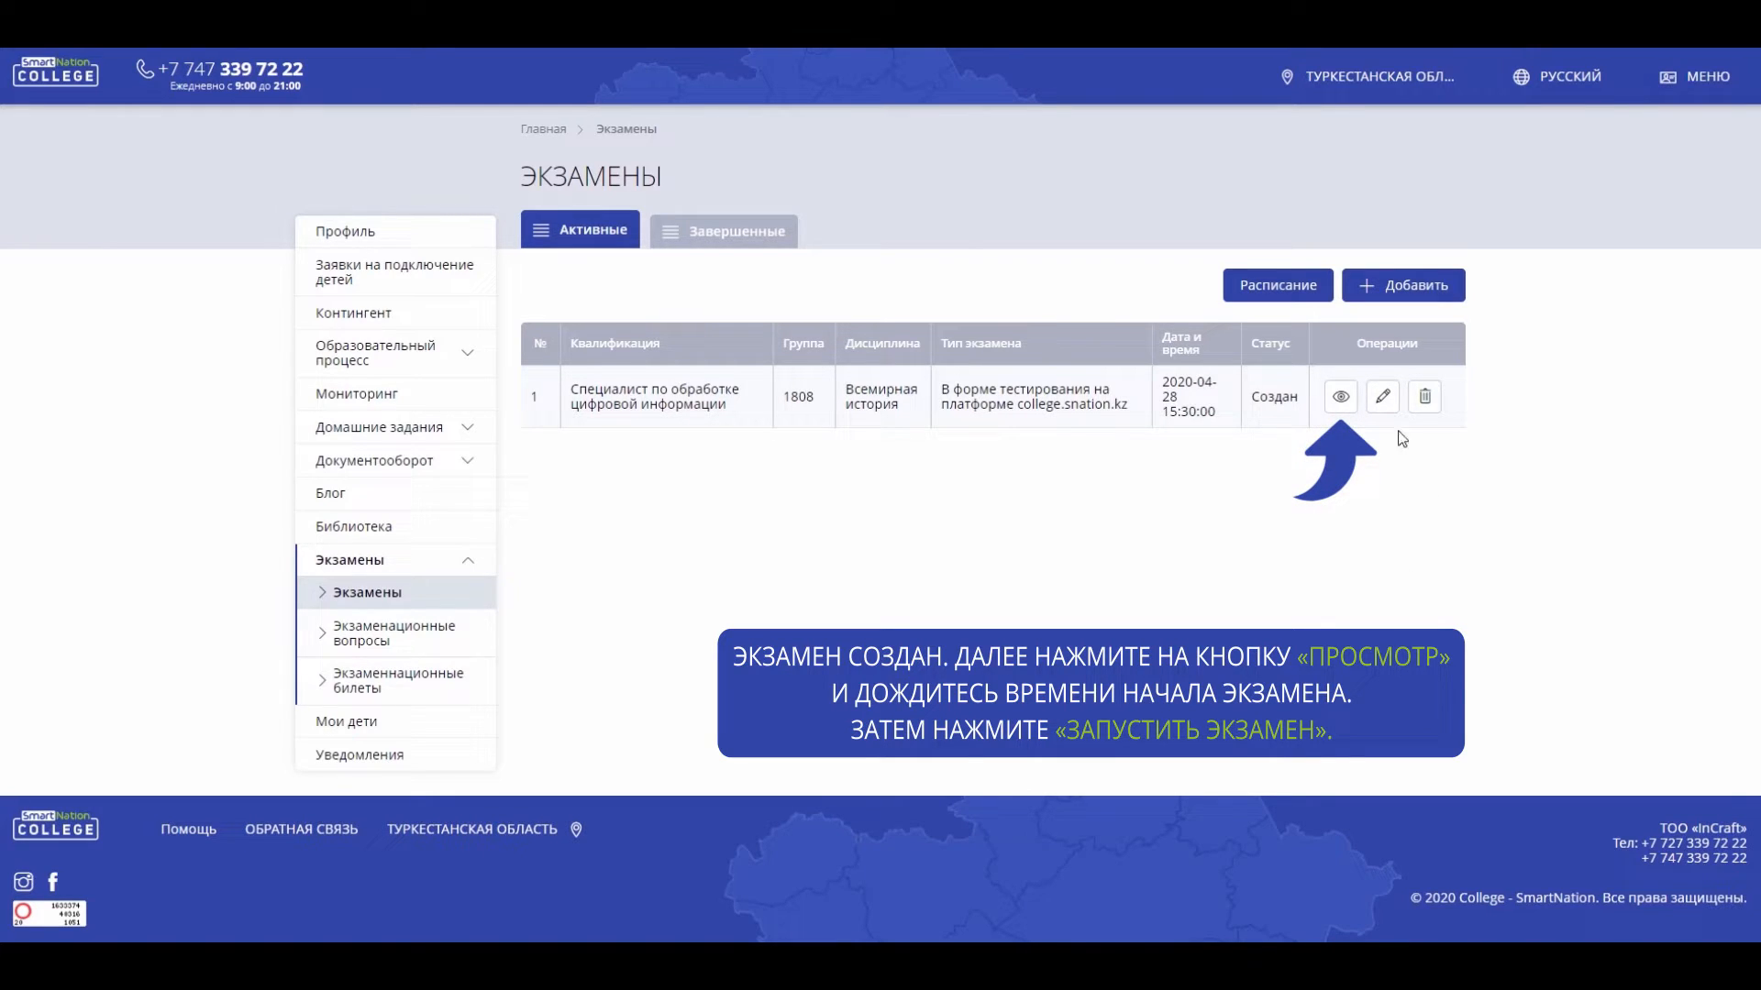
Open the created "Всемирная история" exam and launch it, confirming all listed candidates.
left_click(1339, 398)
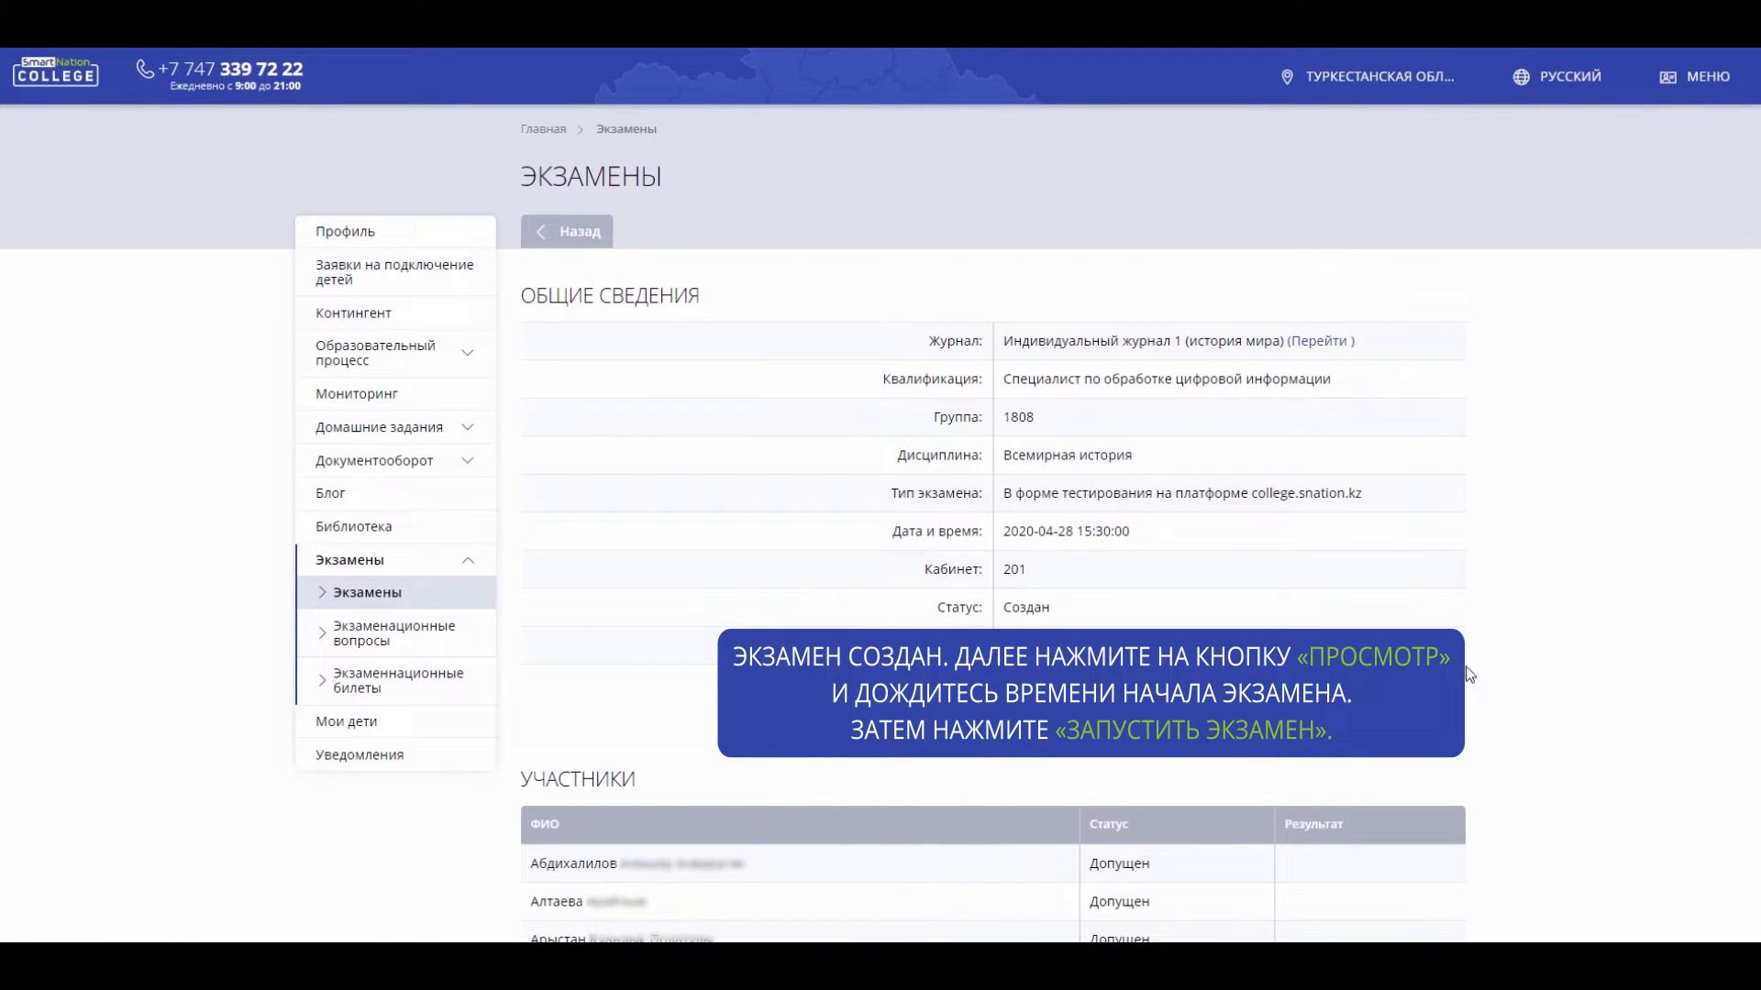
middle_click(1582, 581)
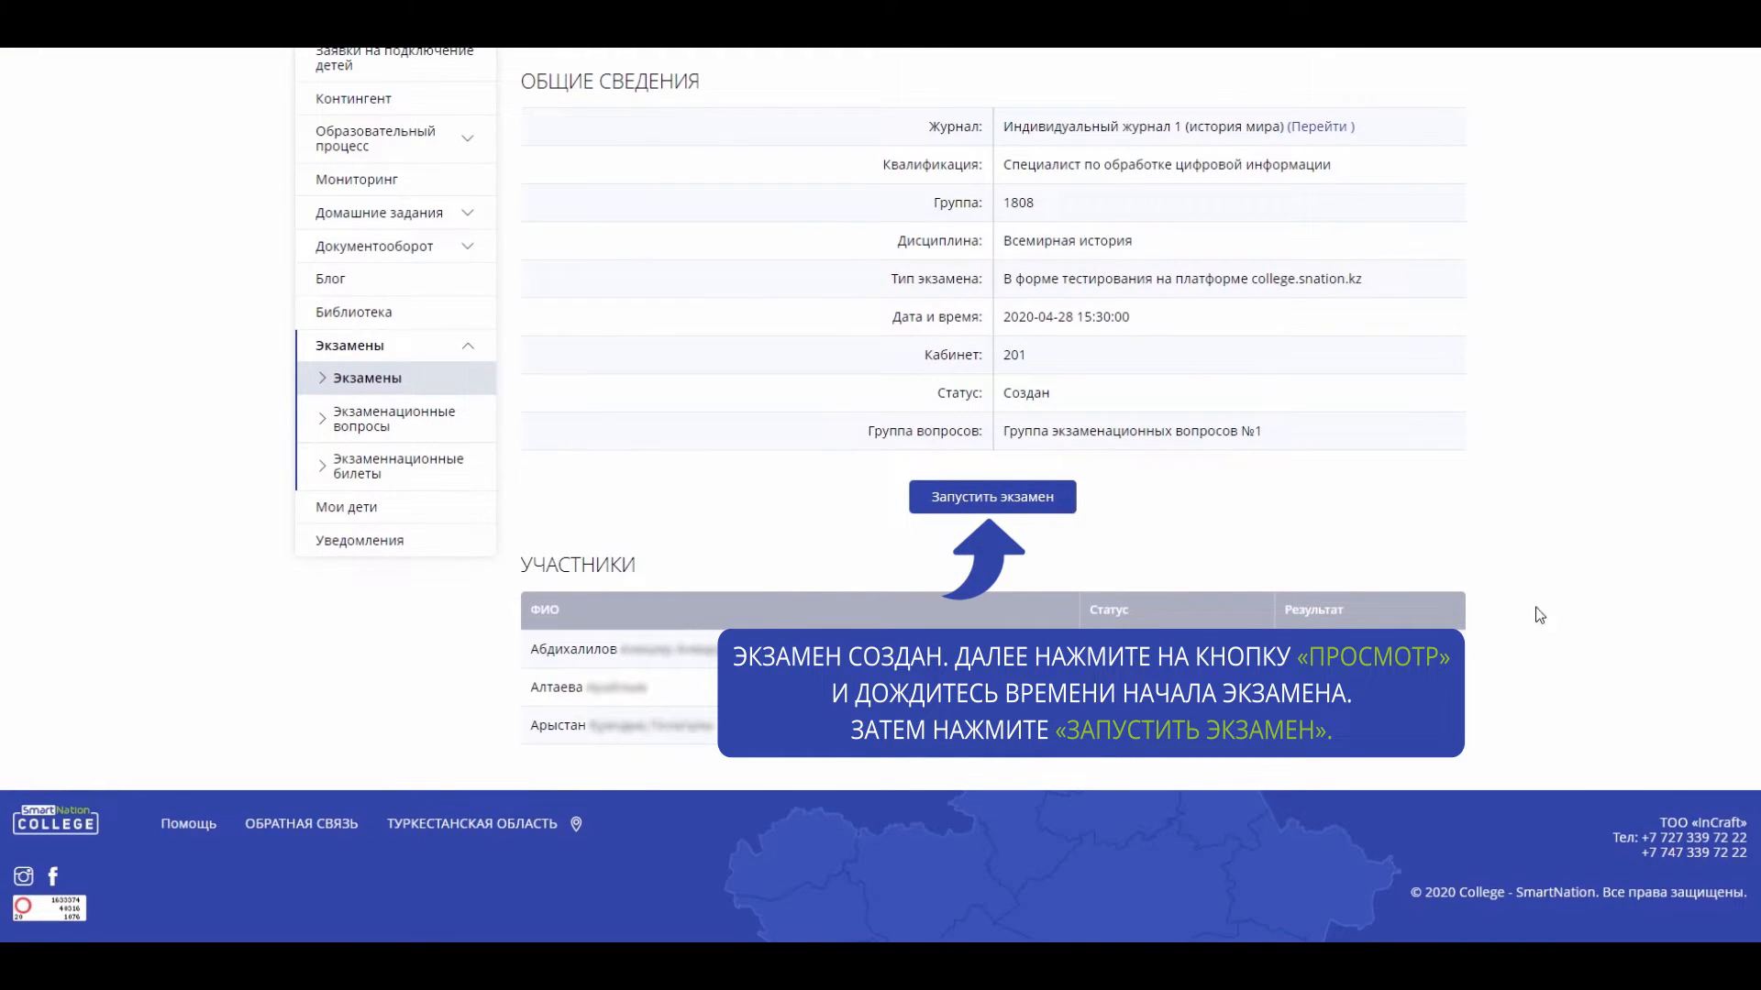
left_click(1054, 500)
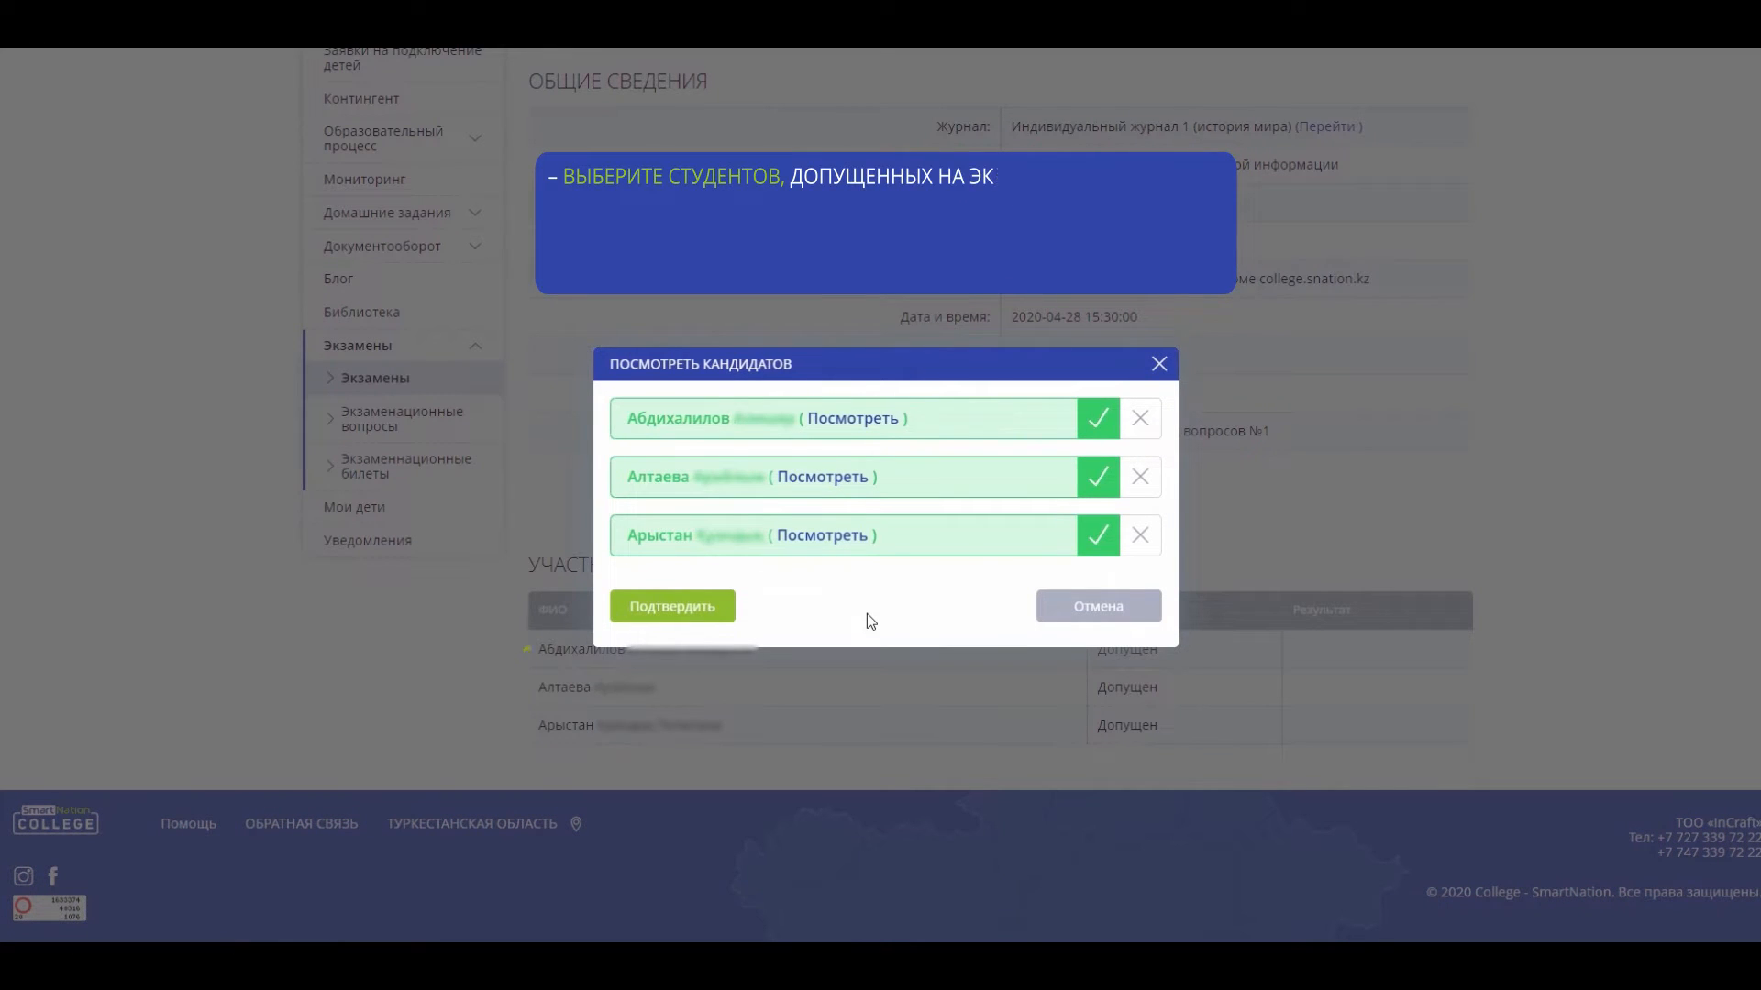
left_click(717, 615)
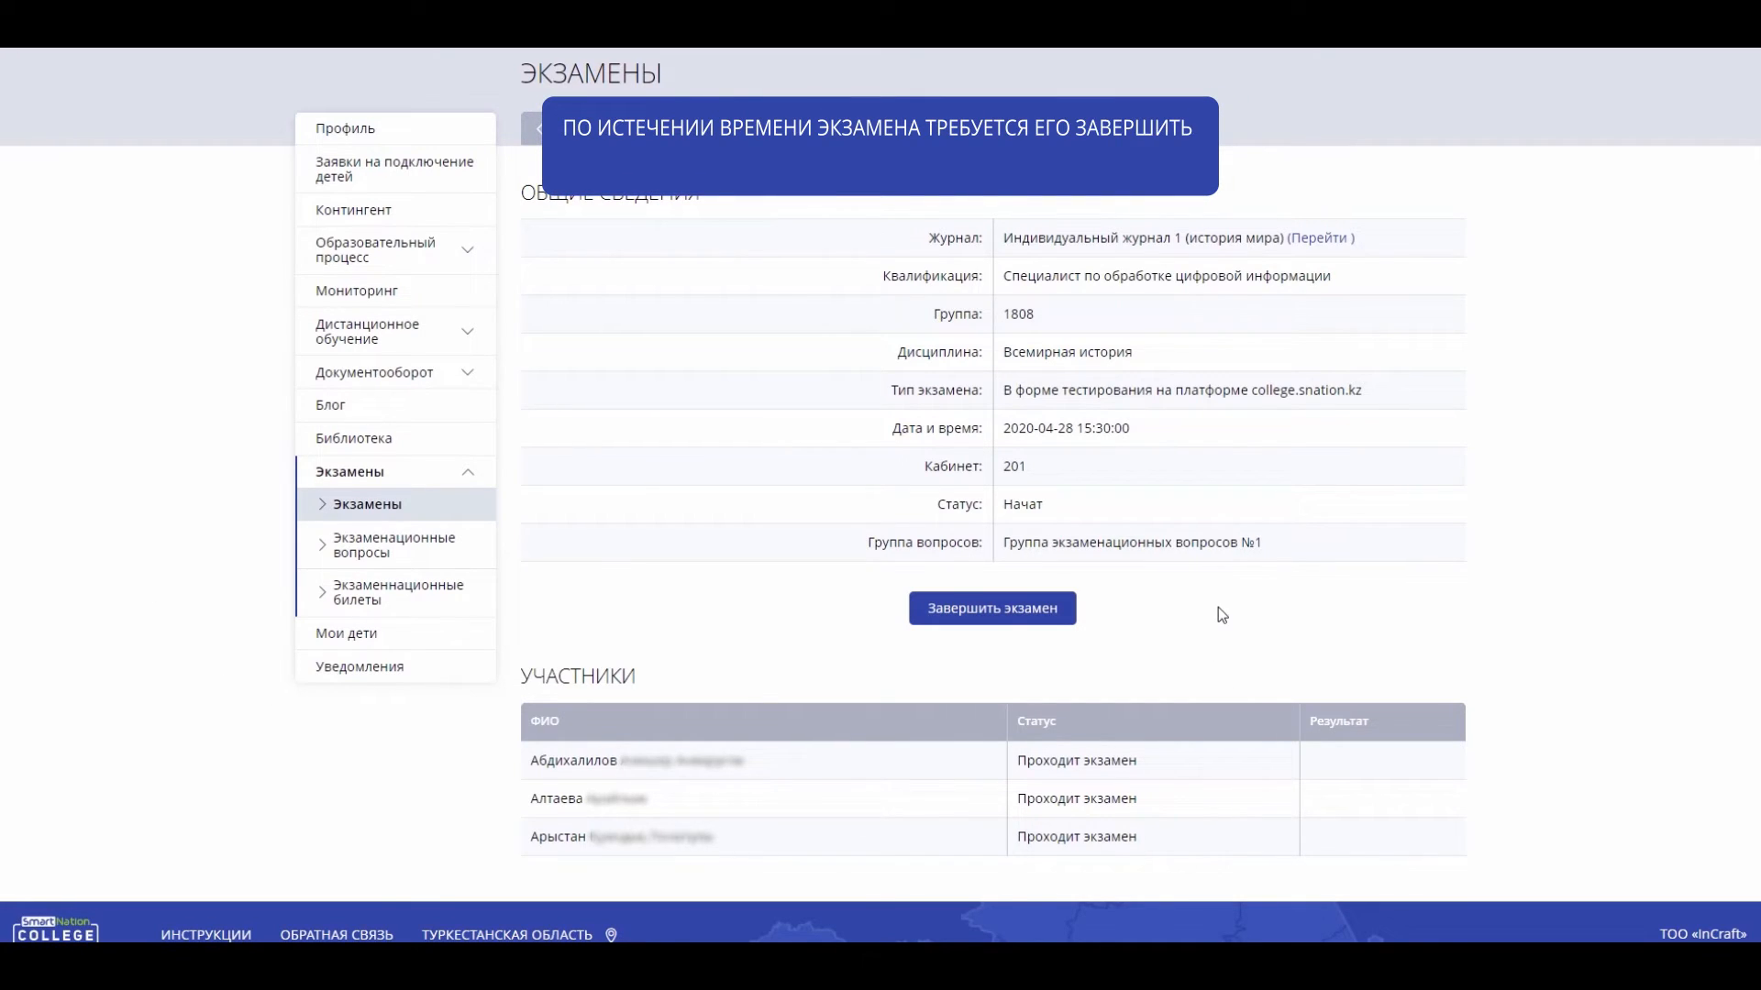
Finish the running exam and view its participants' results among the completed exams.
left_click(1062, 614)
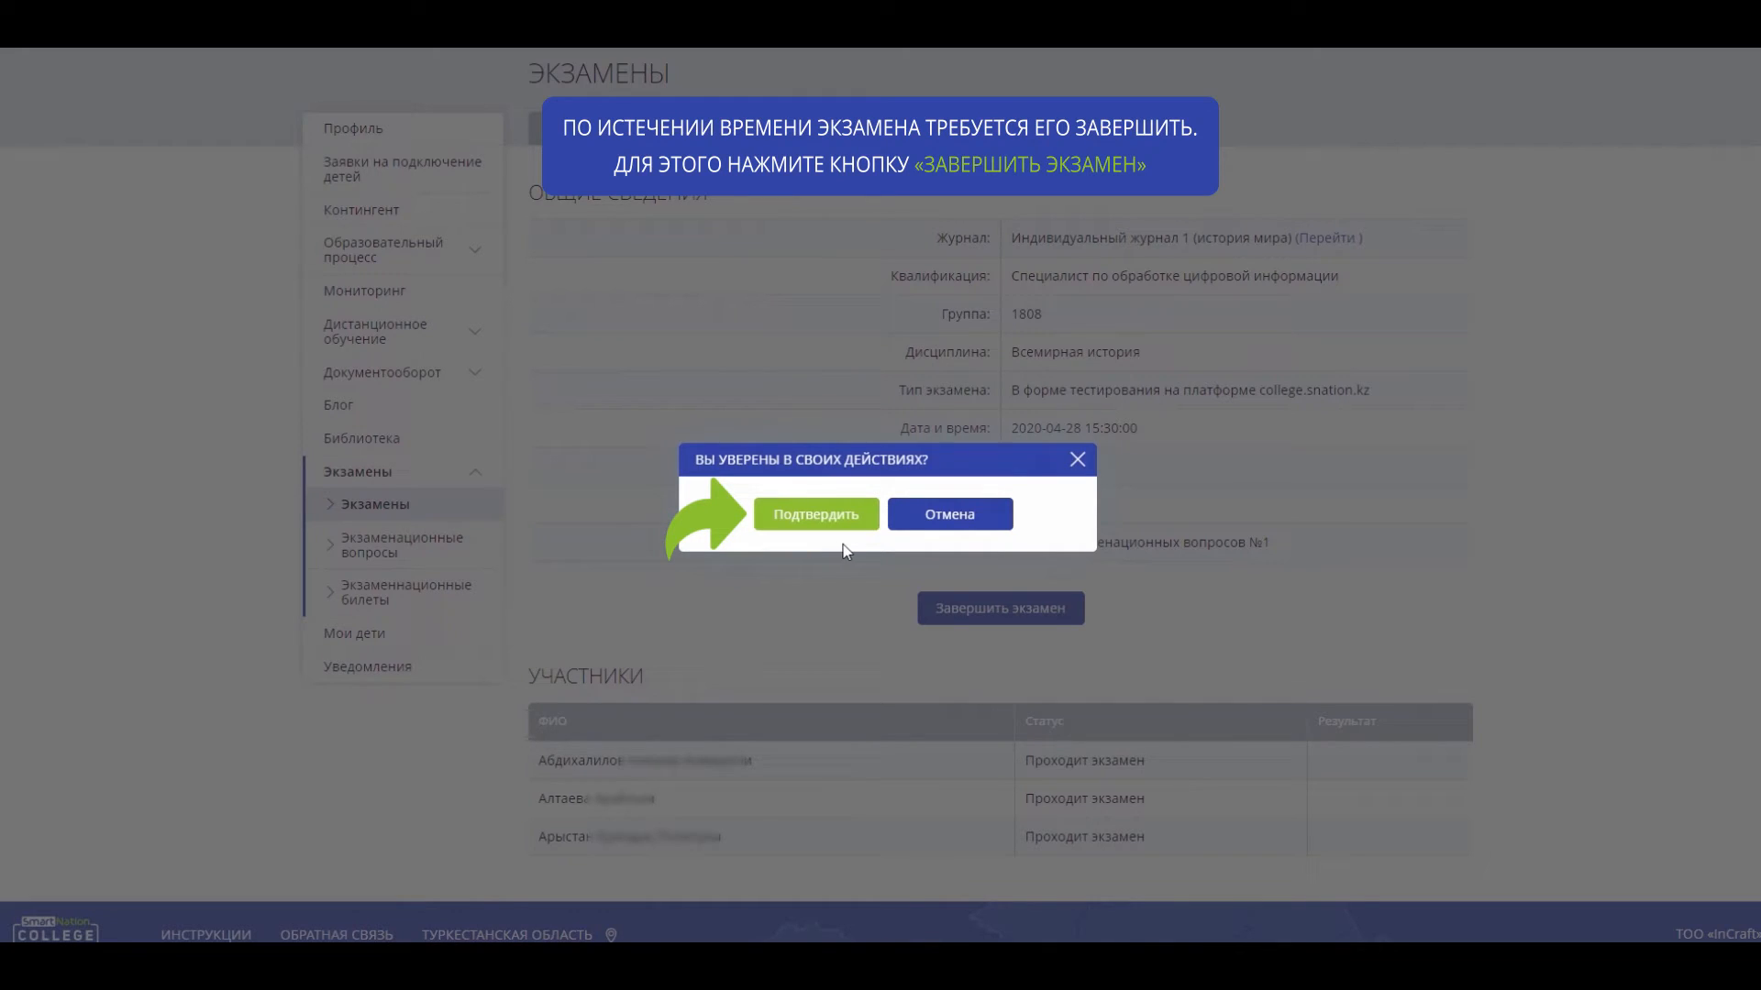
left_click(863, 529)
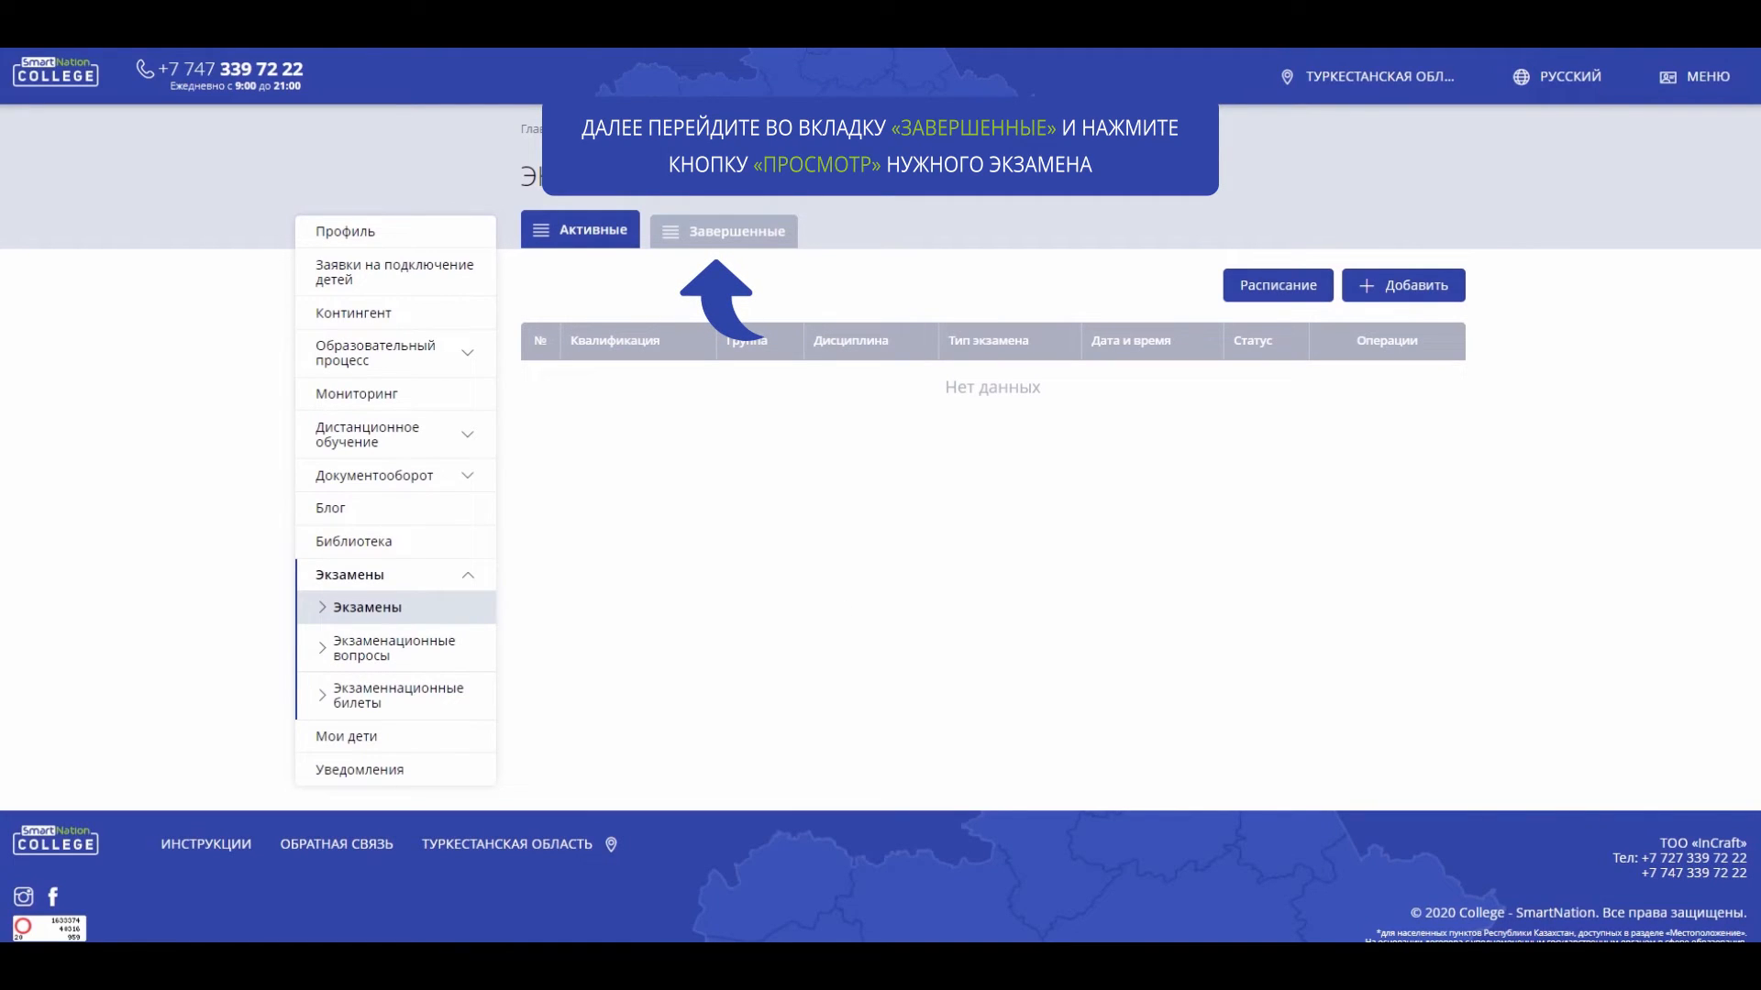
left_click(779, 220)
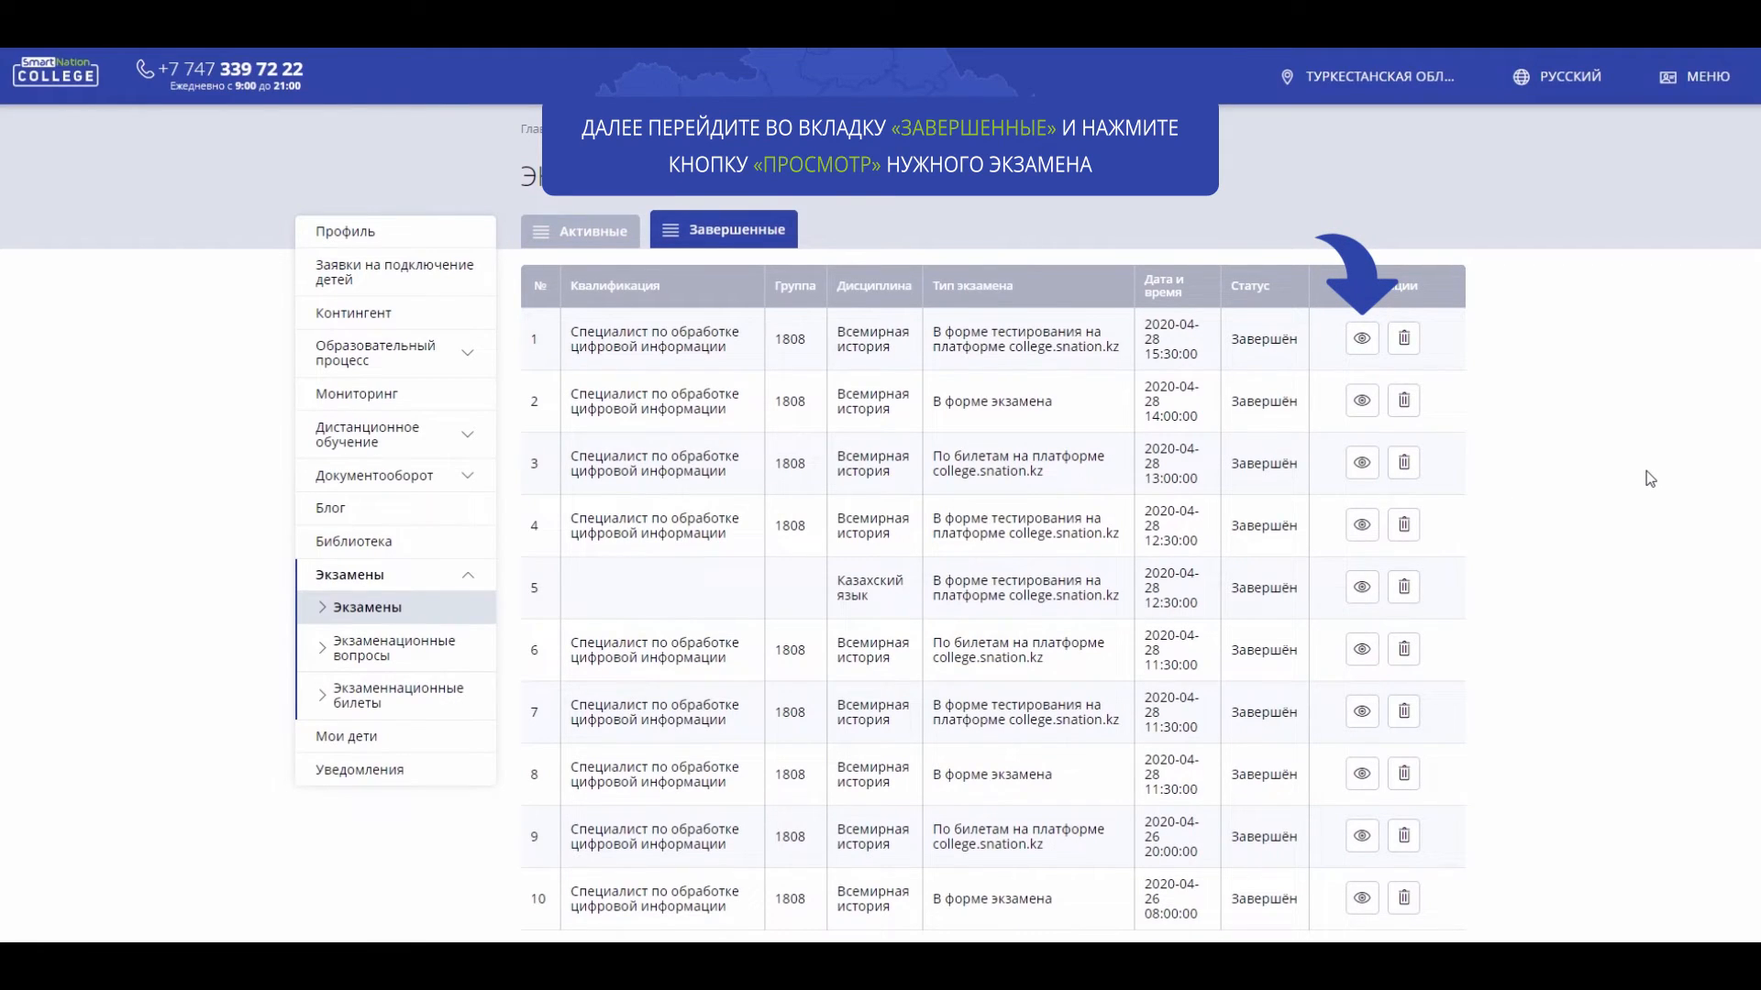
left_click(1362, 349)
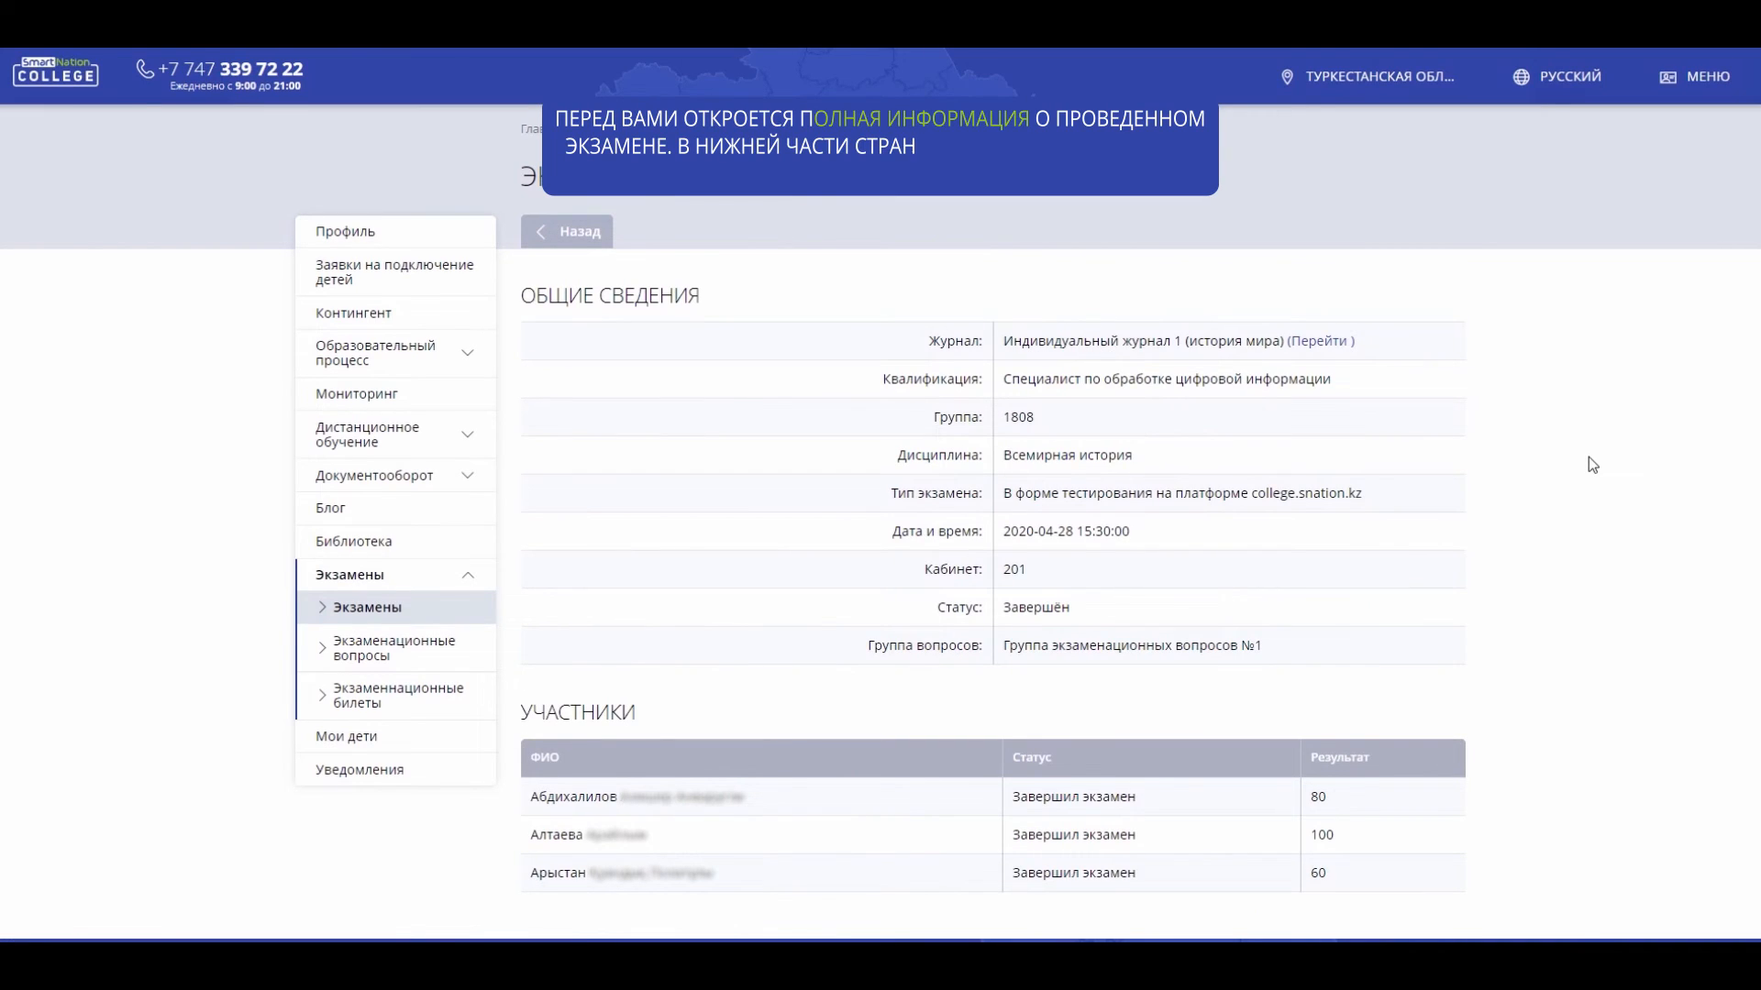
middle_click(1588, 457)
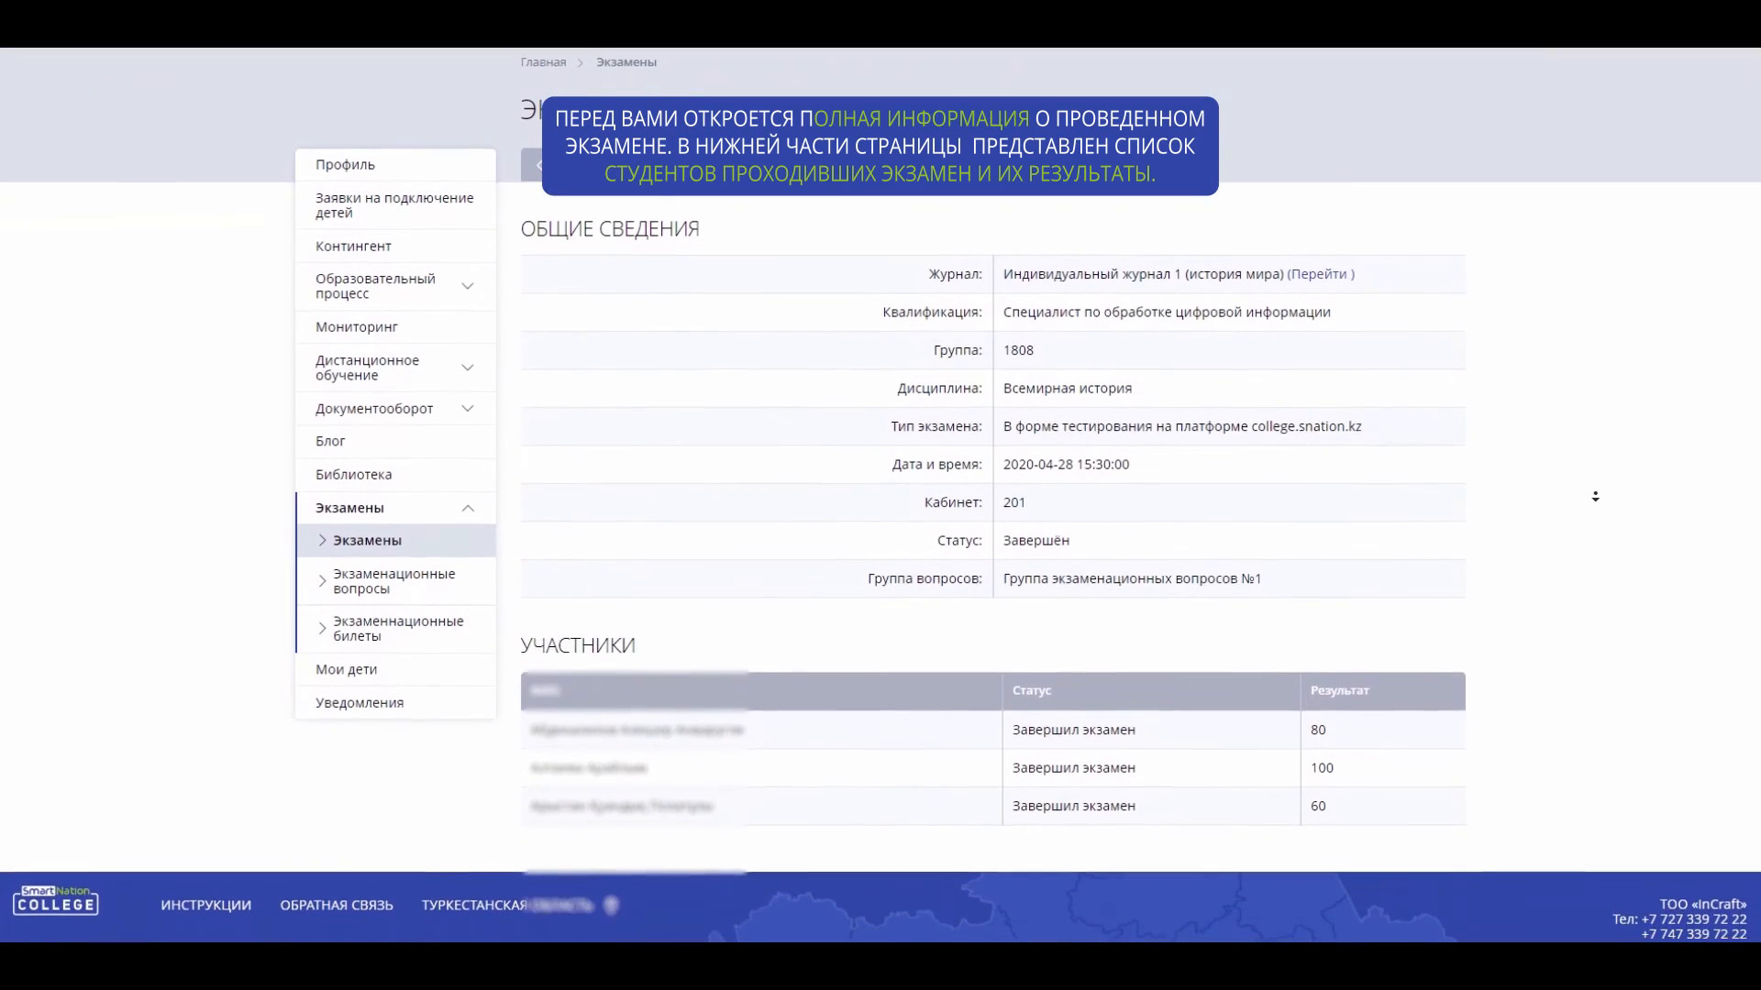
left_click(1596, 494)
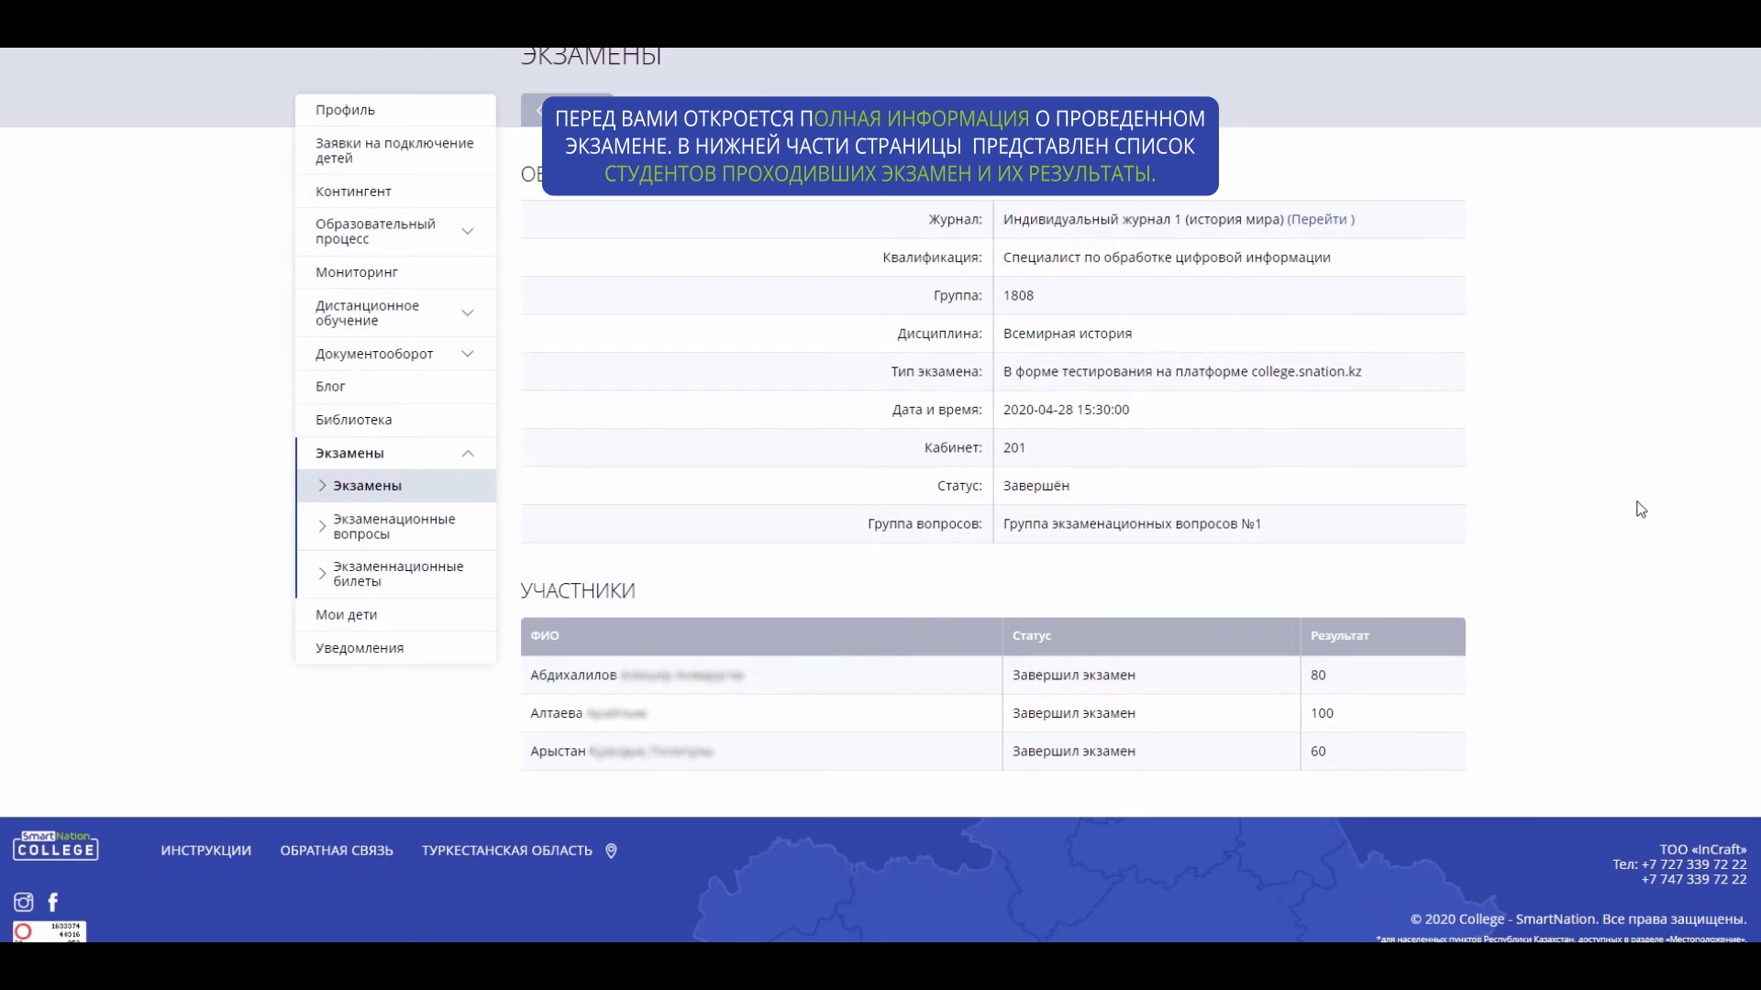